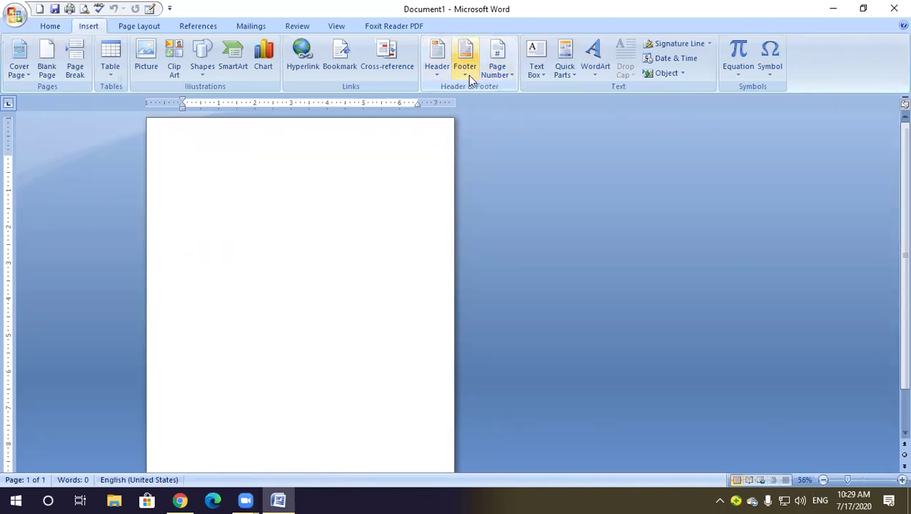
Add a Plain Number 1 page number at the top of the page and close the header
click(508, 74)
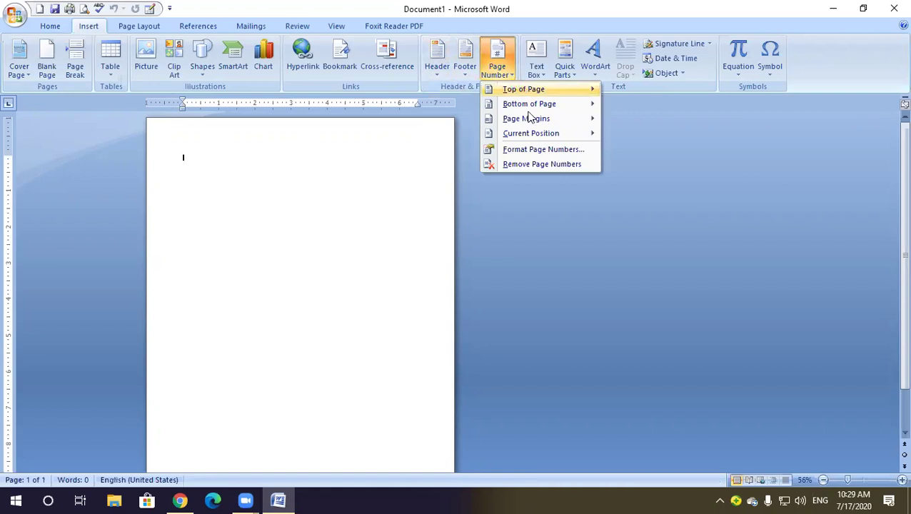
mouse_move(518, 88)
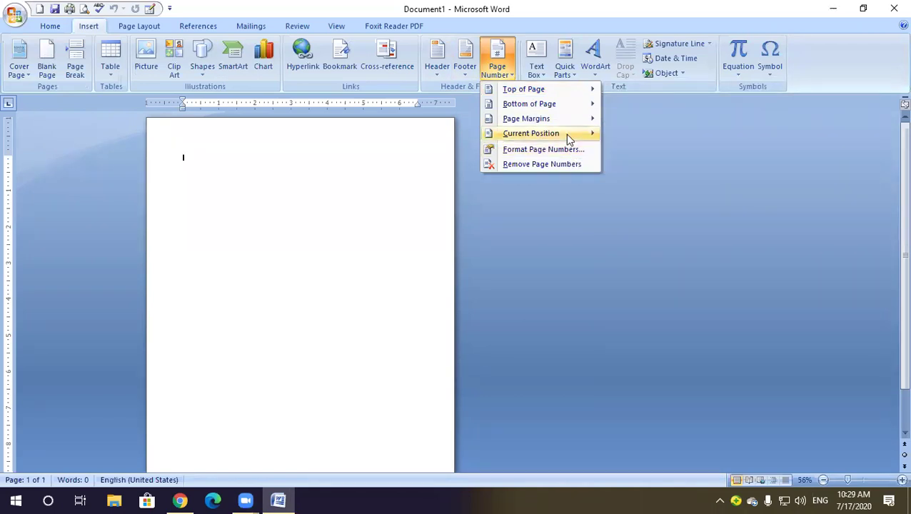
mouse_move(553, 86)
click(658, 147)
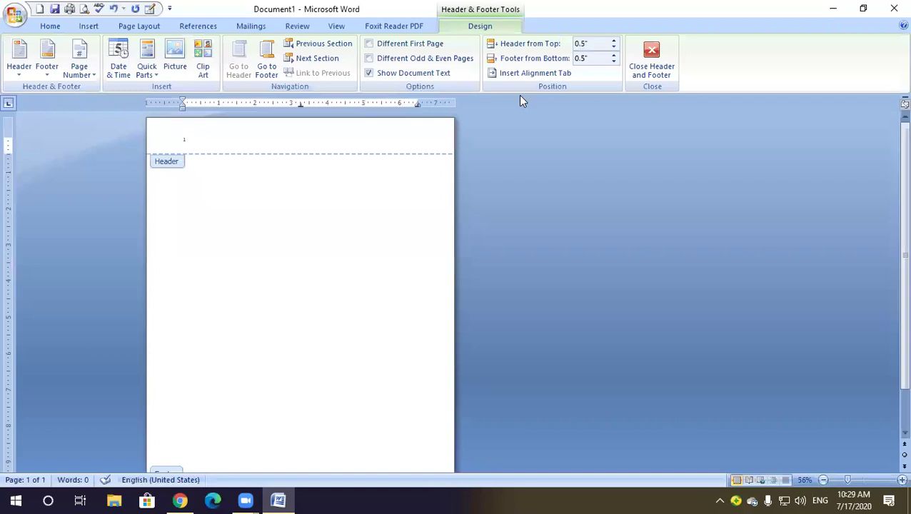
double_click(371, 173)
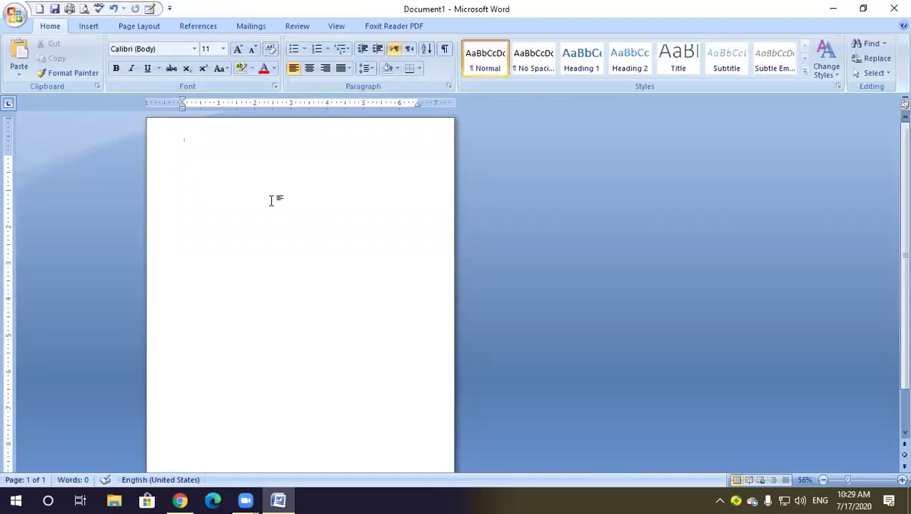
Insert page breaks with Ctrl+Enter until the document has five pages
key(ctrl+Return)
key(ctrl+Return)
key(ctrl+Return)
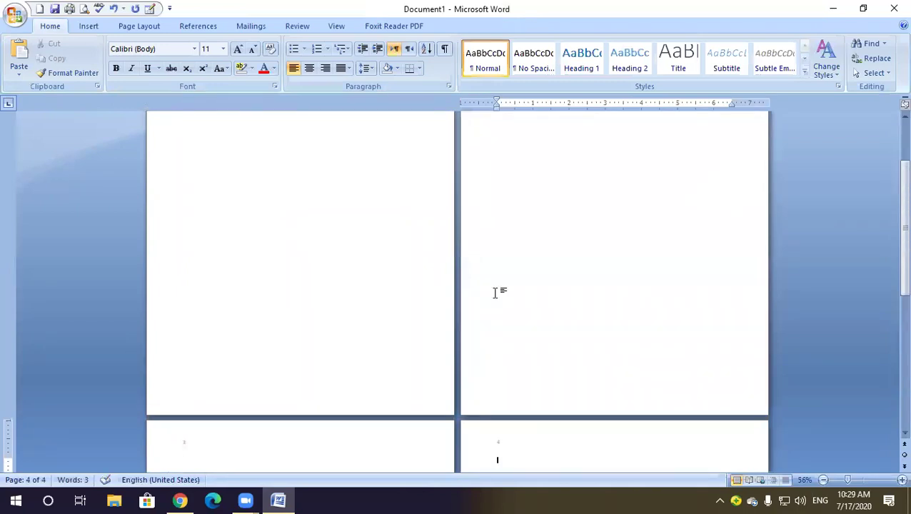
scroll(504, 300, up, 3)
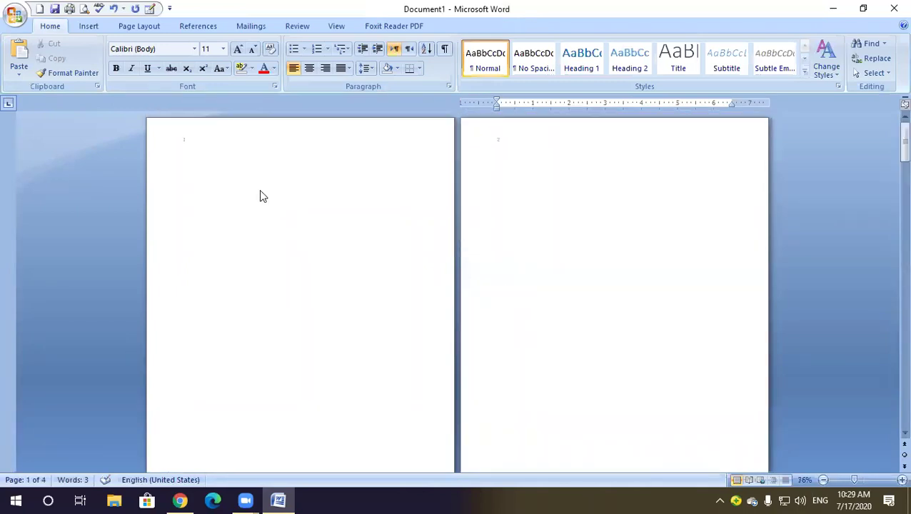
ctrl+scroll(259, 189, up, 16)
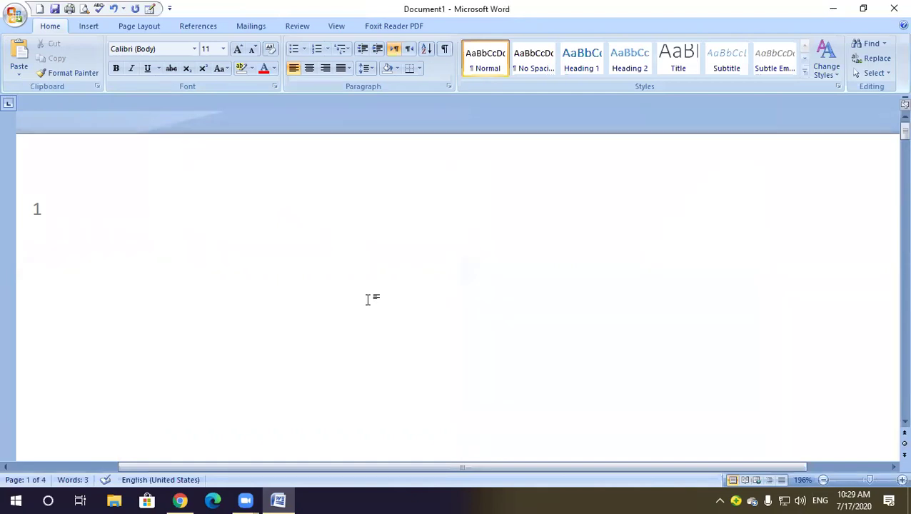
scroll(368, 301, down, 15)
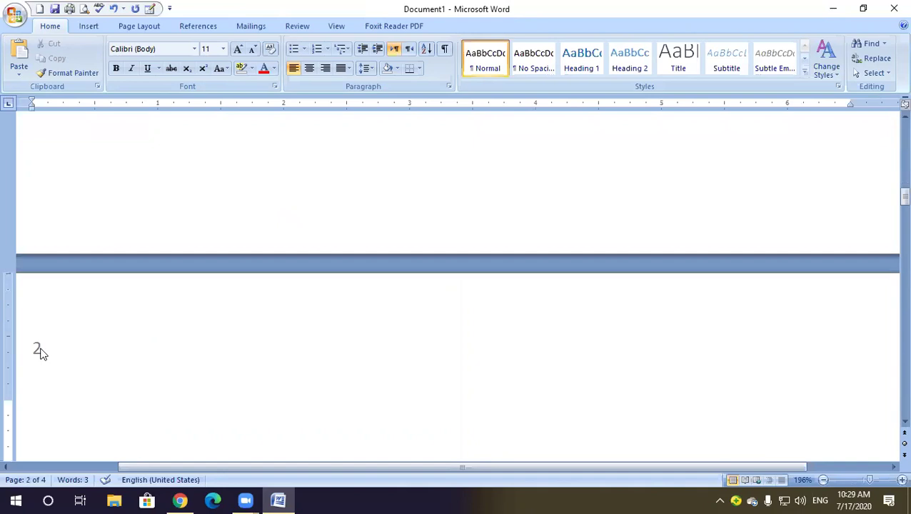
key(ctrl+Return)
key(ctrl+Return)
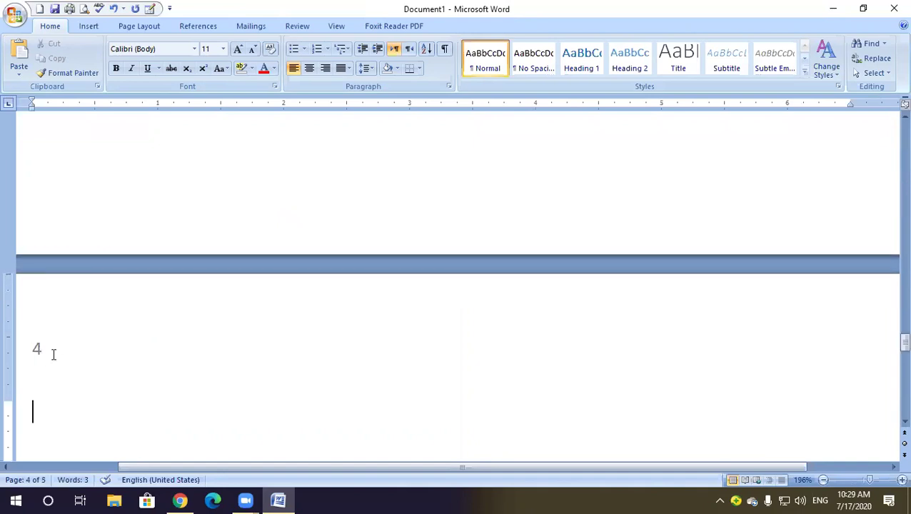
scroll(53, 355, up, 15)
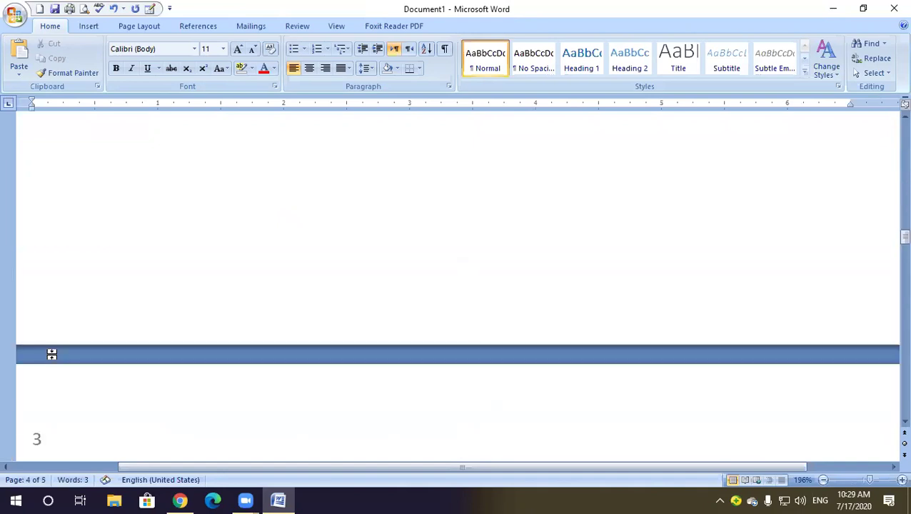
Restore the white space between pages and return the insertion point to page 1
double_click(150, 349)
scroll(149, 350, down, 9)
scroll(149, 350, down, 6)
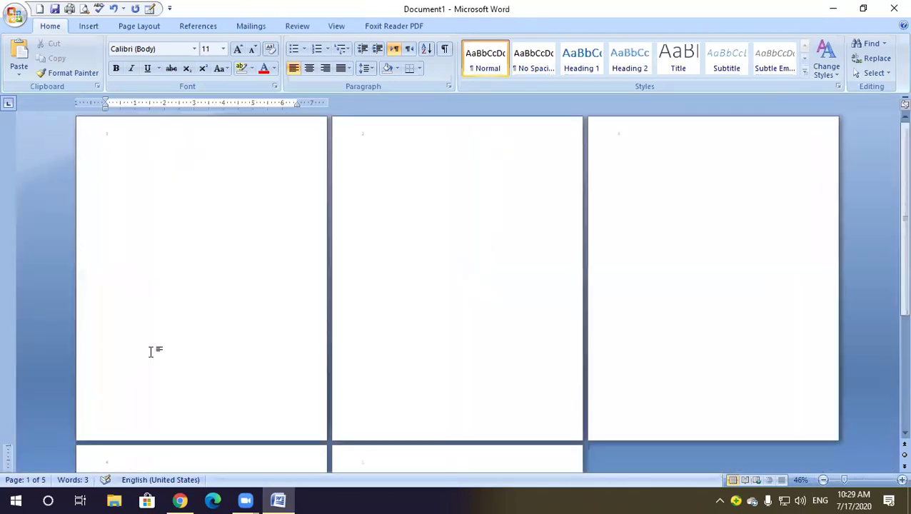
scroll(357, 272, down, 2)
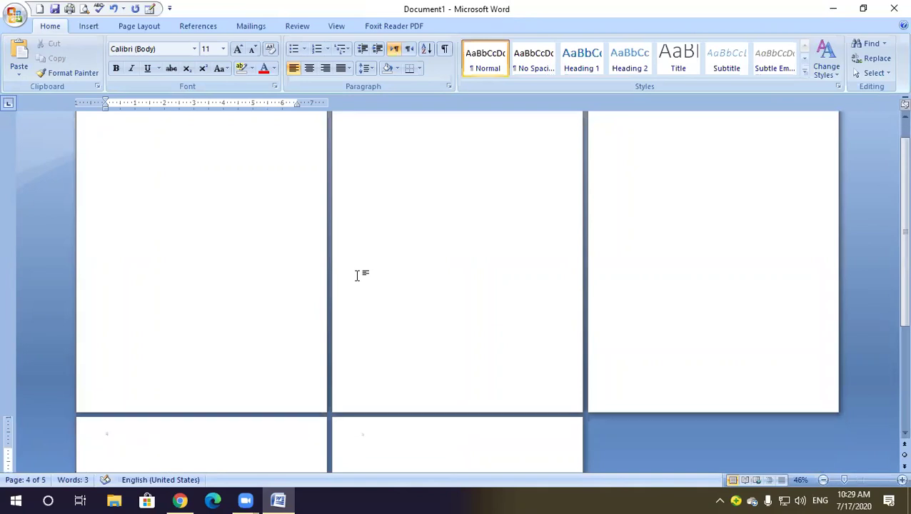
scroll(333, 186, up, 1)
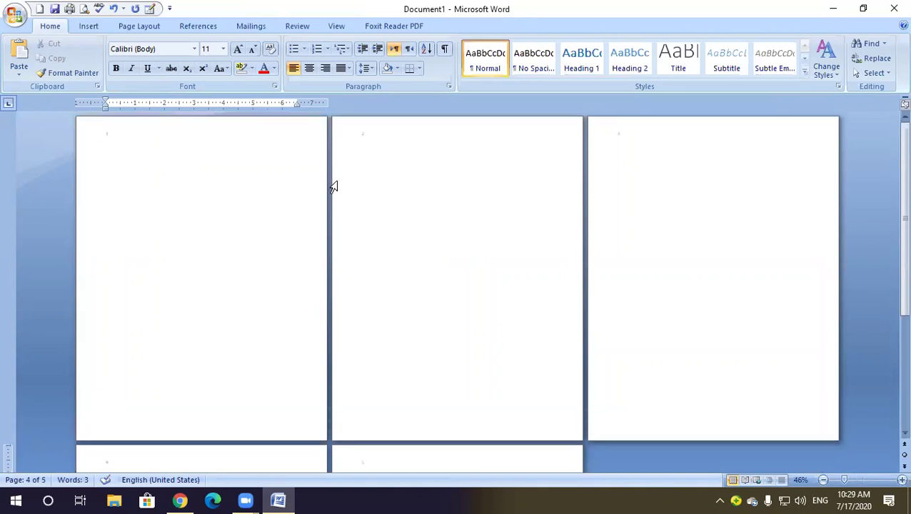
click(185, 166)
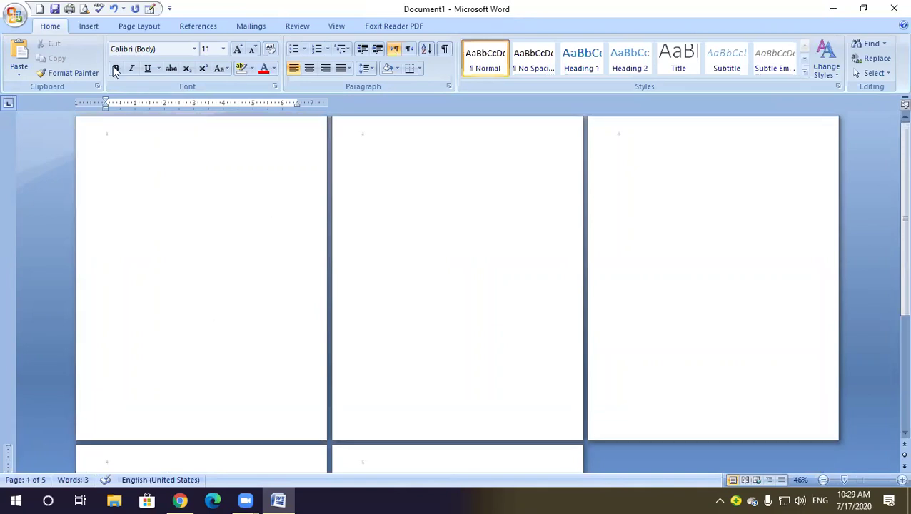
click(89, 26)
click(503, 69)
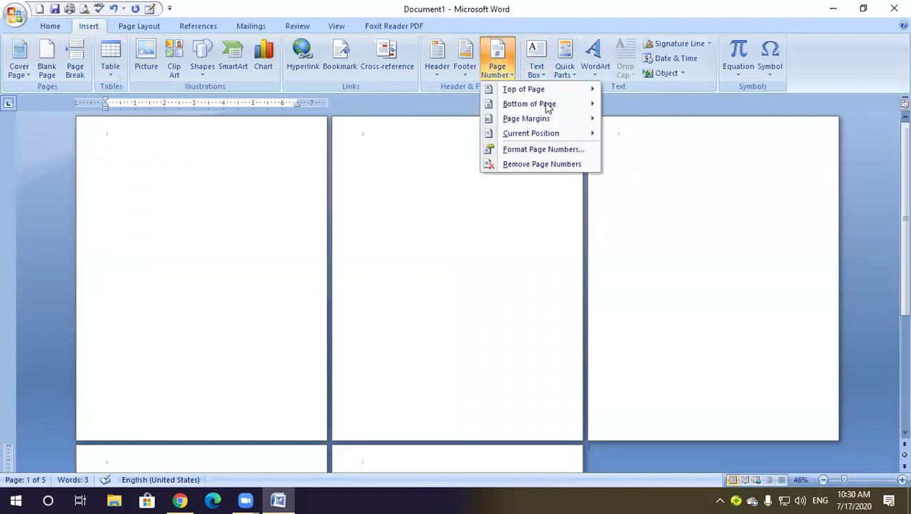
mouse_move(545, 108)
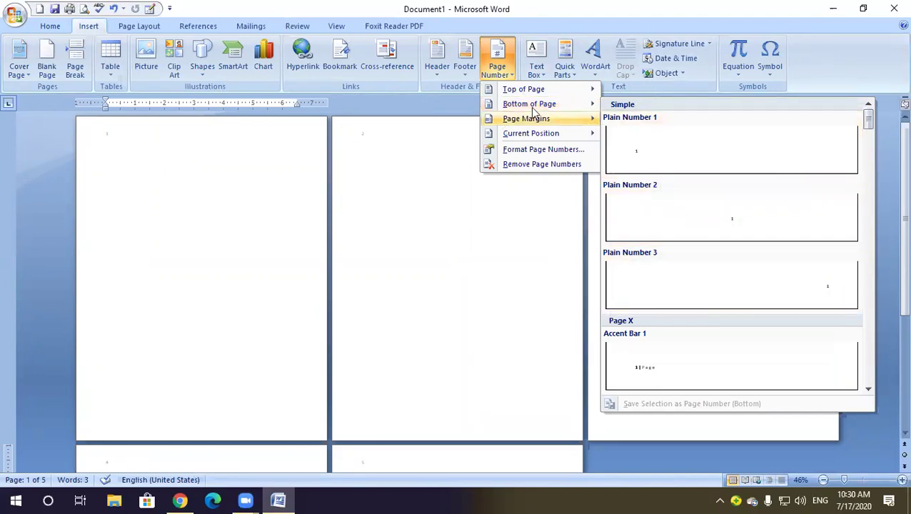
click(639, 148)
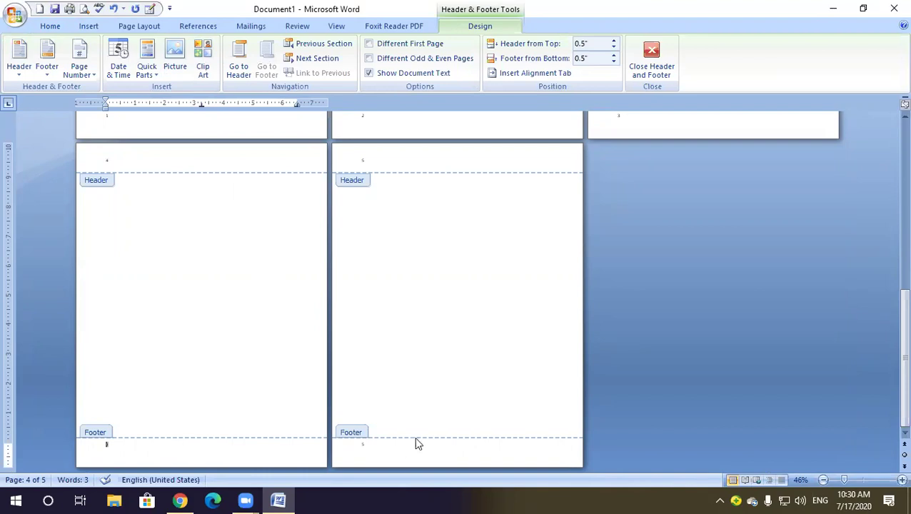
drag(350, 447, 323, 434)
key(Delete)
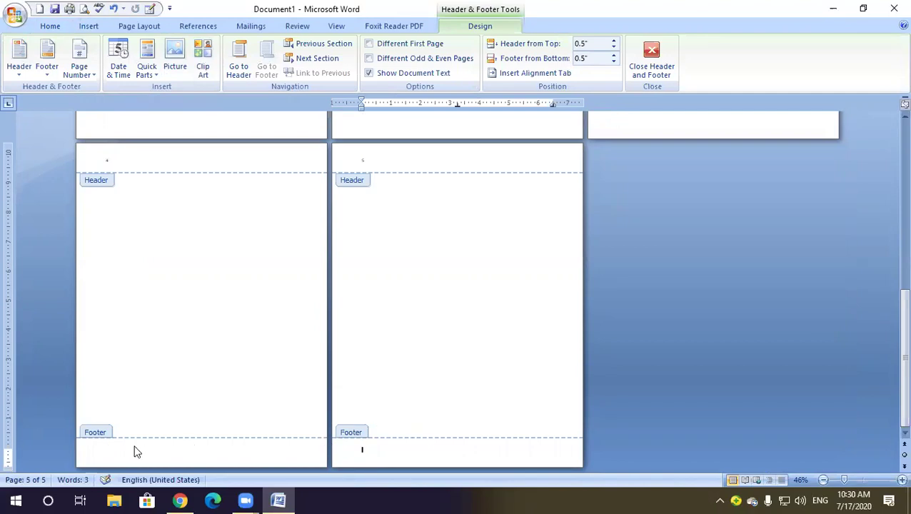
click(651, 57)
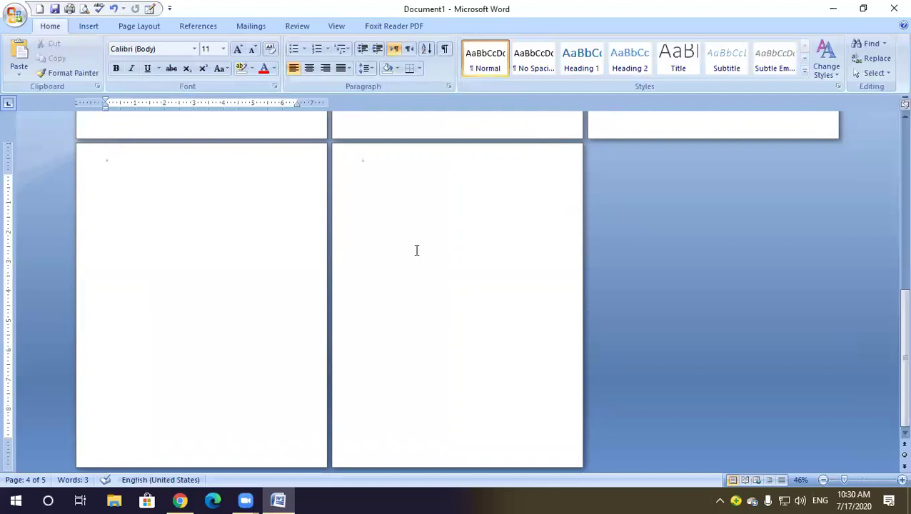
scroll(417, 246, up, 5)
click(89, 25)
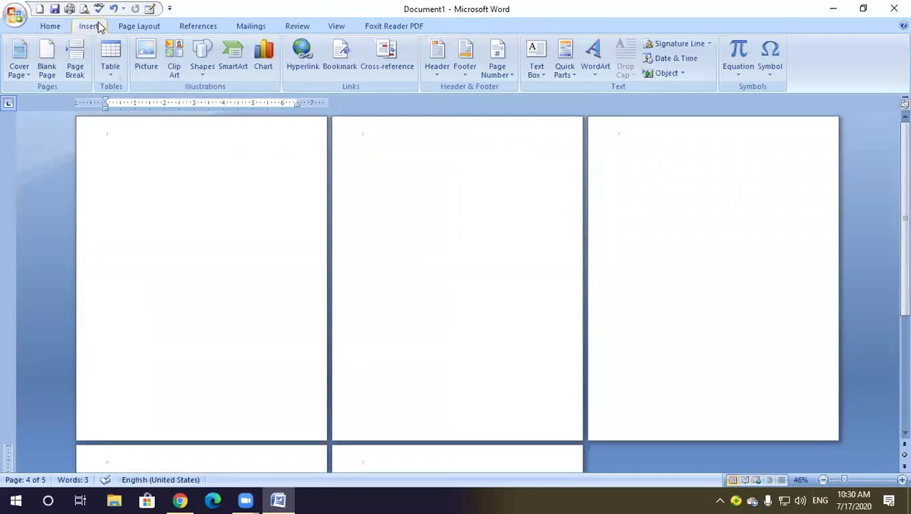
click(496, 71)
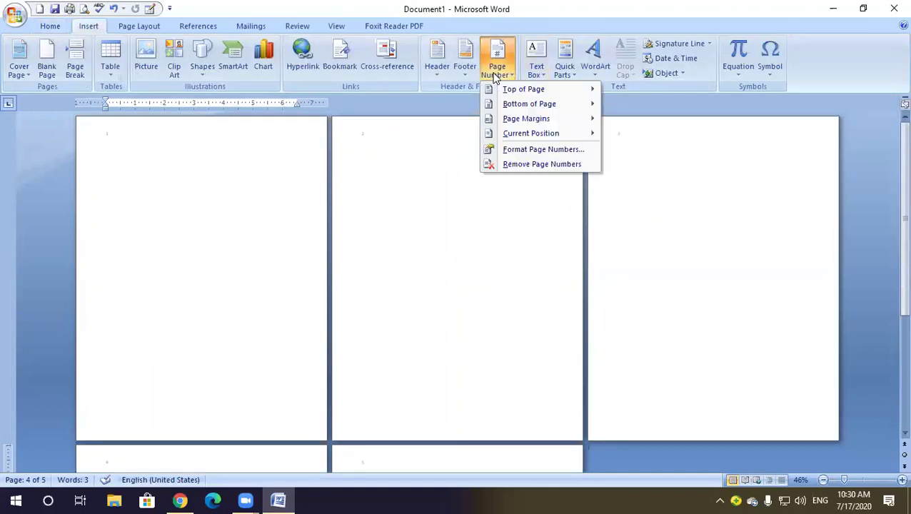
mouse_move(549, 134)
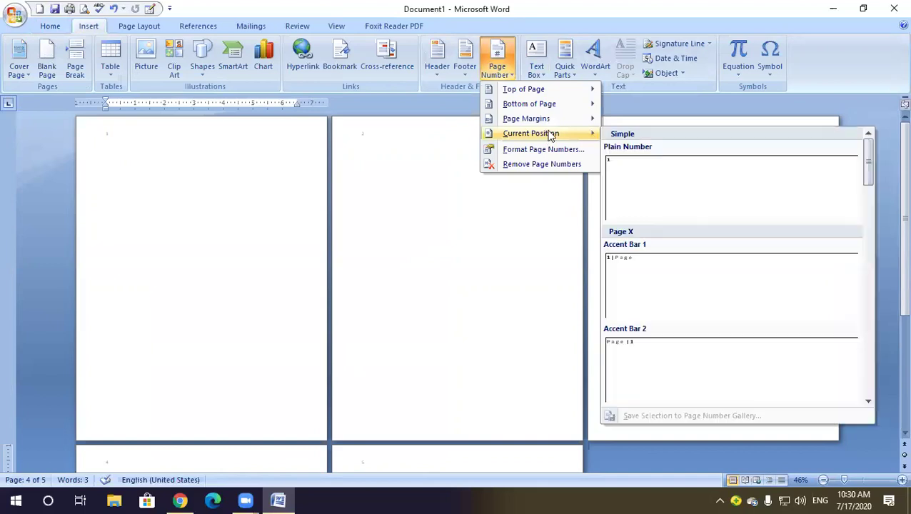
click(247, 214)
click(126, 204)
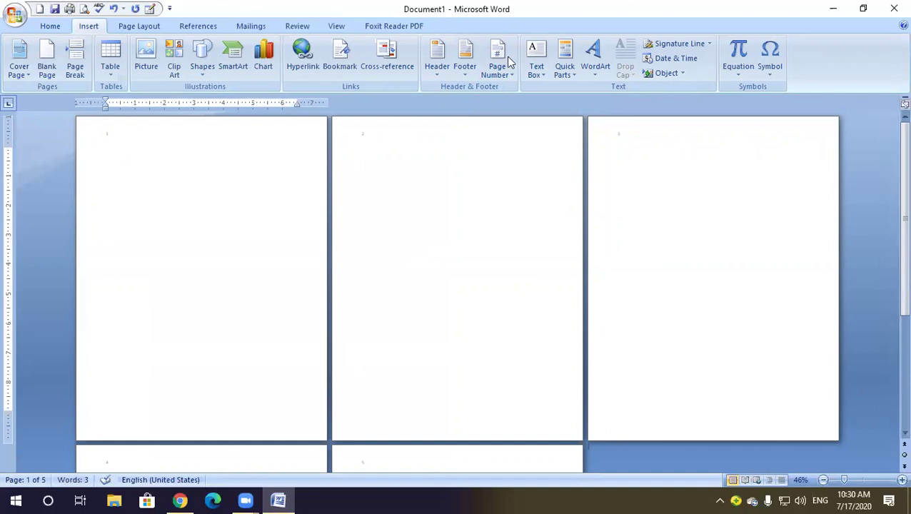
click(500, 76)
mouse_move(561, 135)
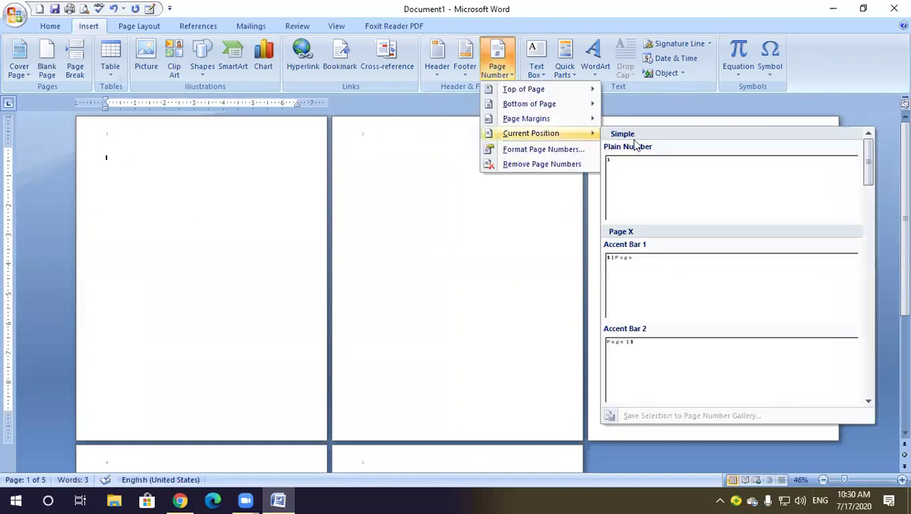
click(132, 159)
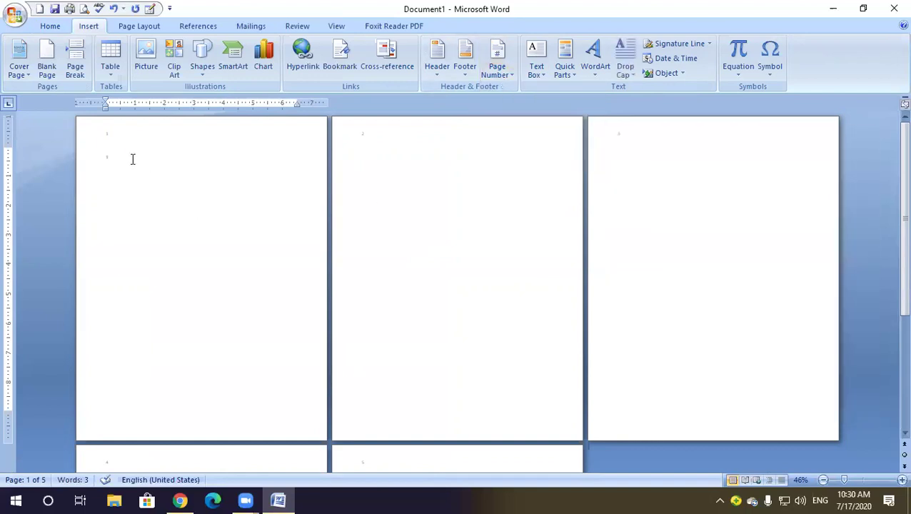
click(75, 163)
key(Delete)
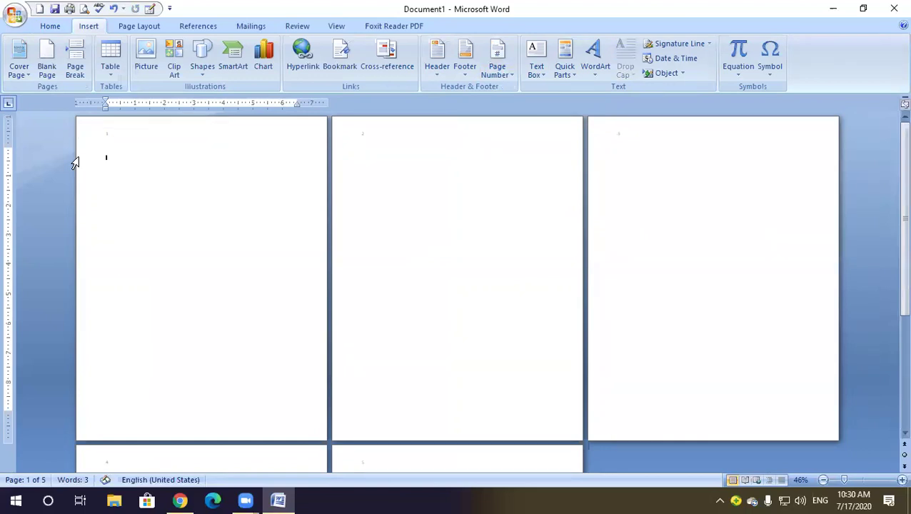
key(BackSpace)
scroll(447, 355, down, 2)
scroll(447, 356, down, 4)
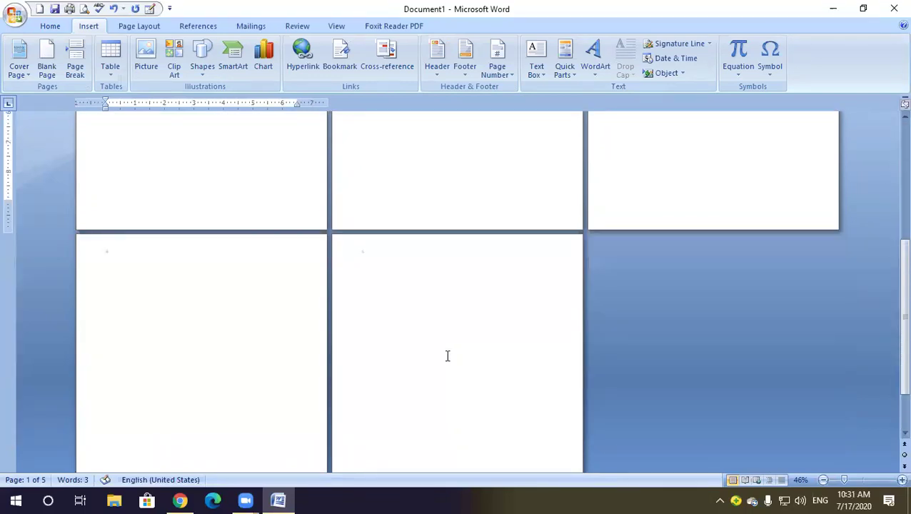
scroll(447, 355, down, 3)
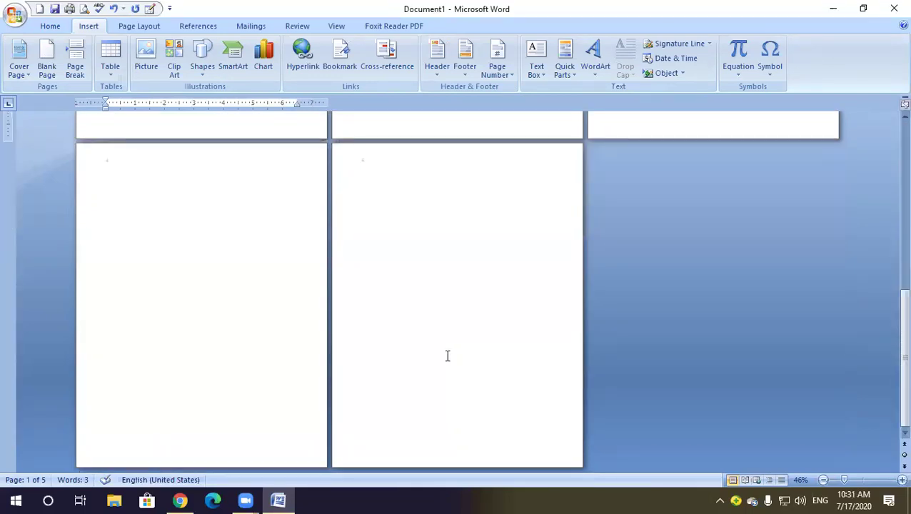
scroll(445, 355, up, 4)
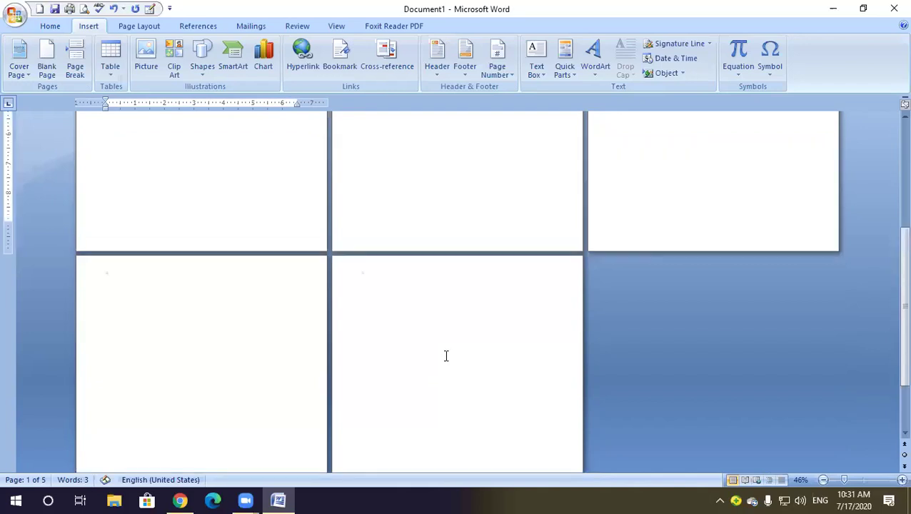
scroll(408, 324, up, 6)
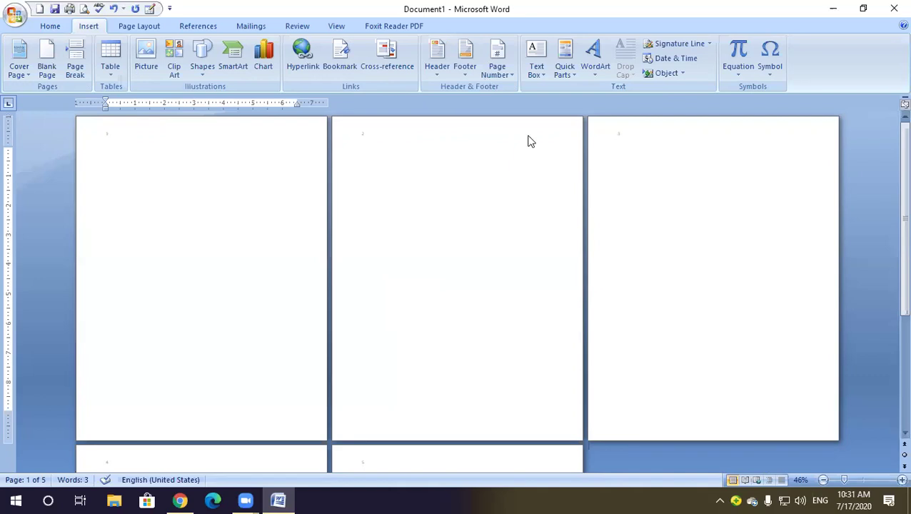
Browse and dismiss the Page Number options, then show the built-in Text Box designs
click(497, 58)
mouse_move(541, 135)
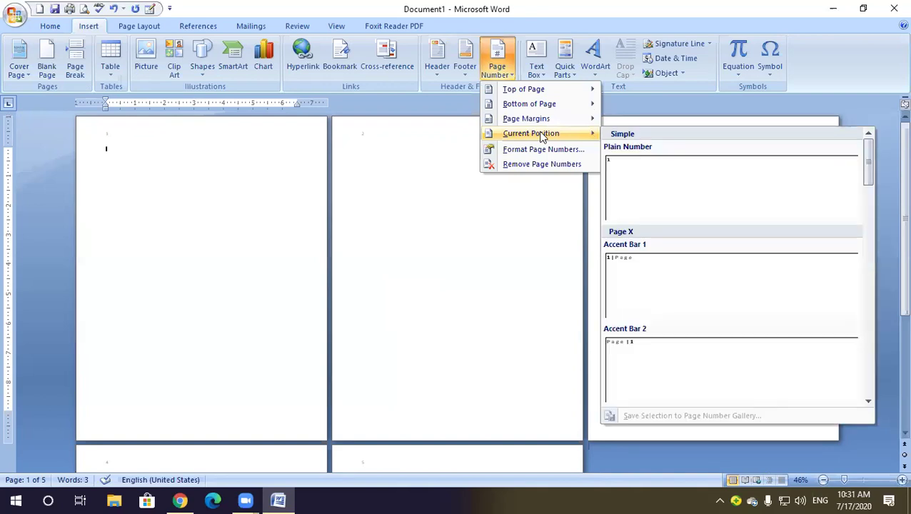
click(255, 198)
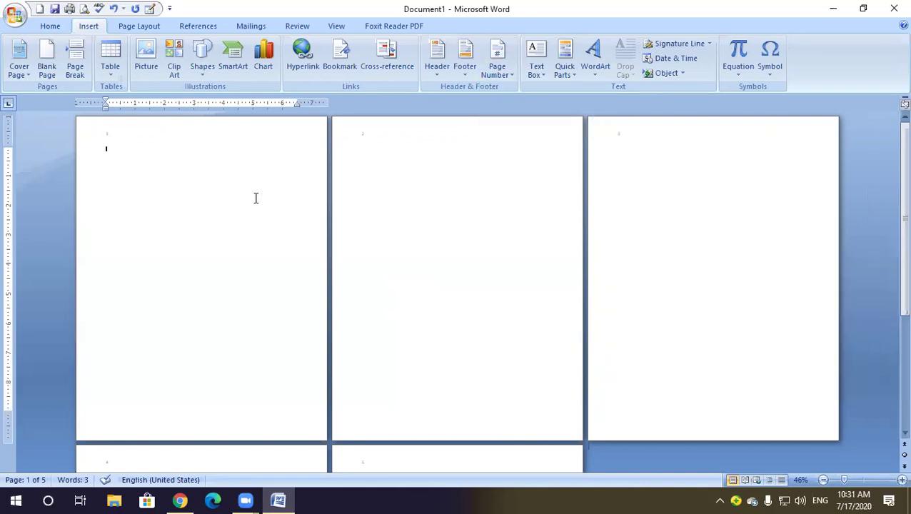
scroll(257, 198, up, 6)
click(544, 73)
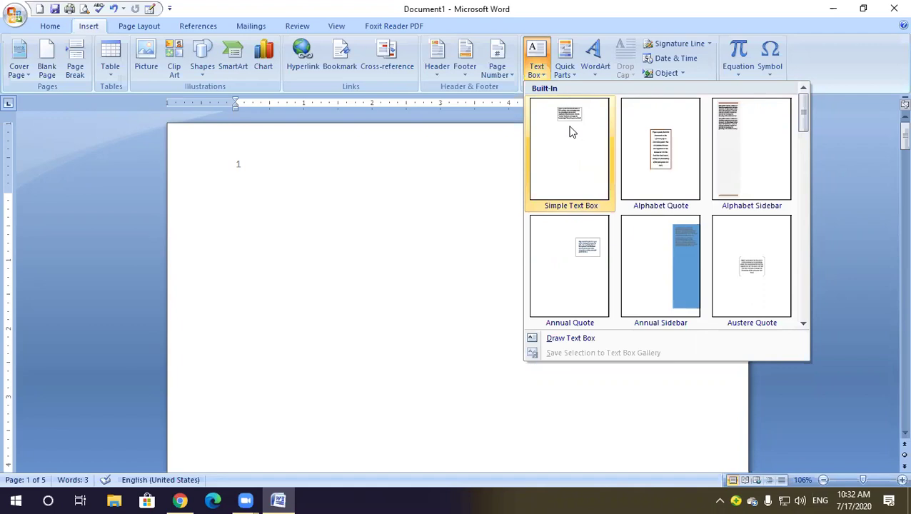
Dismiss the Text Box gallery and enter then exit header editing twice with Esc
click(259, 160)
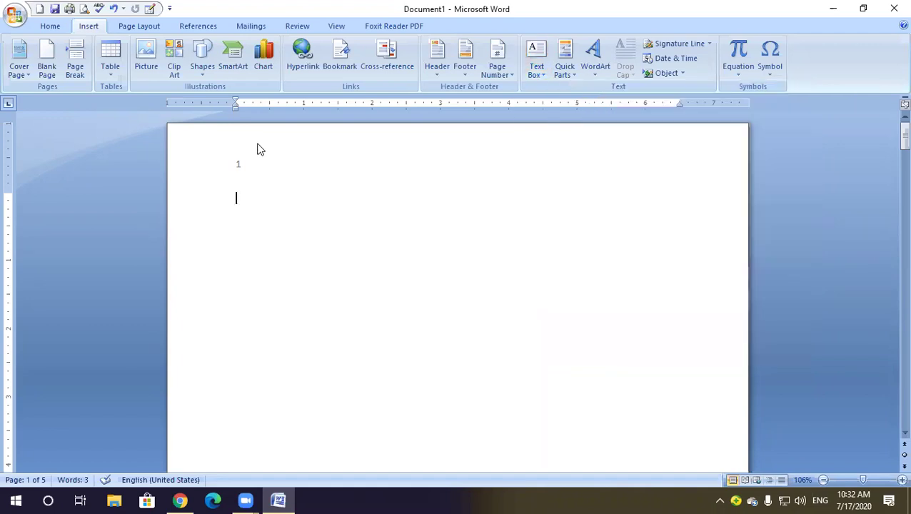
double_click(259, 146)
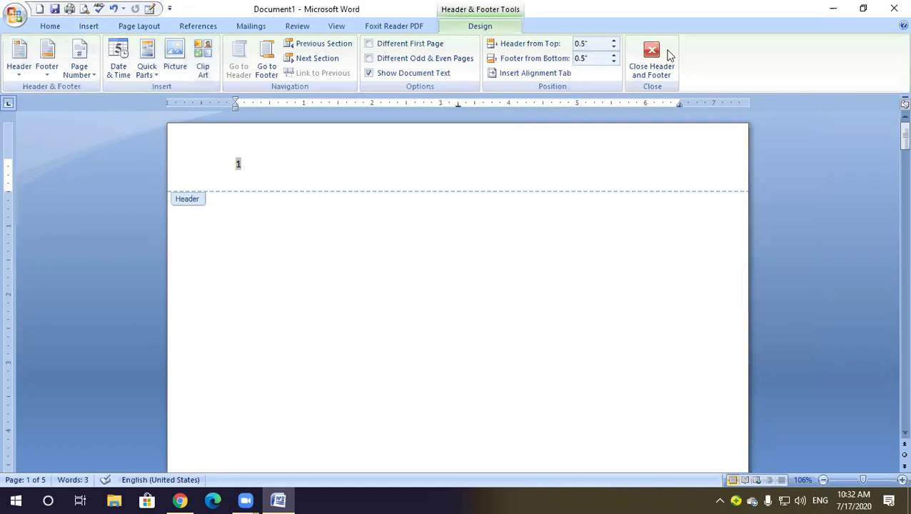
key(Escape)
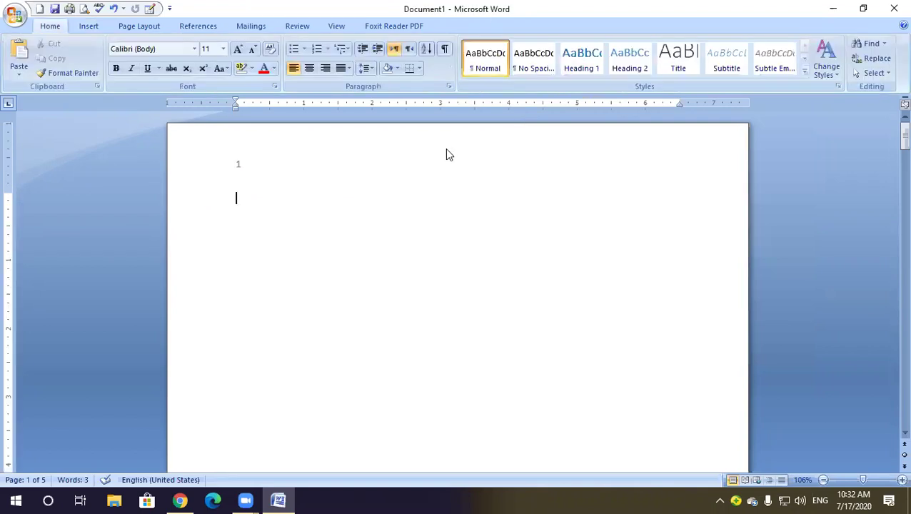
double_click(302, 148)
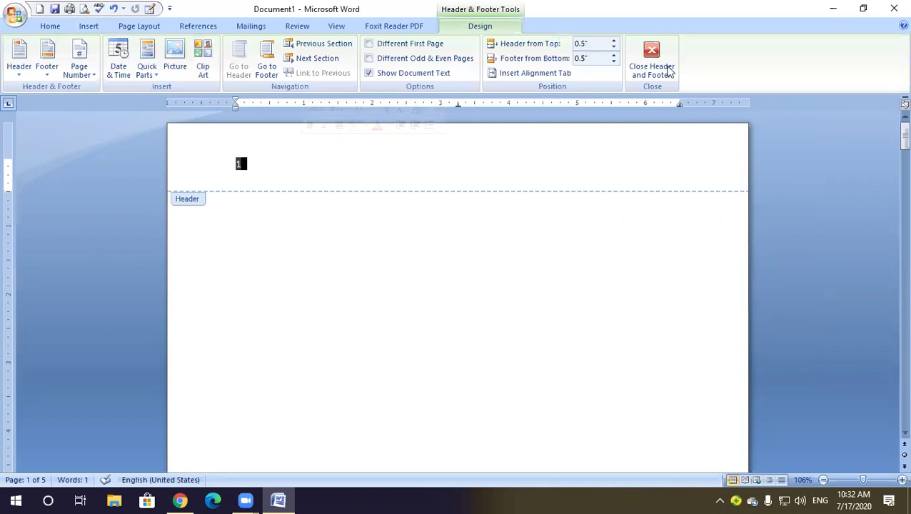
key(Escape)
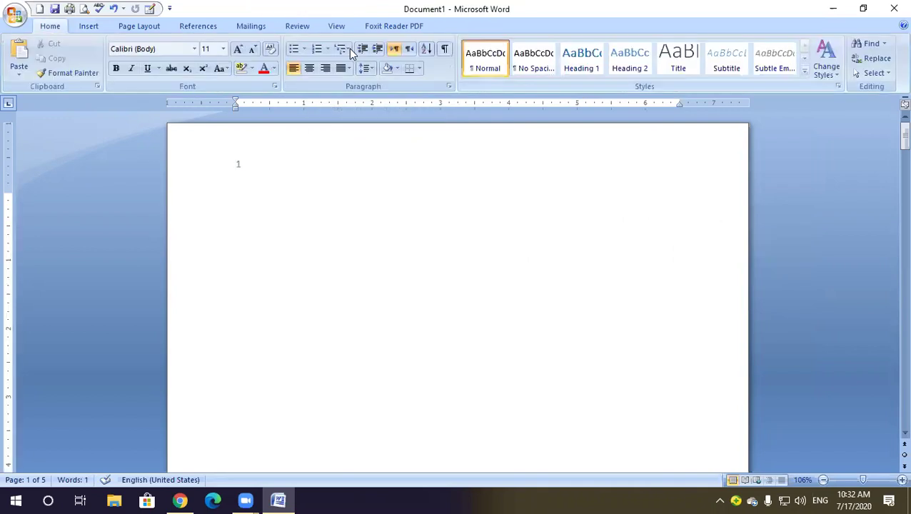
click(94, 30)
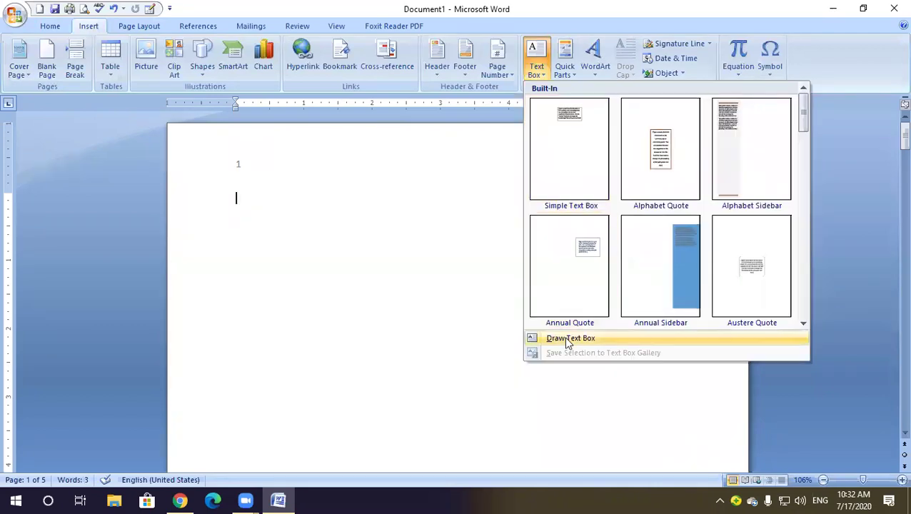
Draw a text box at the top right of page 1 and start it with 'Date:'
click(569, 339)
click(721, 154)
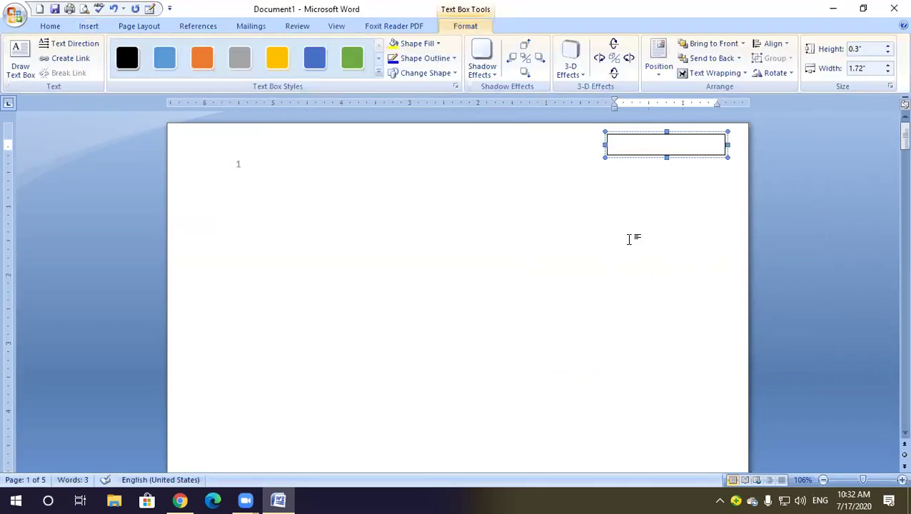
text(Date: 17)
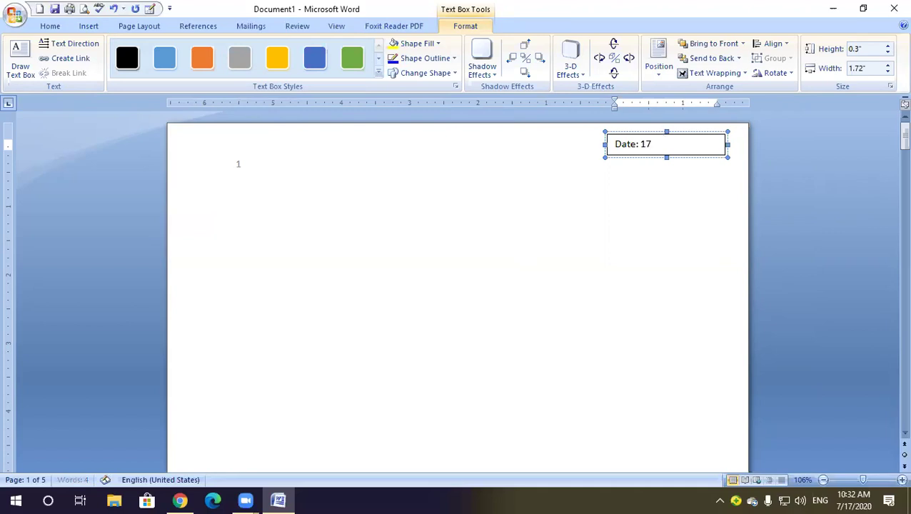
Finish the date as 17/07/2020 and preview styles, fills and shapes without keeping any
text(/07/2020)
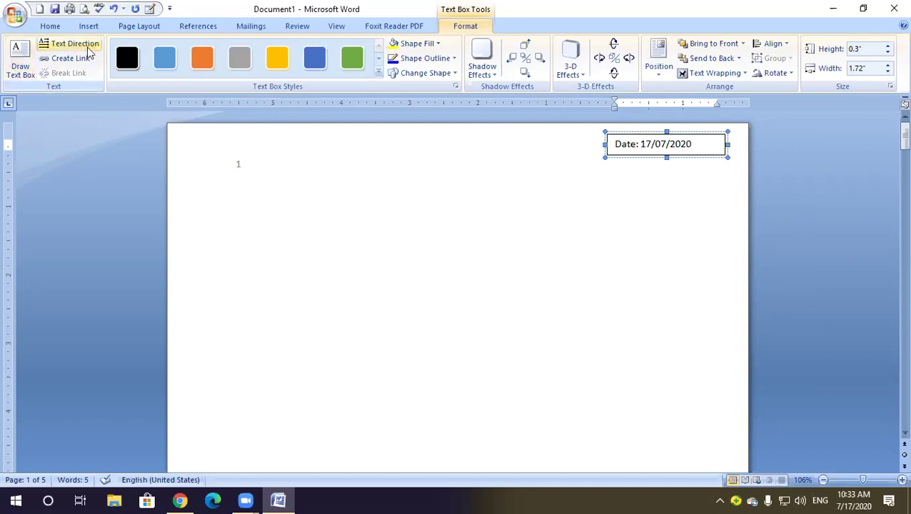
click(378, 72)
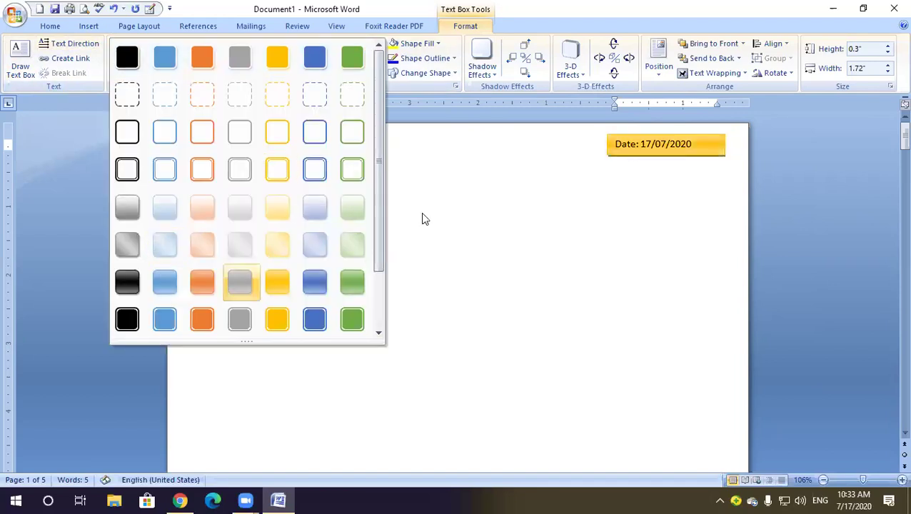
click(458, 76)
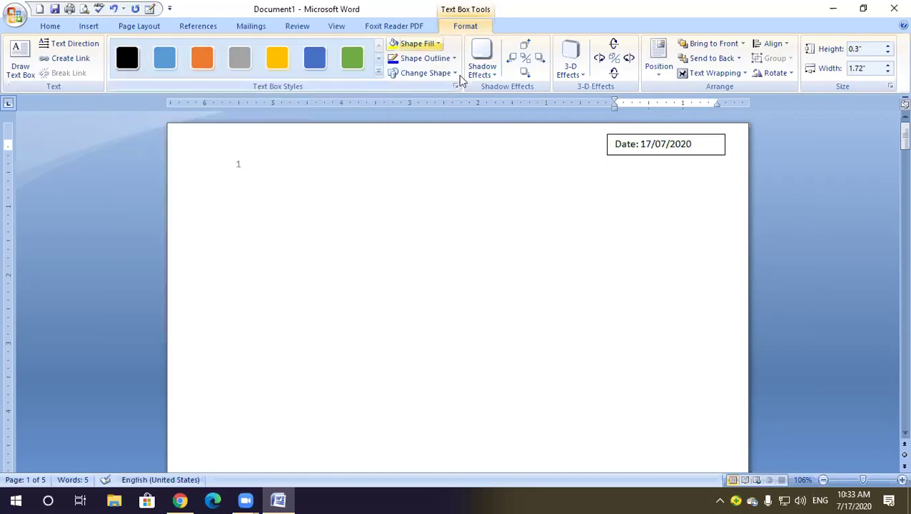
click(437, 43)
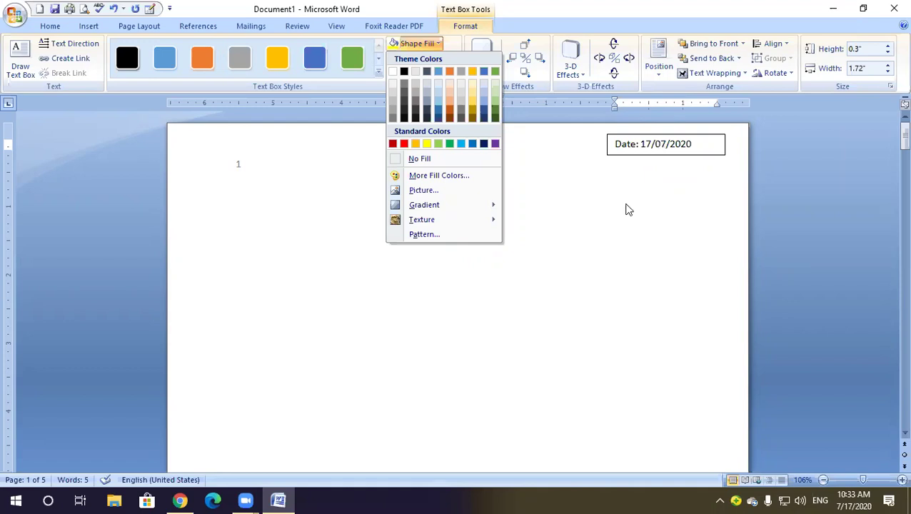
click(614, 143)
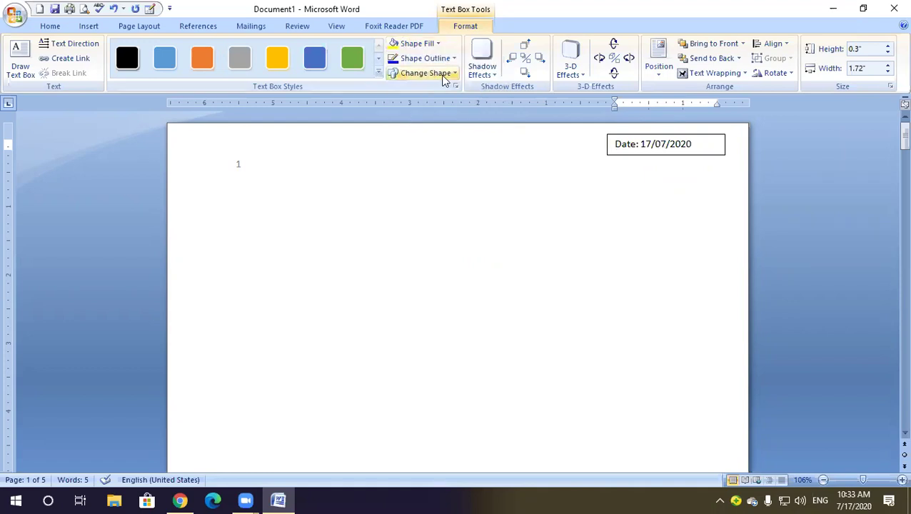
click(444, 74)
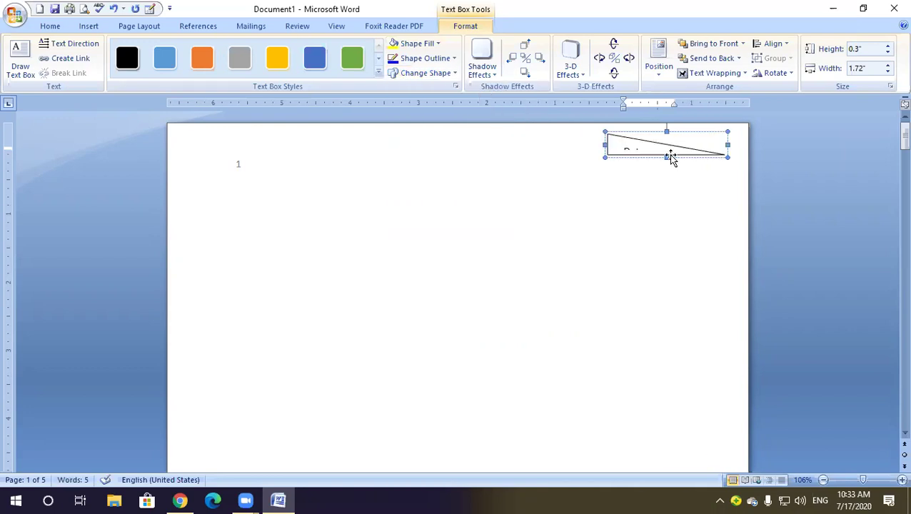
key(ctrl+z)
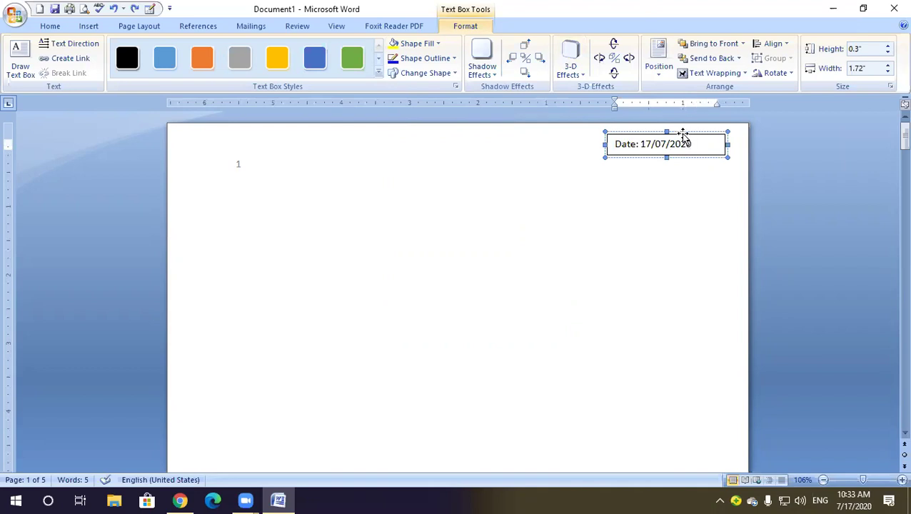
Set the date text box's Shape Outline to No Outline
click(682, 133)
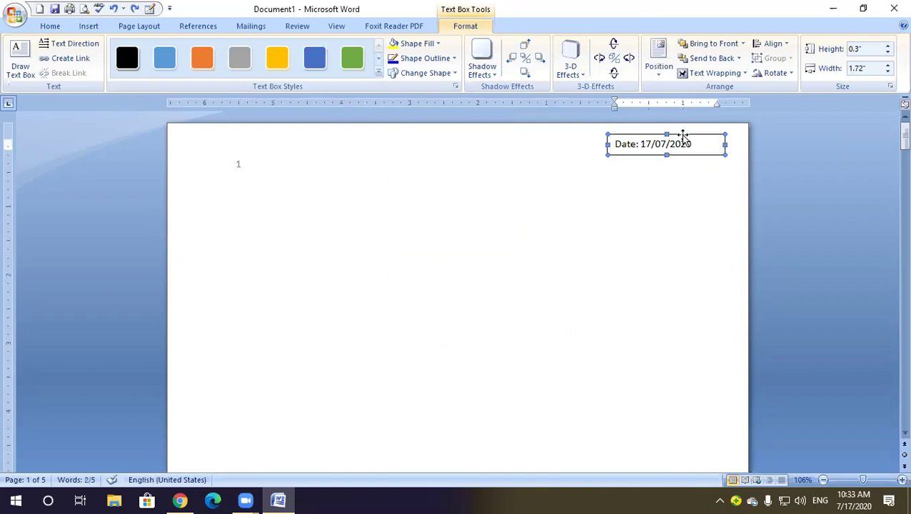
click(453, 58)
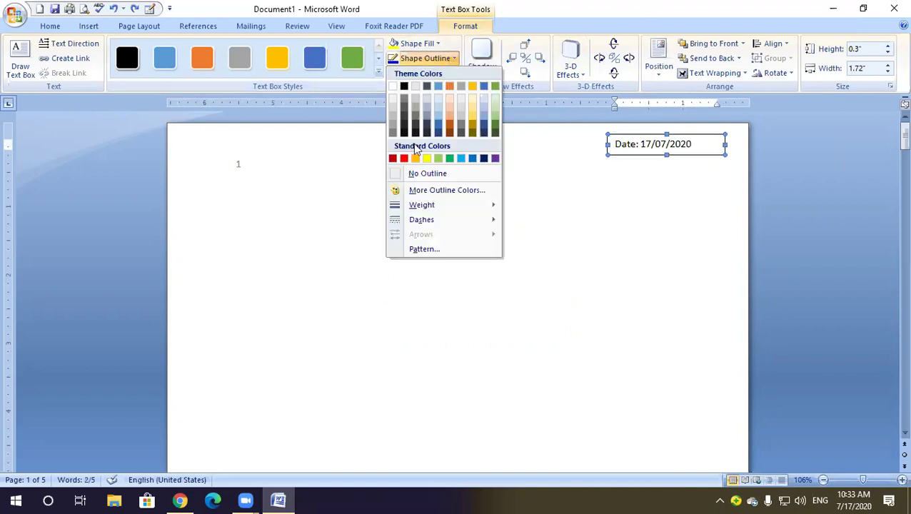
click(433, 176)
click(647, 183)
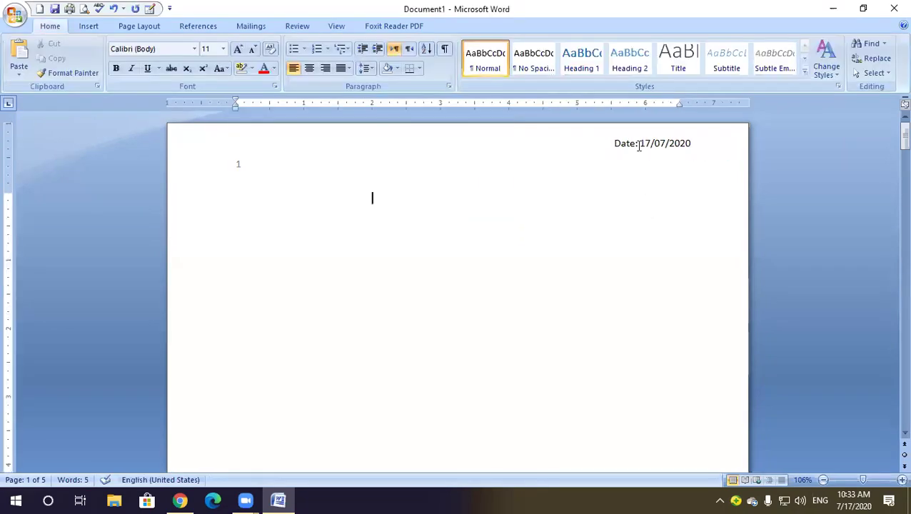
Delete the date text box and start a new blank document
click(634, 144)
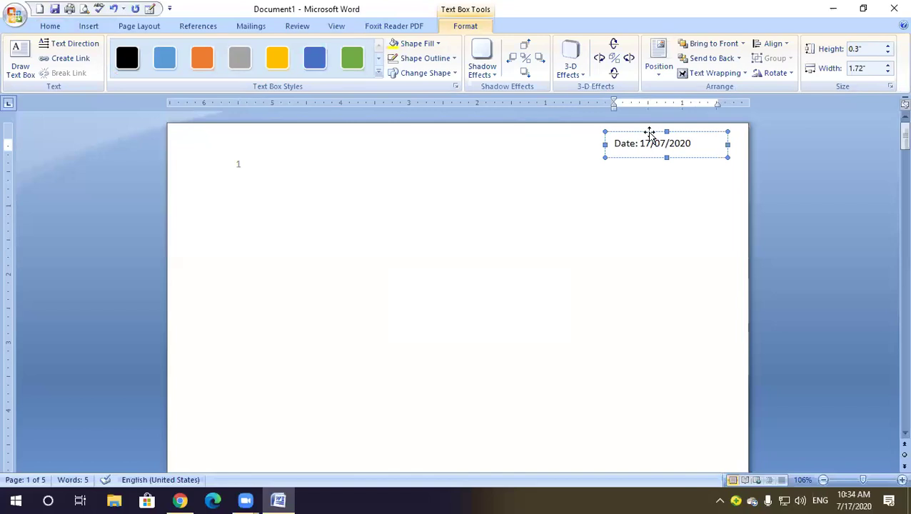
click(650, 133)
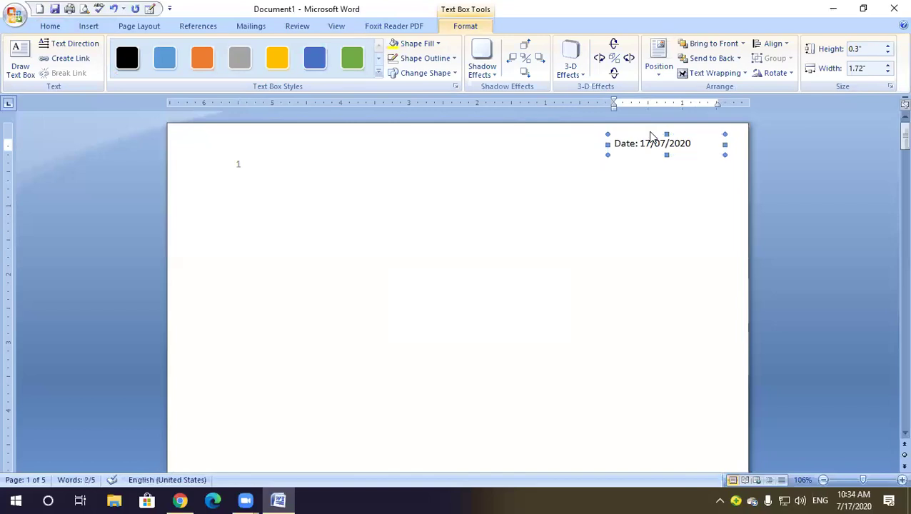
key(Delete)
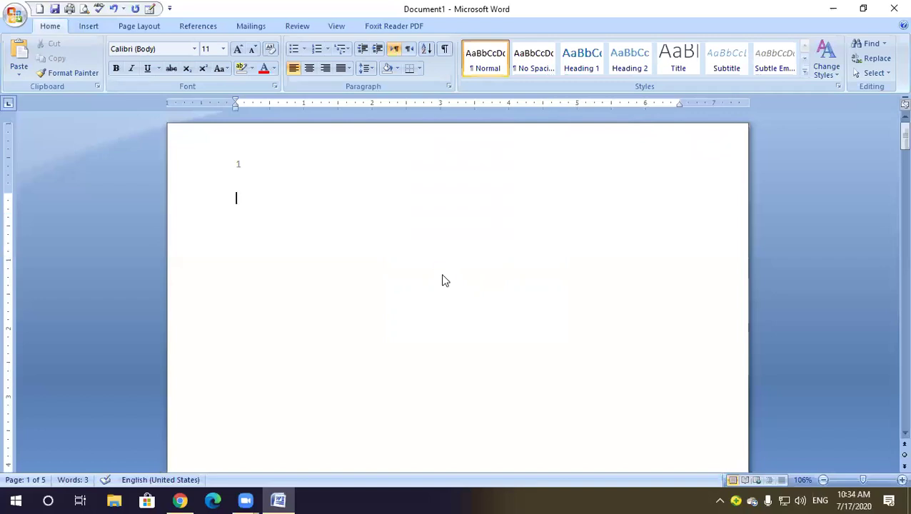
key(ctrl+n)
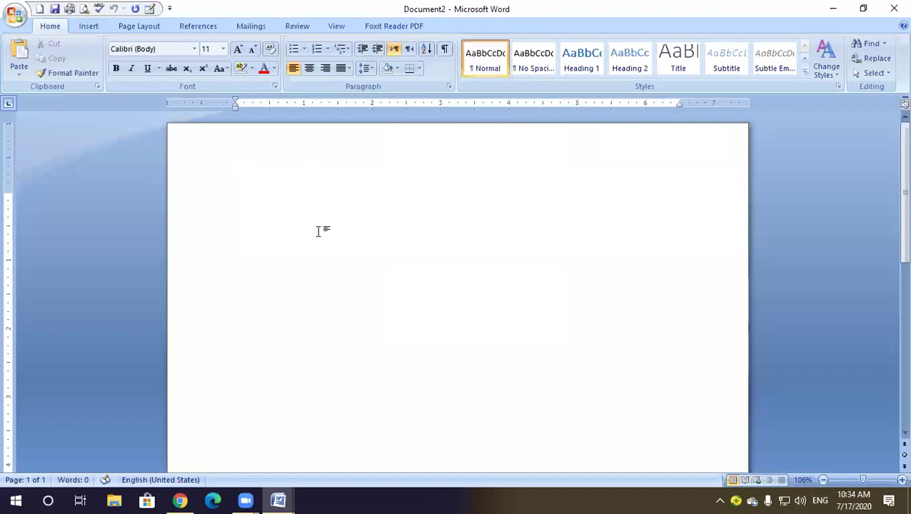
Type 'Name :', 'Father Name', 'Class :', 'Roll No' and 'Reg#' on separate lines
text(Name :)
key(Return)
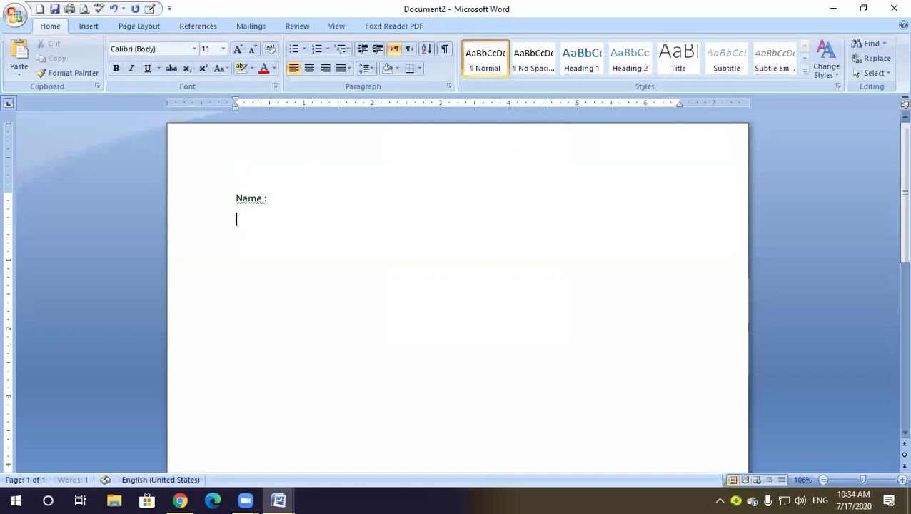
text(Father Name)
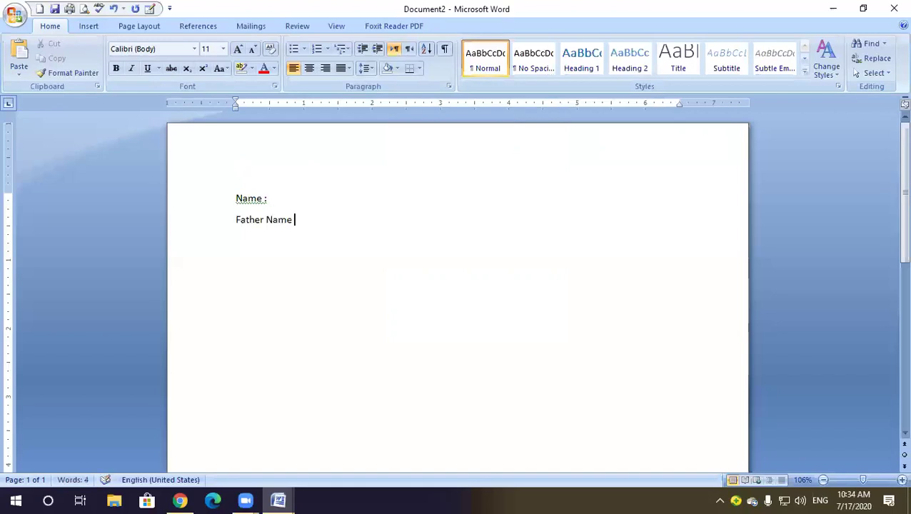
key(Return)
text(Class :)
key(Return)
text(Roll No)
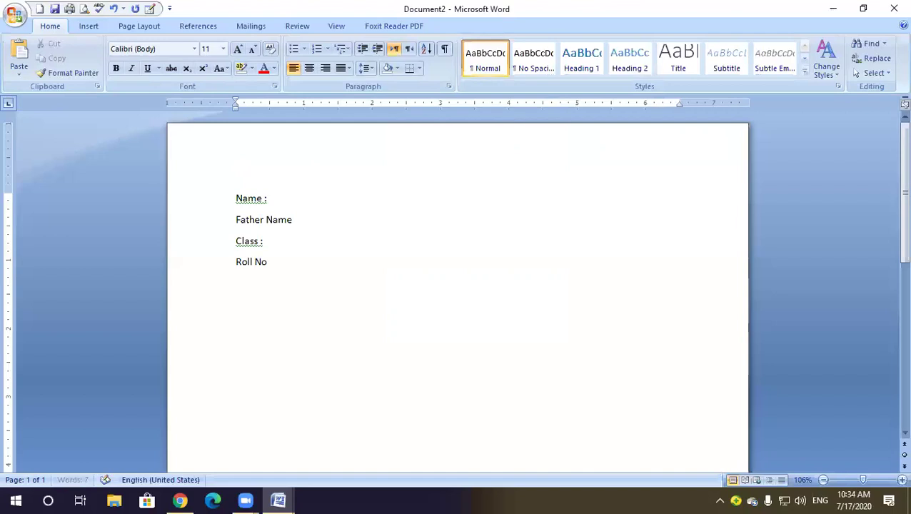
key(Return)
text(Reg#)
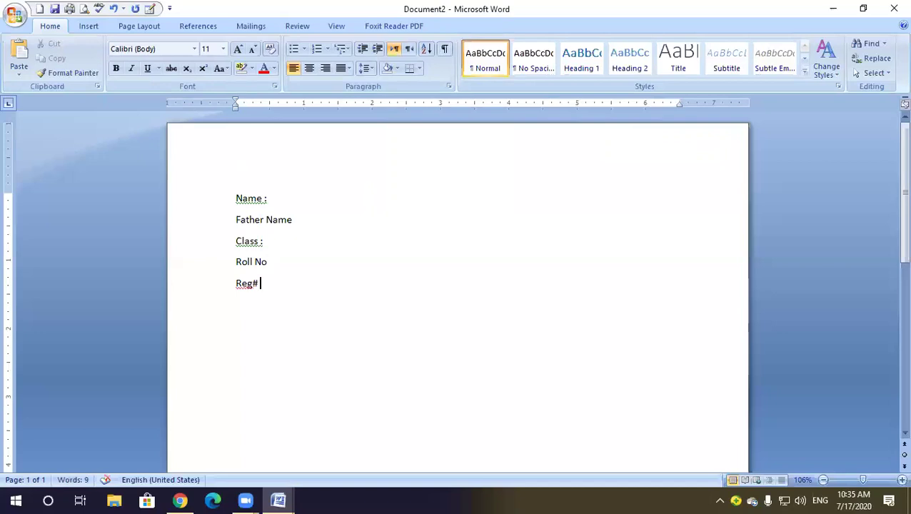
click(273, 196)
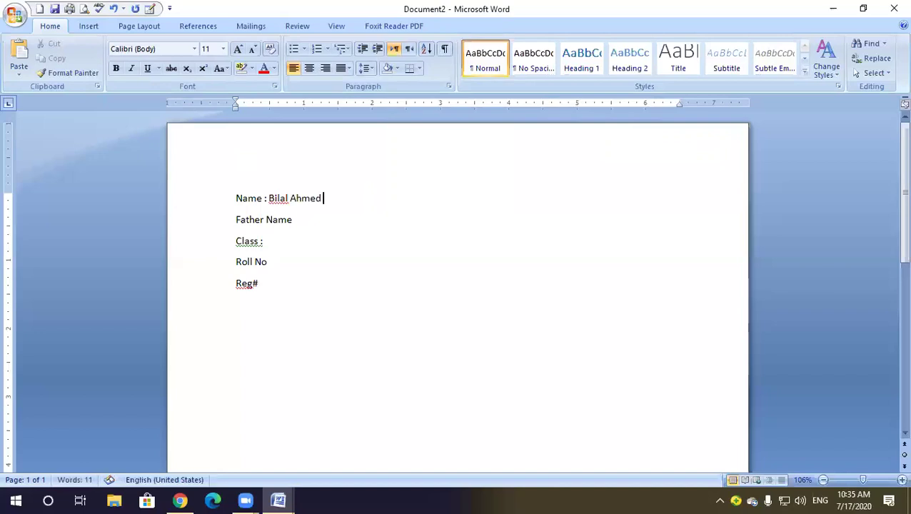
Enter the student's name, father's name, class 12th, roll number and registration number
text(:)
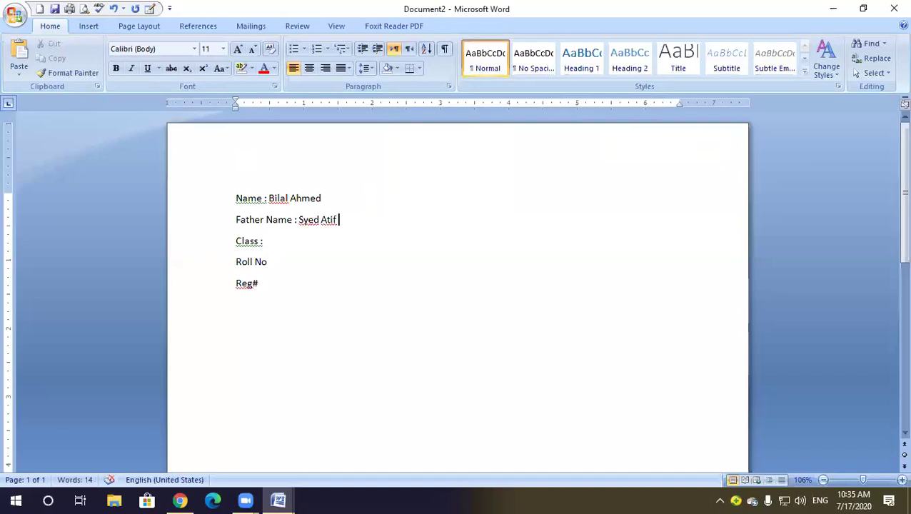
click(277, 245)
text(12th)
click(277, 262)
text(;)
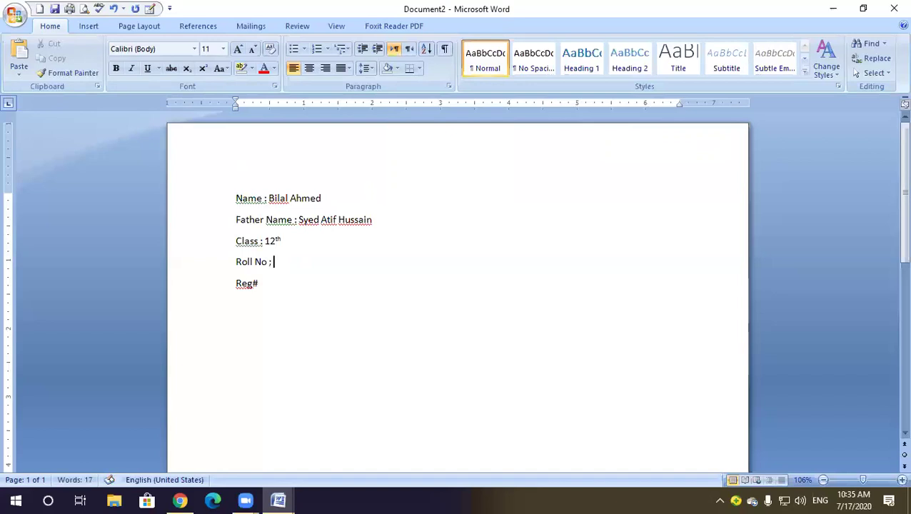
key(BackSpace)
key(BackSpace)
click(280, 285)
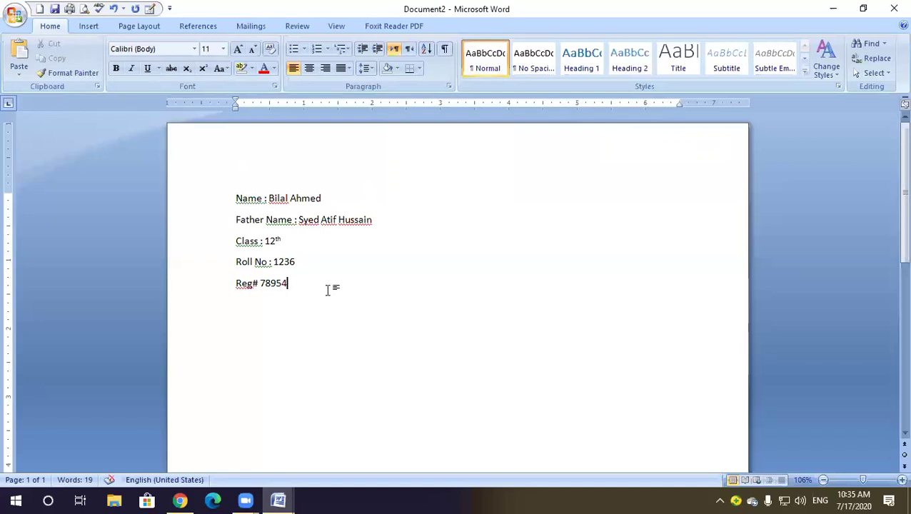
key(Return)
key(Return)
key(Return)
Stretch the four-column, eight-row table taller and slightly wider, then place the caret below it
click(91, 27)
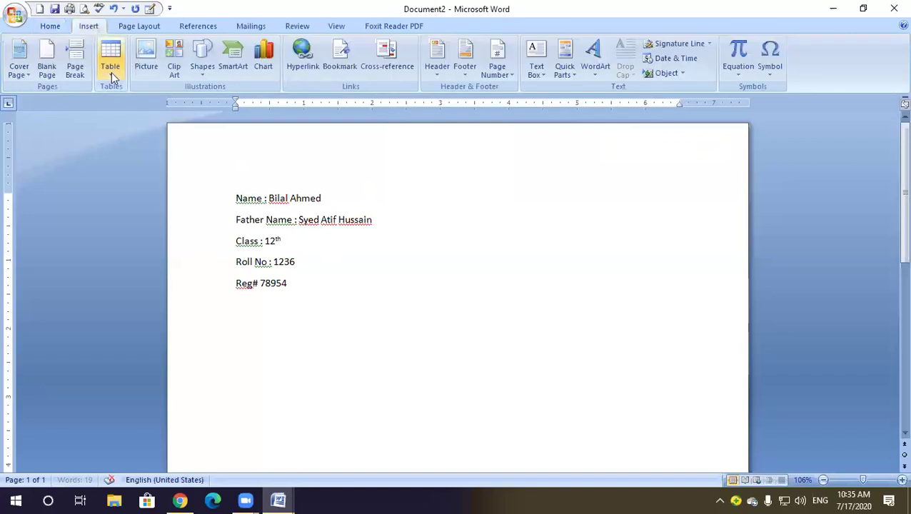
click(112, 72)
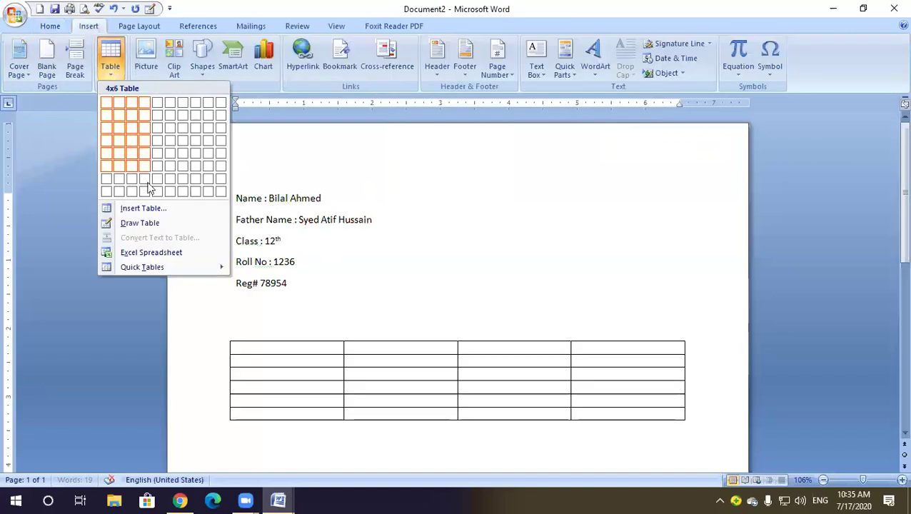
scroll(584, 379, down, 3)
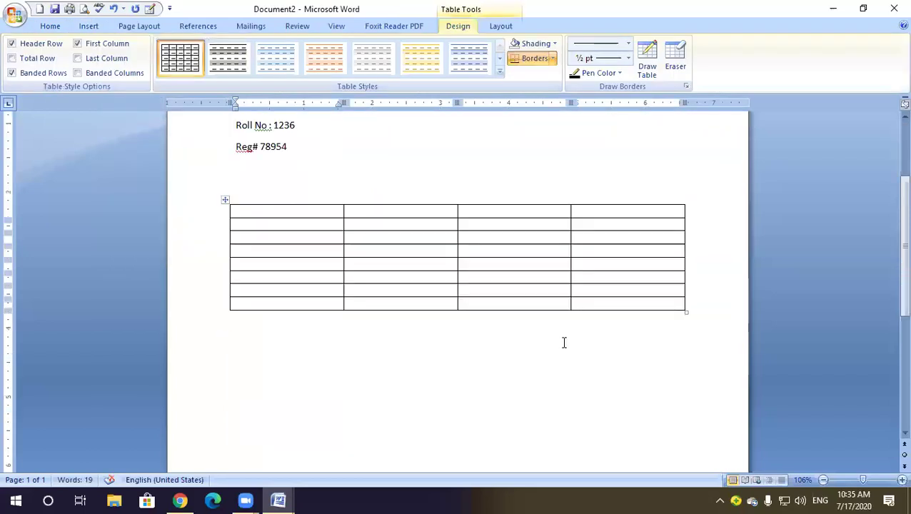
click(683, 358)
click(665, 291)
drag(687, 316, 688, 362)
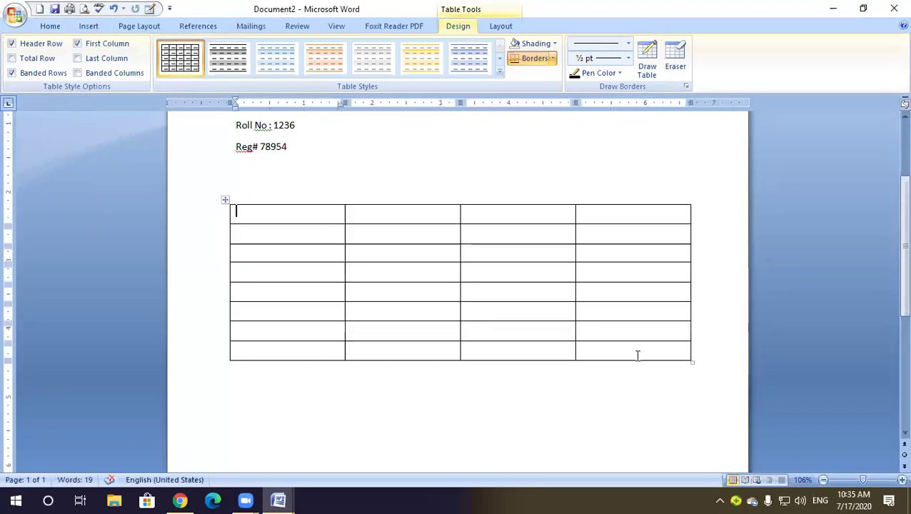
scroll(382, 302, down, 4)
click(375, 285)
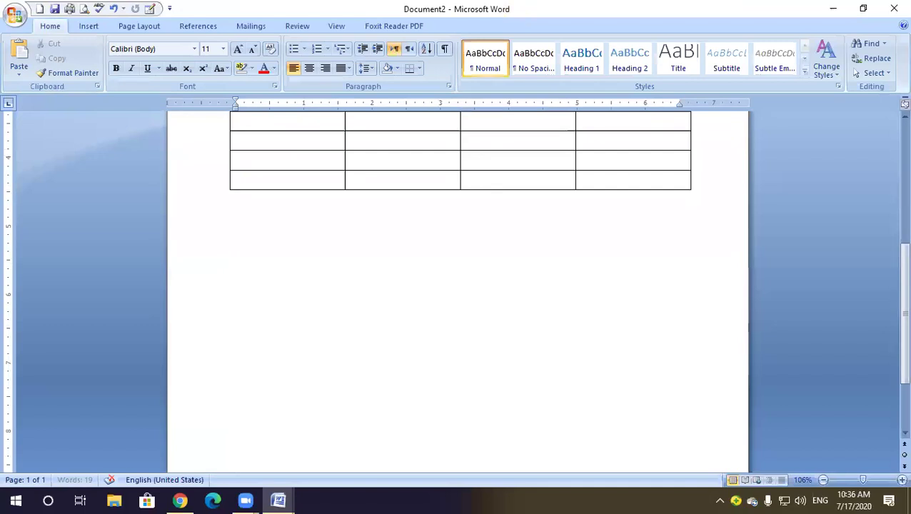
Add 'Remarks :' with an underlined blank, then a full-width underscore line beneath
key(Return)
text(Remarks :)
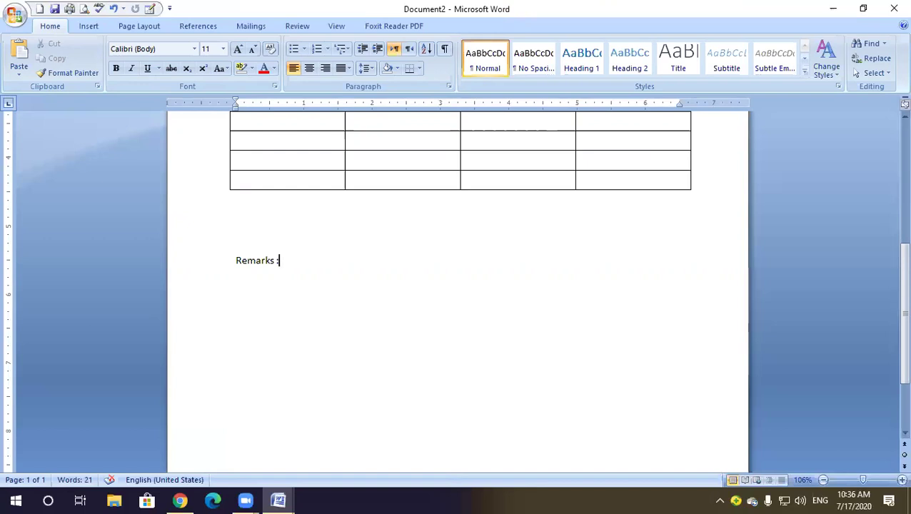
key(ctrl+u)
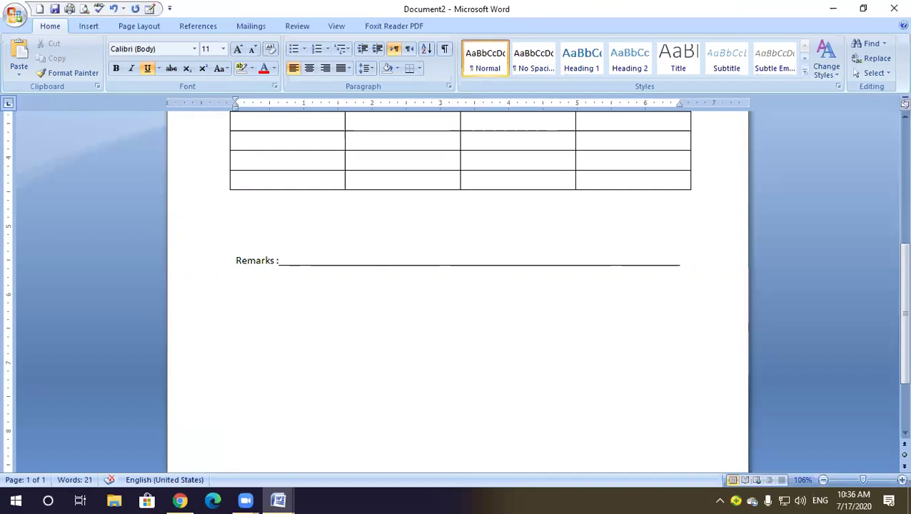
key(Return)
text(_________________________________________________)
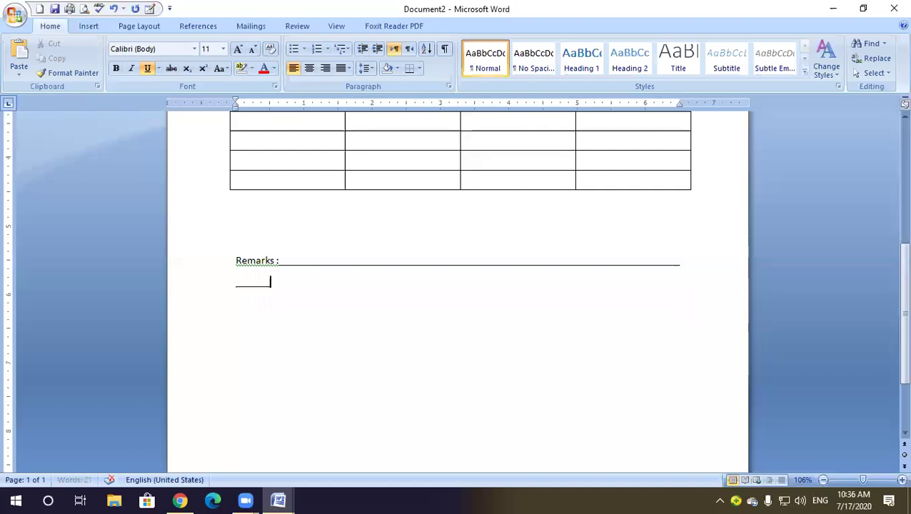
text(_______________________________)
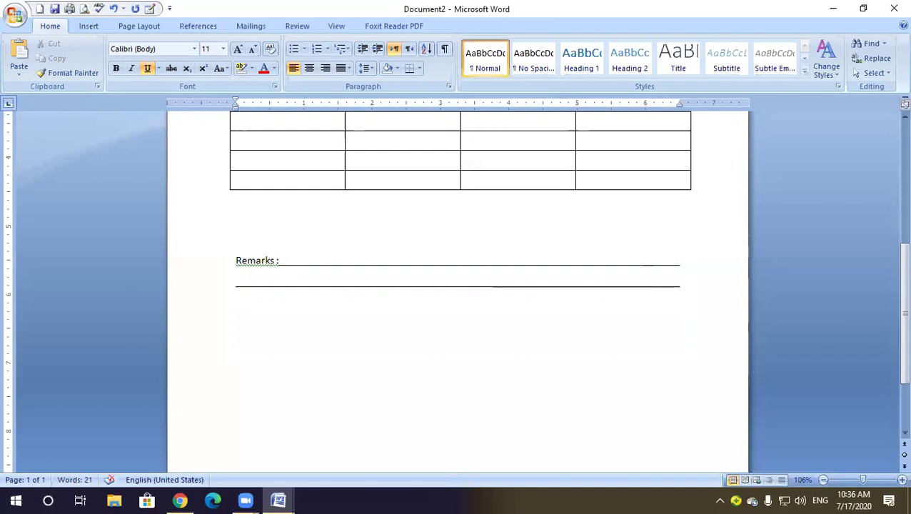
key(Return)
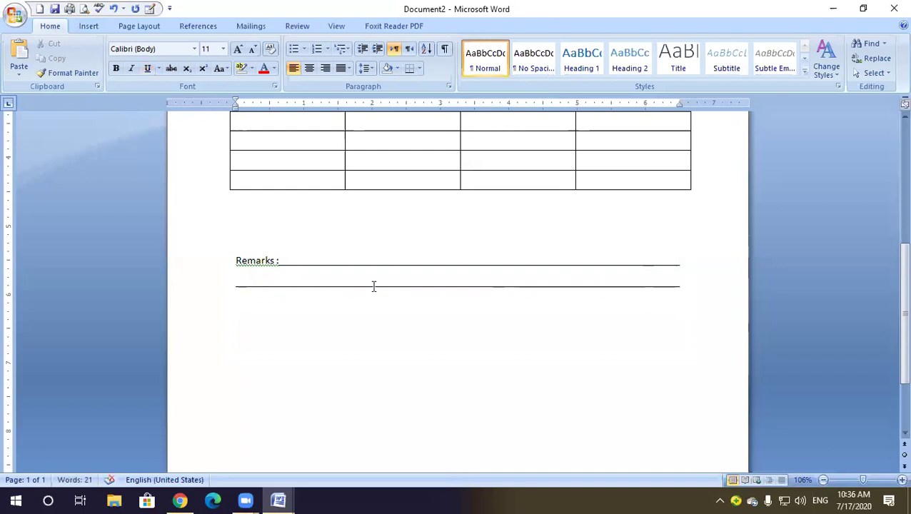
key(Return)
key(Return)
Indent the new line far right and type the caption 'Controller Examination', correcting its spelling
click(378, 49)
click(378, 49)
click(378, 49)
click(377, 49)
click(378, 48)
click(378, 49)
click(378, 49)
click(378, 48)
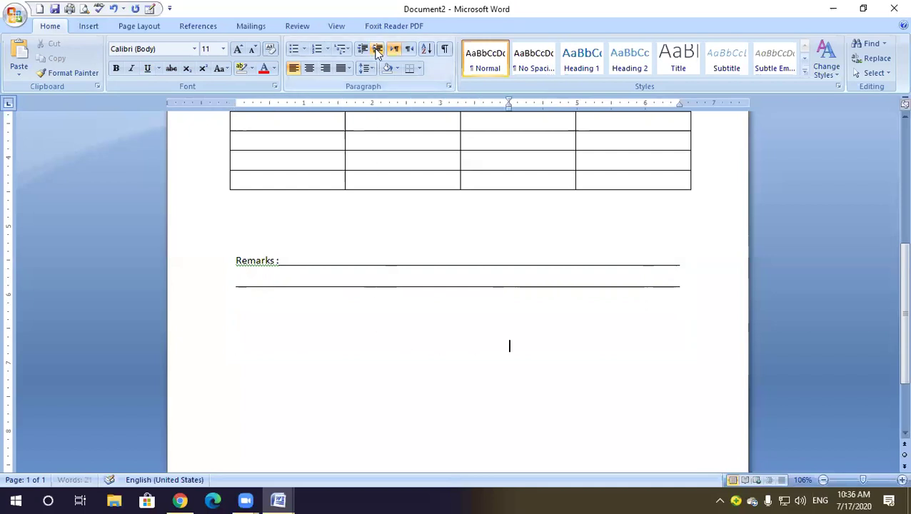
click(377, 49)
text(Con)
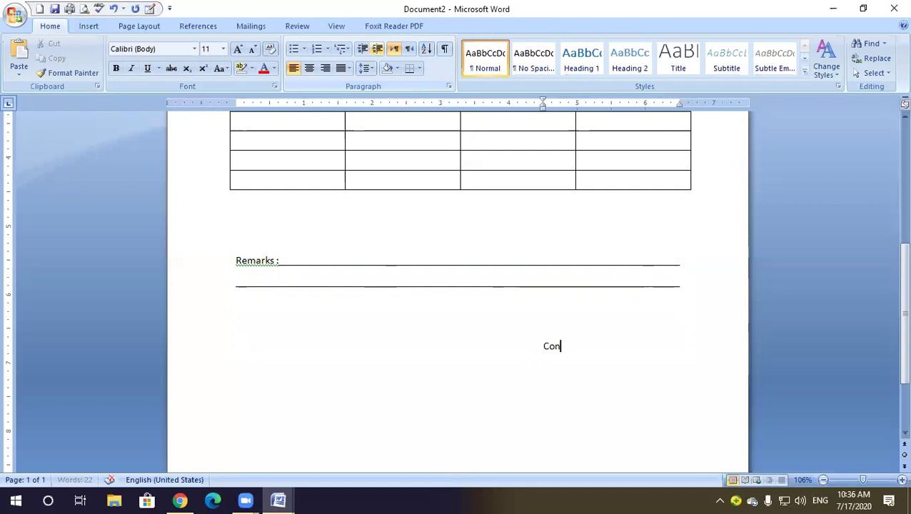
text(troller Exim)
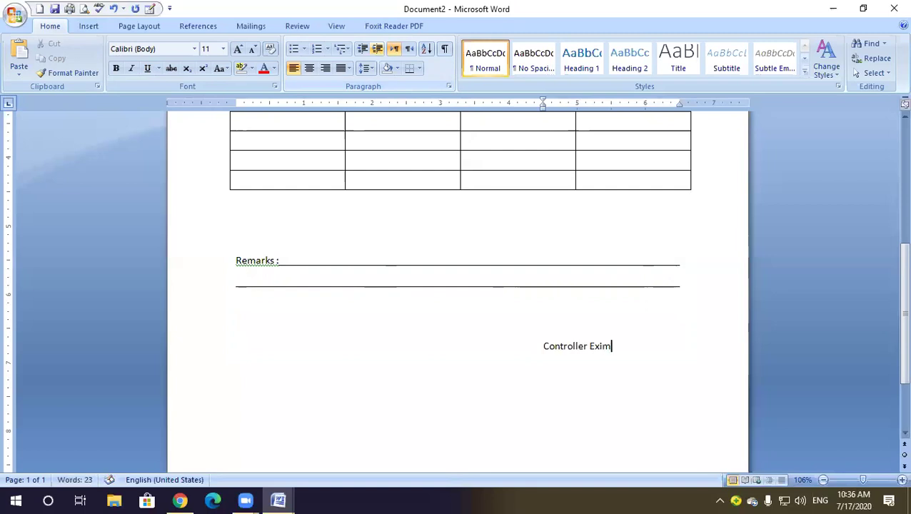
key(BackSpace)
key(BackSpace)
text(aminatio)
right_click(615, 346)
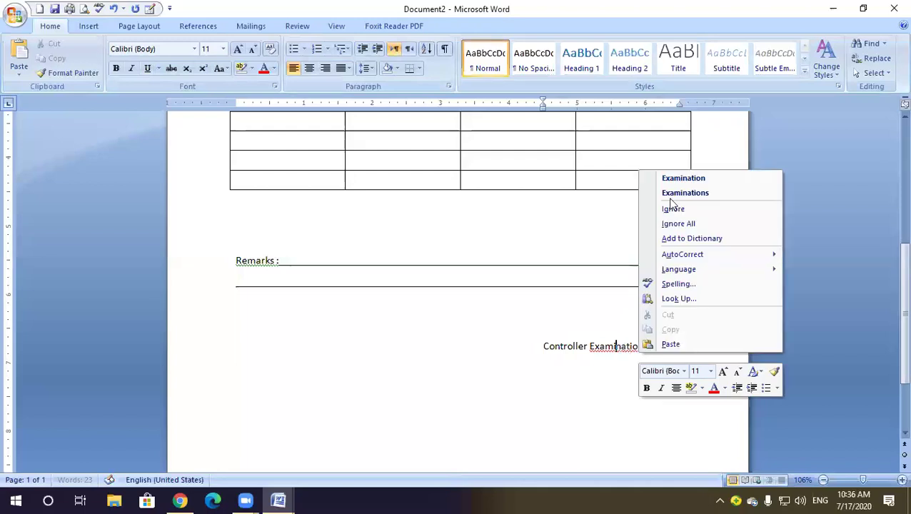
click(673, 179)
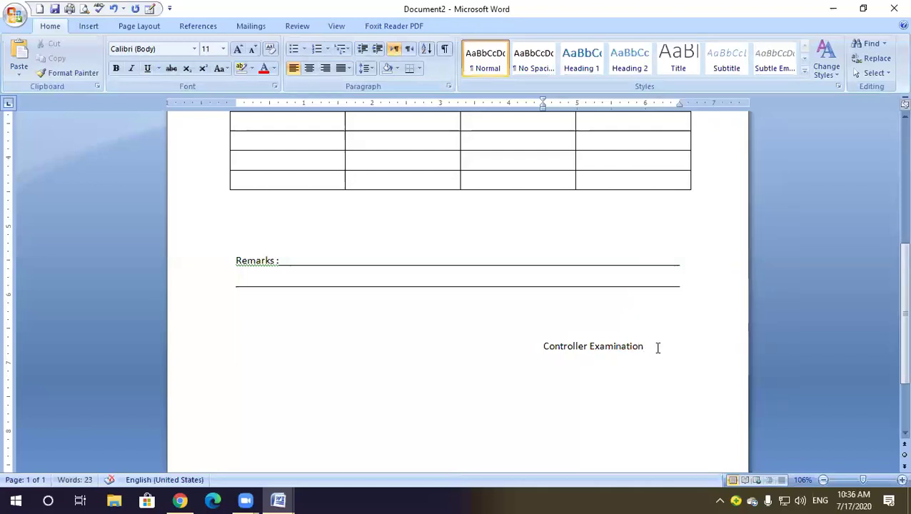
Add an underlined signature blank two lines below the caption
key(Return)
key(Return)
key(Return)
key(ctrl+u)
key(Tab)
key(Tab)
key(Tab)
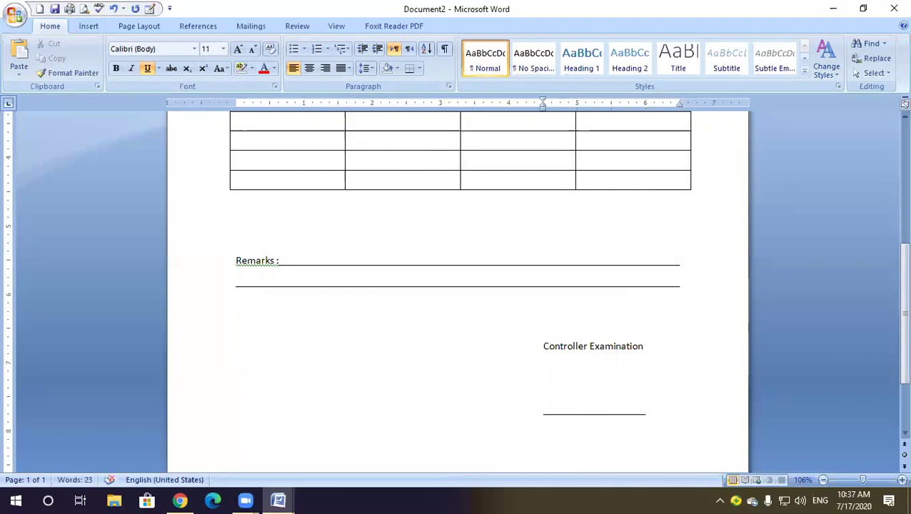
key(Tab)
scroll(583, 348, up, 10)
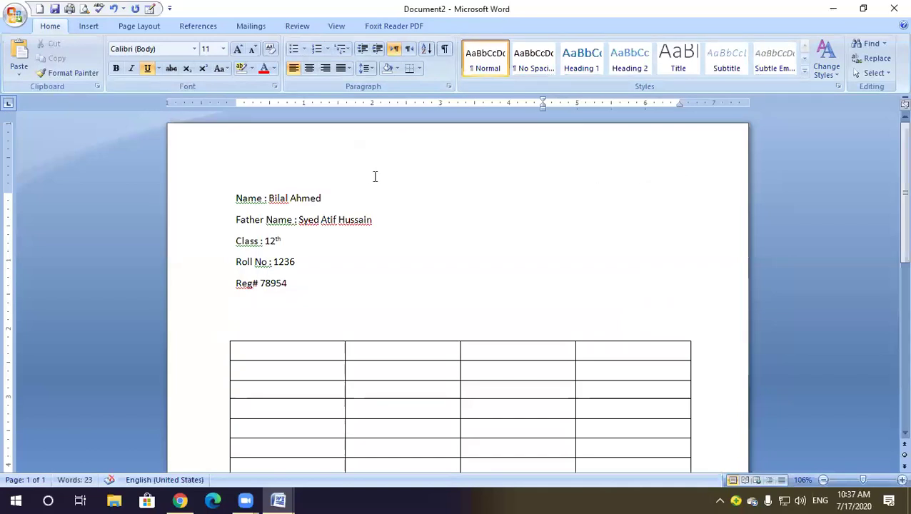
Insert an arched-style WordArt reading 'GOVT HIGH SCHOOL MANDRA'
click(90, 27)
click(597, 72)
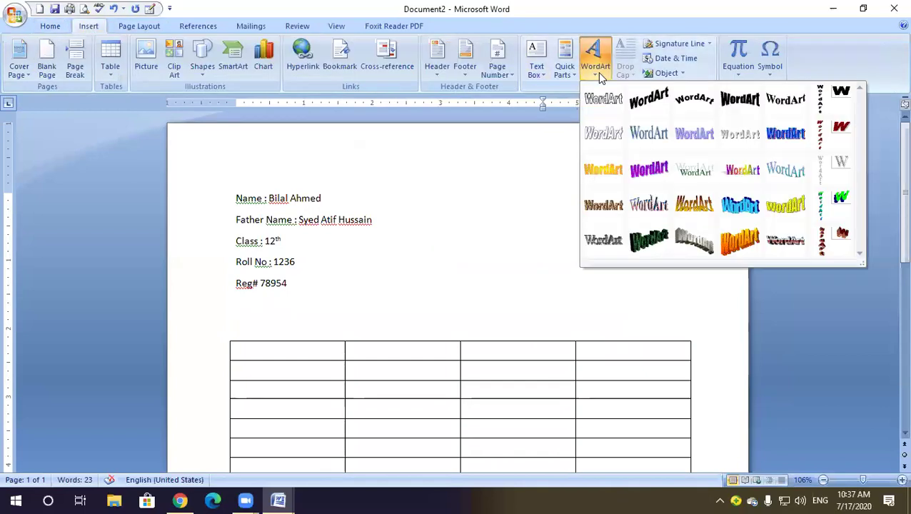
click(692, 105)
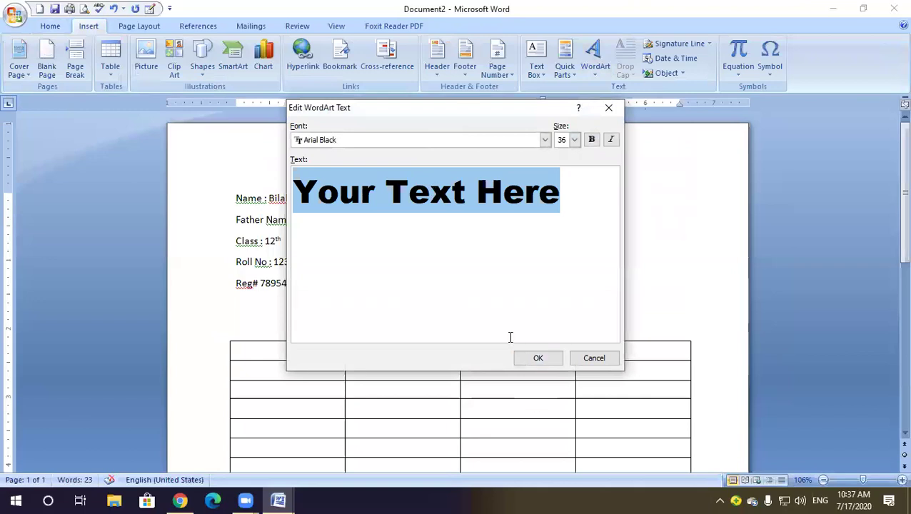
key(BackSpace)
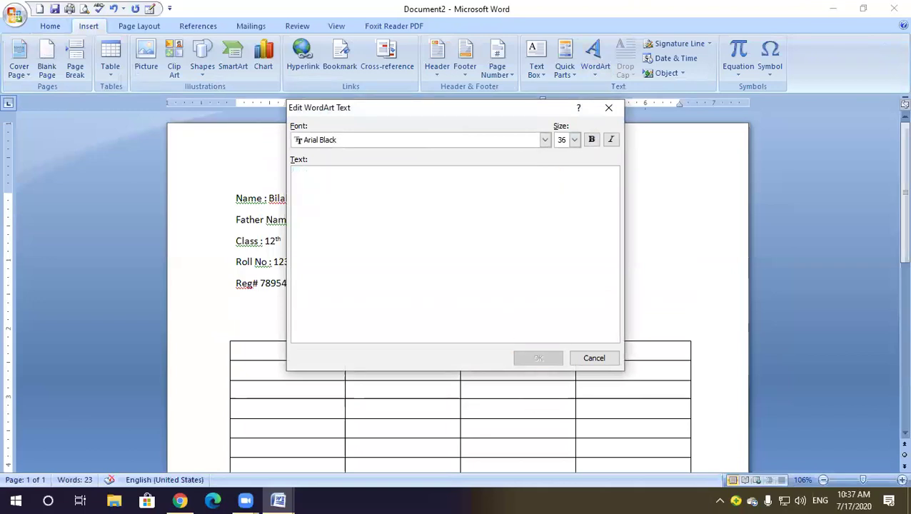
text(GO)
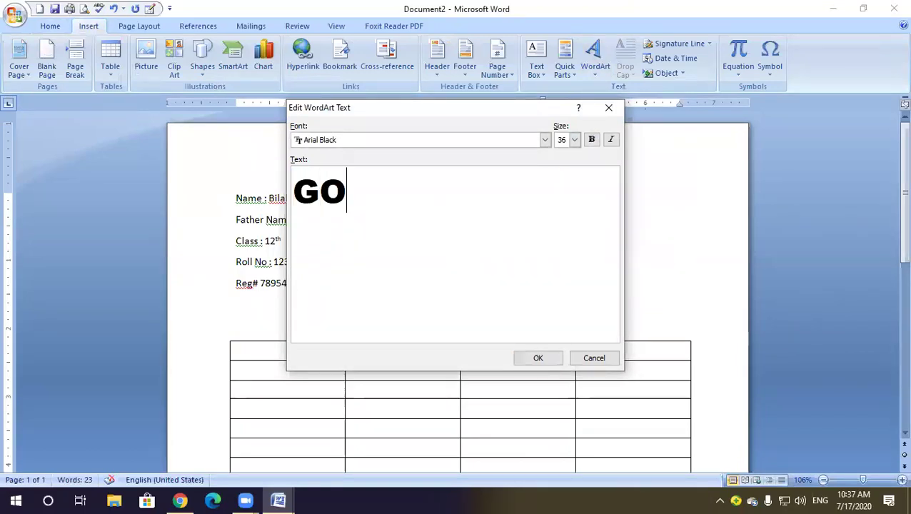
text(VT HIG)
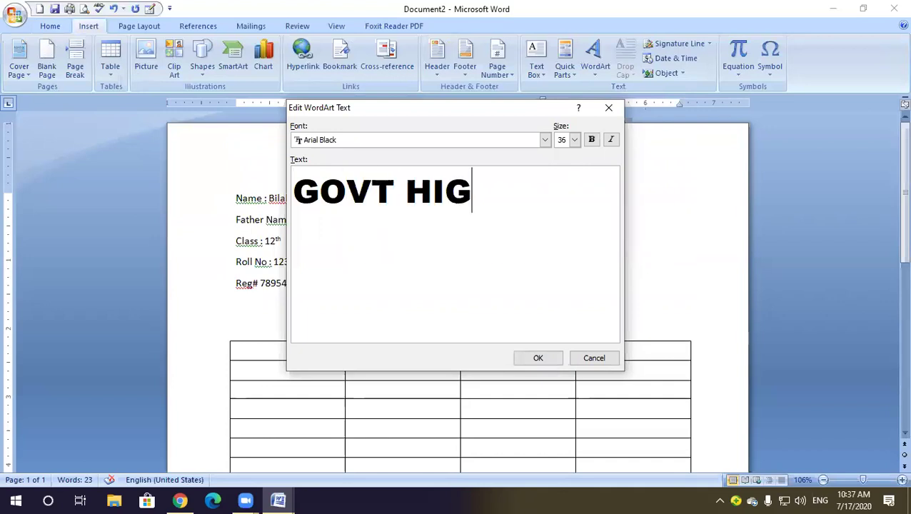
text(H SCH)
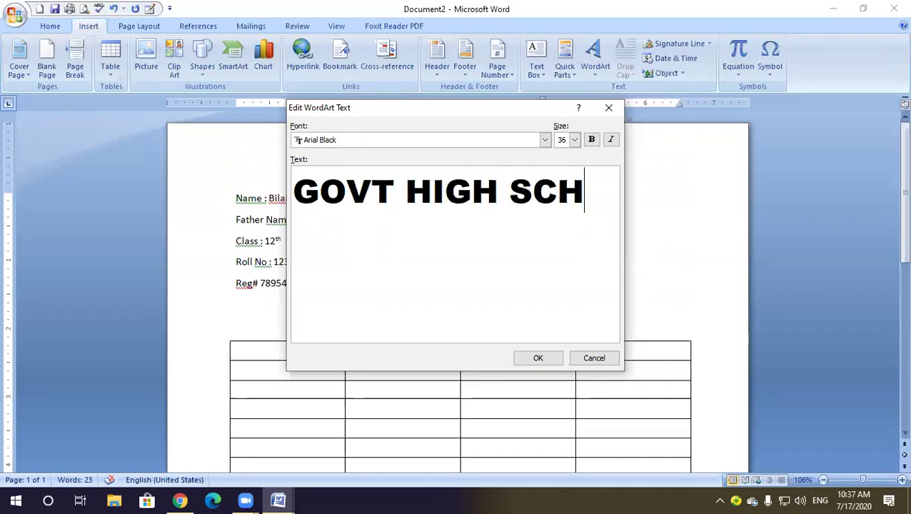
text(OOL MANDRA)
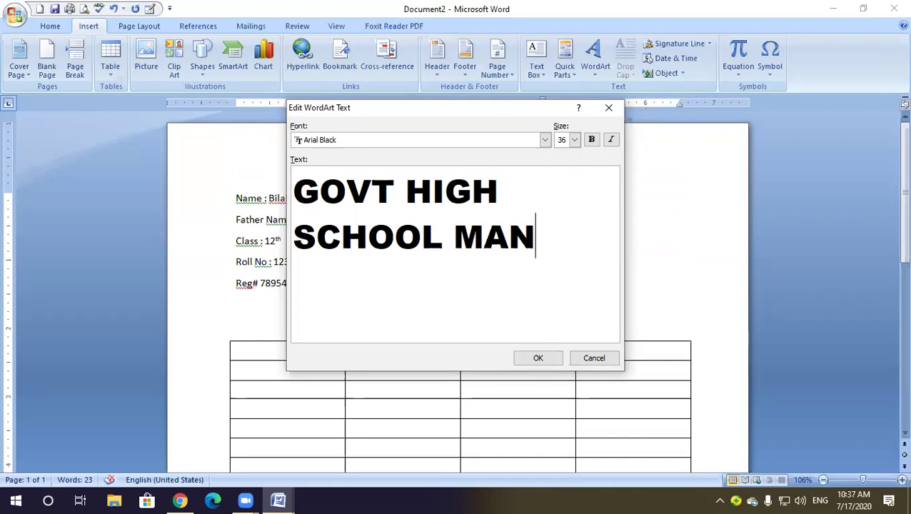
click(539, 357)
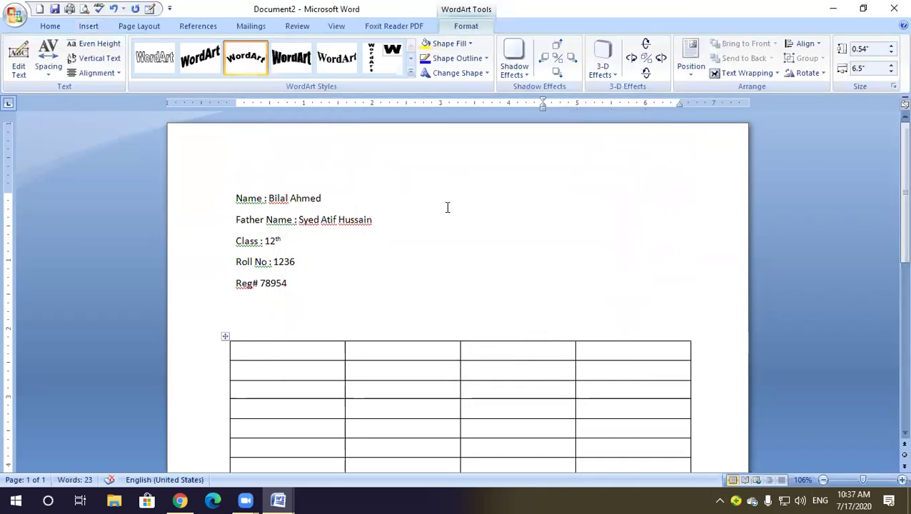
Insert the arched 'GOVT HIGH SCHOOL MANDRA' WordArt again at the end of the Name line
click(438, 175)
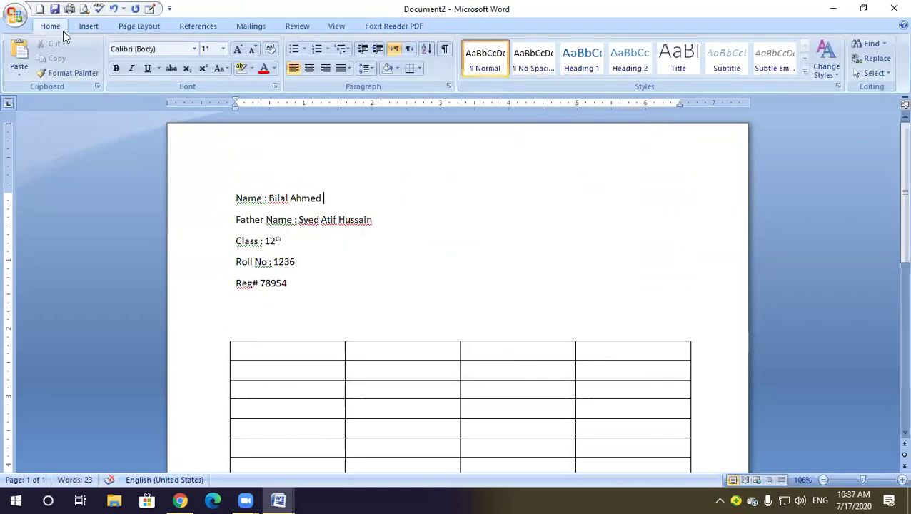
click(86, 27)
click(597, 63)
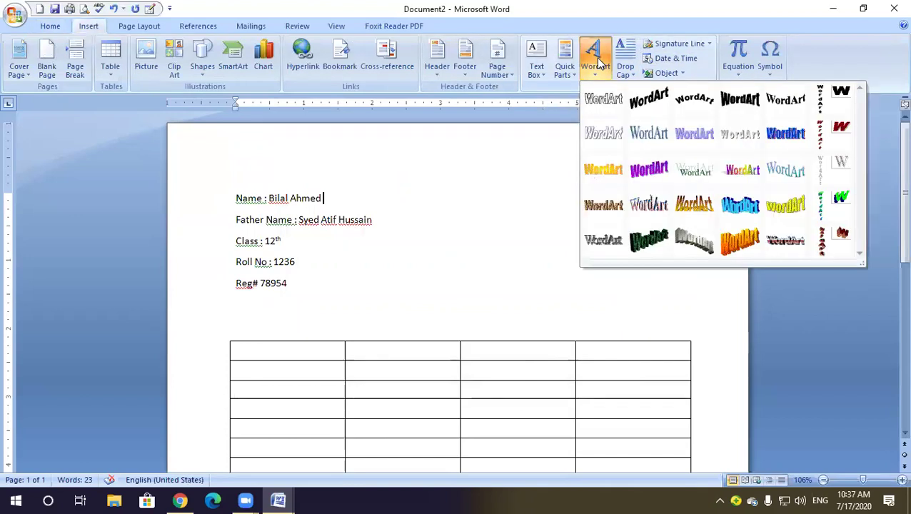
click(694, 99)
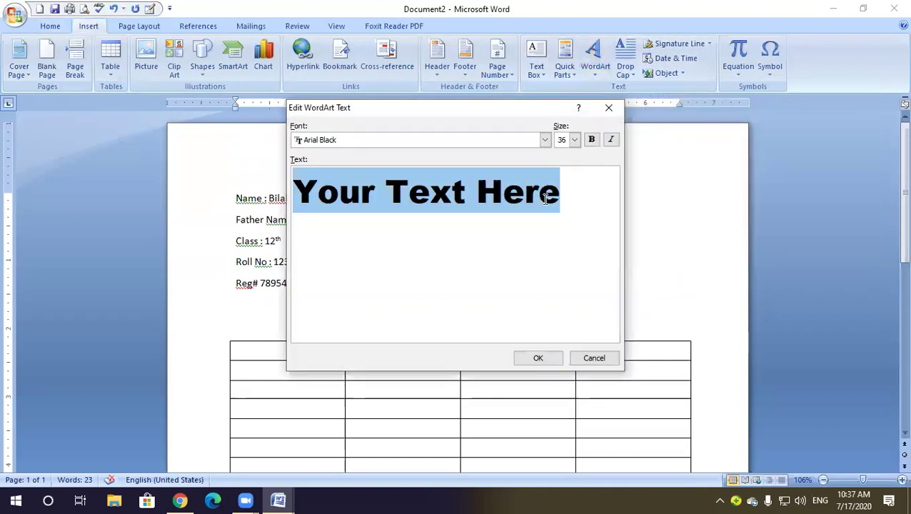
drag(545, 199, 315, 196)
click(378, 207)
drag(562, 195, 272, 199)
text(GO)
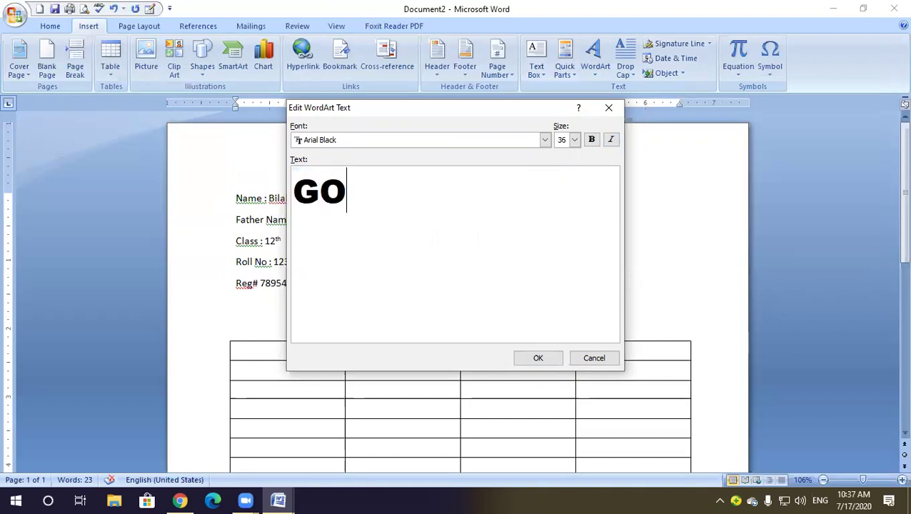
text(VT HISH)
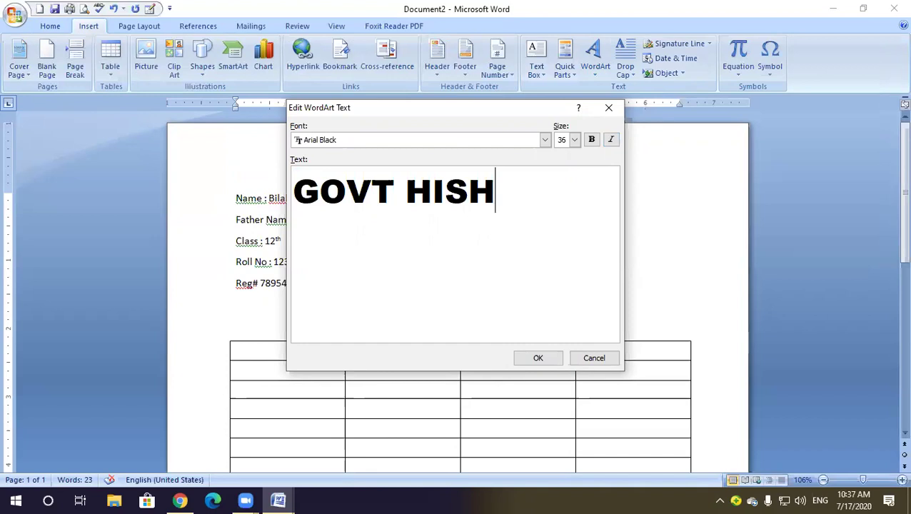
key(BackSpace)
key(BackSpace)
text(GH )
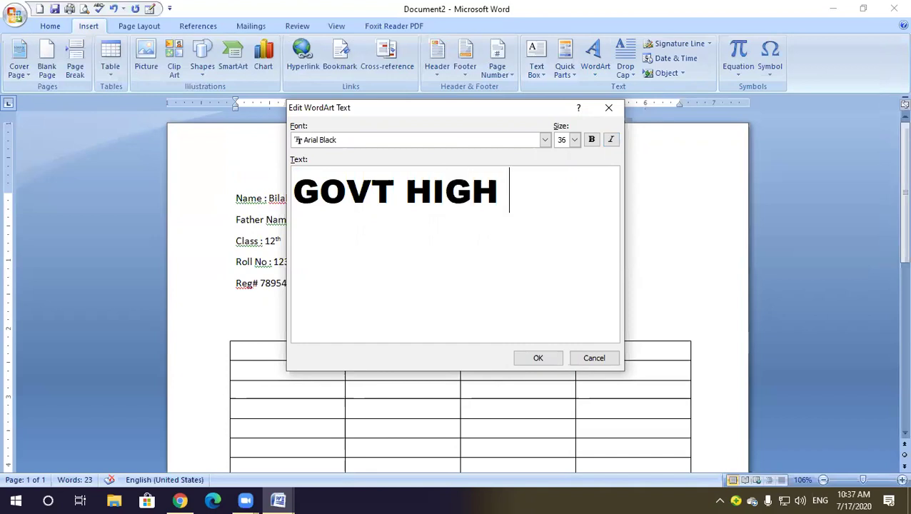
text(SCHOOL )
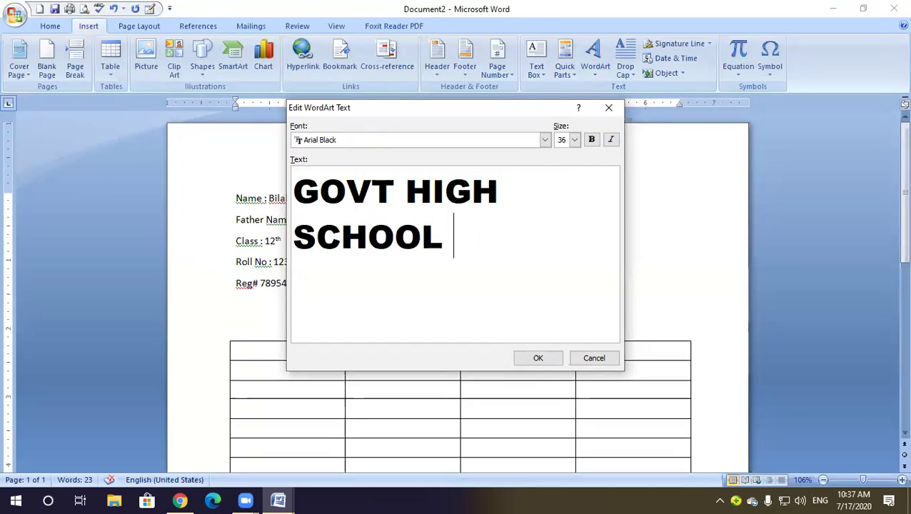
text(MANDRA)
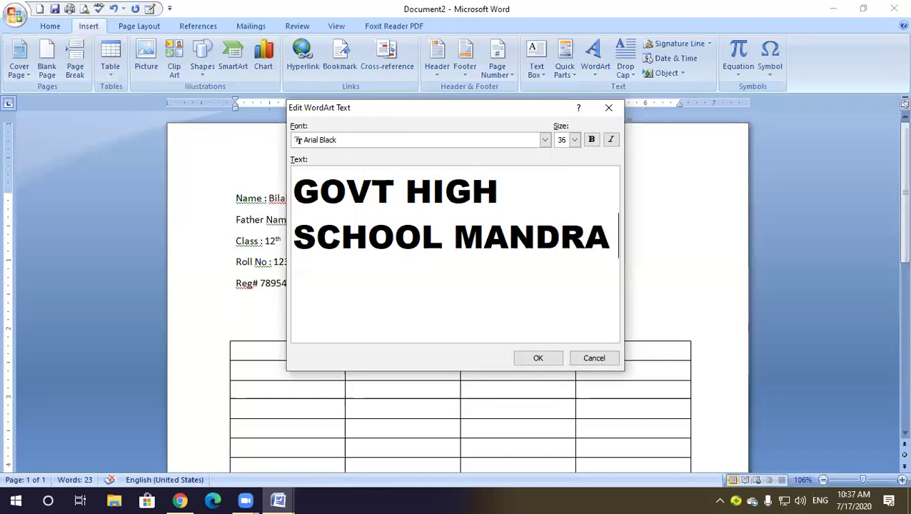
click(538, 360)
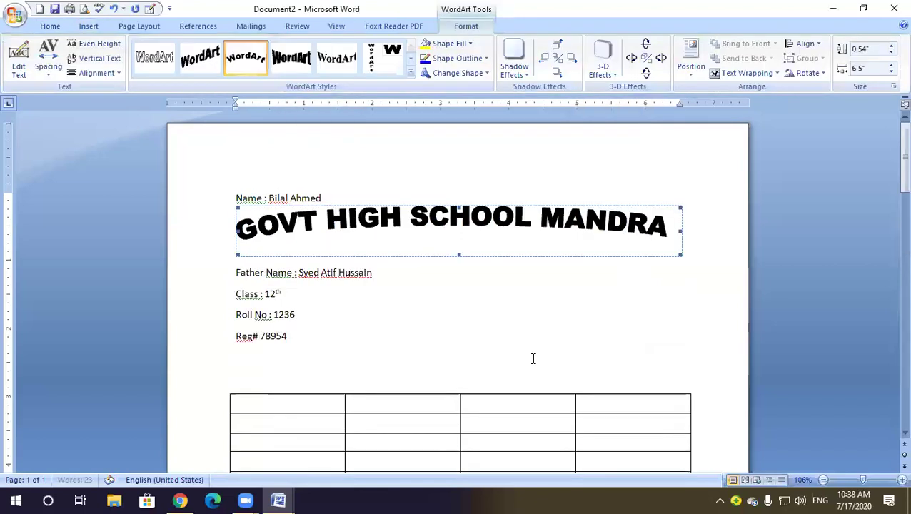
Apply a top-of-page wrapping position to the WordArt and move it above the Name line
click(448, 177)
click(448, 218)
click(691, 63)
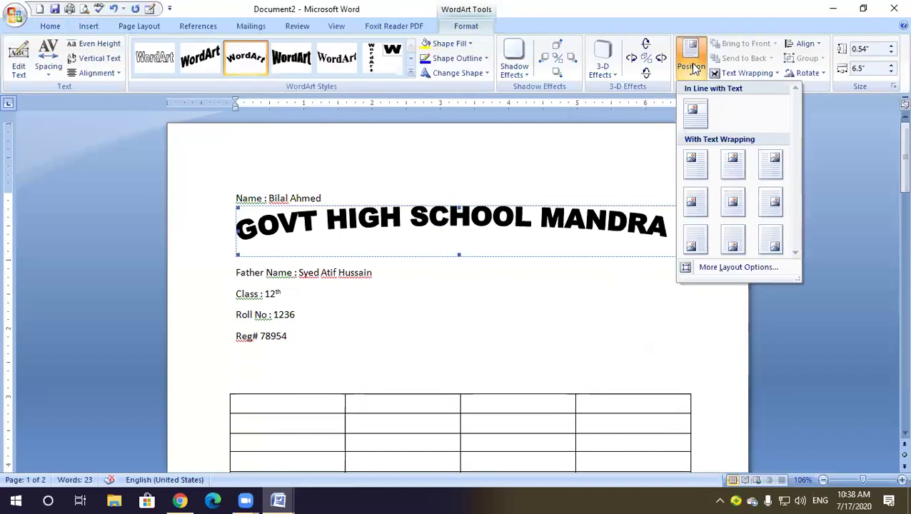
click(734, 163)
drag(481, 199, 493, 177)
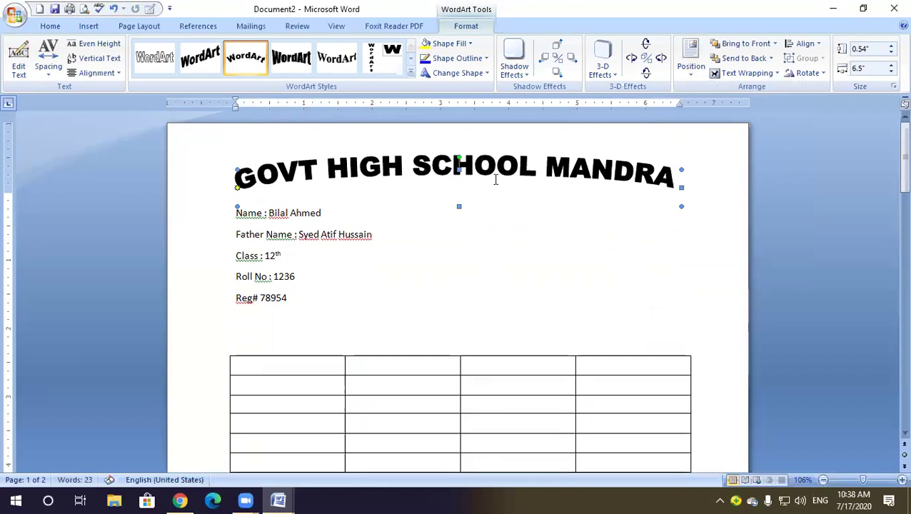
Narrow the WordArt from both sides and centre it higher above the student details
click(618, 176)
drag(681, 206, 643, 206)
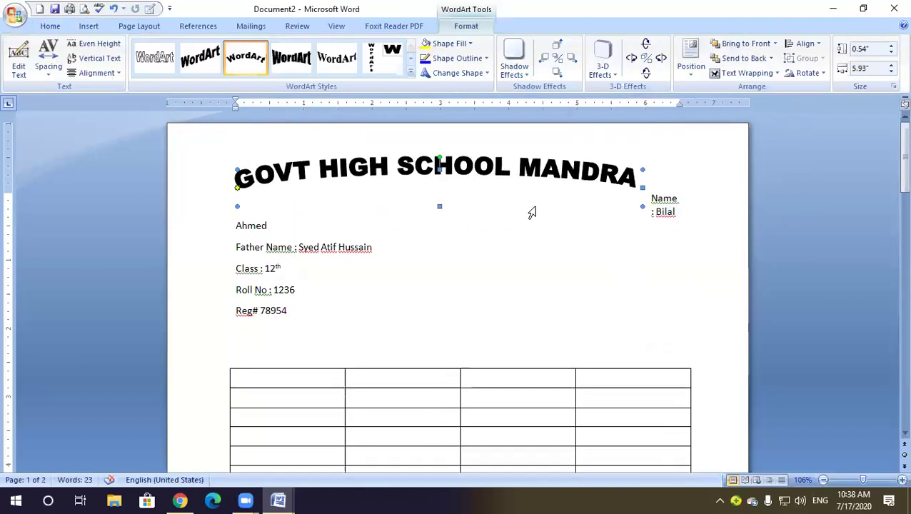
drag(237, 207, 272, 207)
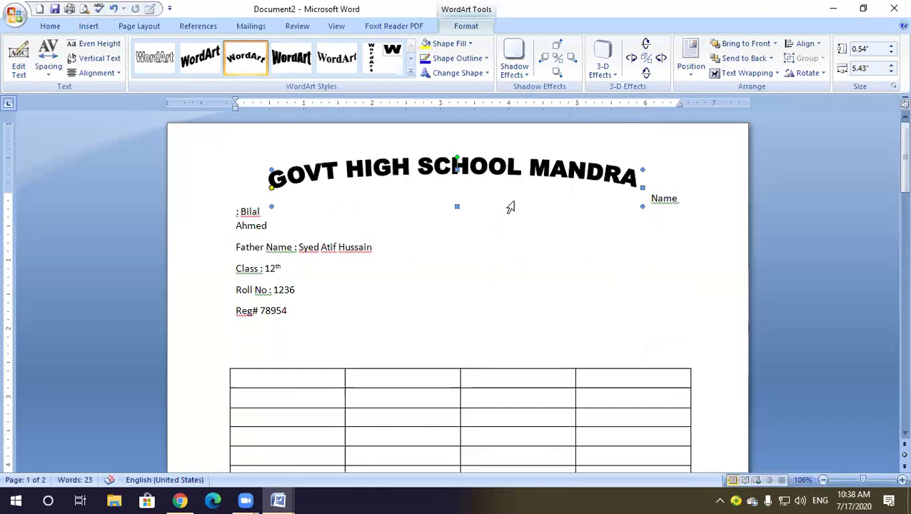
click(484, 183)
drag(464, 163, 477, 152)
click(513, 193)
click(623, 221)
scroll(584, 197, down, 3)
scroll(584, 197, up, 3)
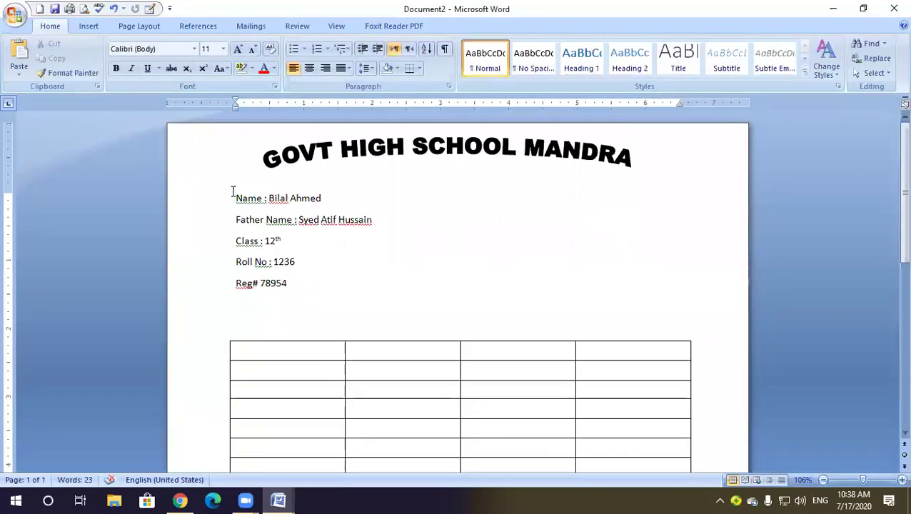
Add empty lines between the WordArt title and the Name line, then start a new document
key(Return)
key(Return)
key(Return)
key(Return)
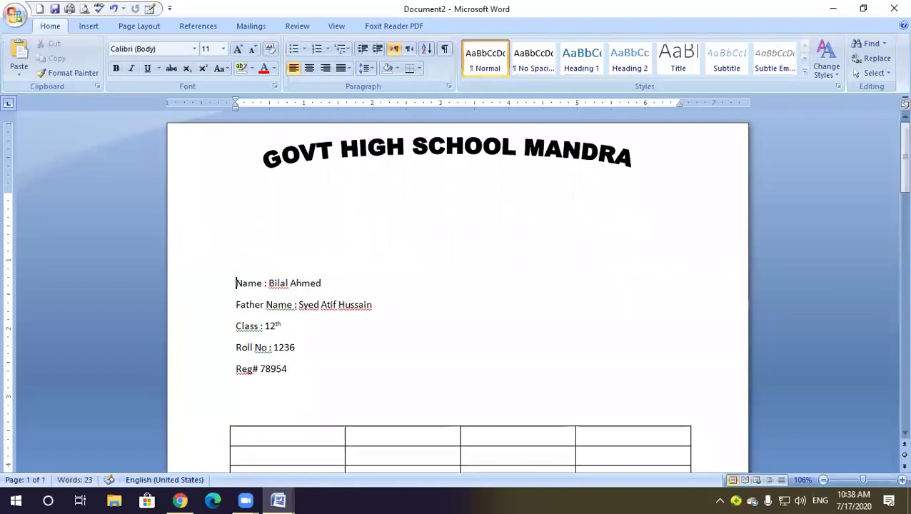
click(364, 203)
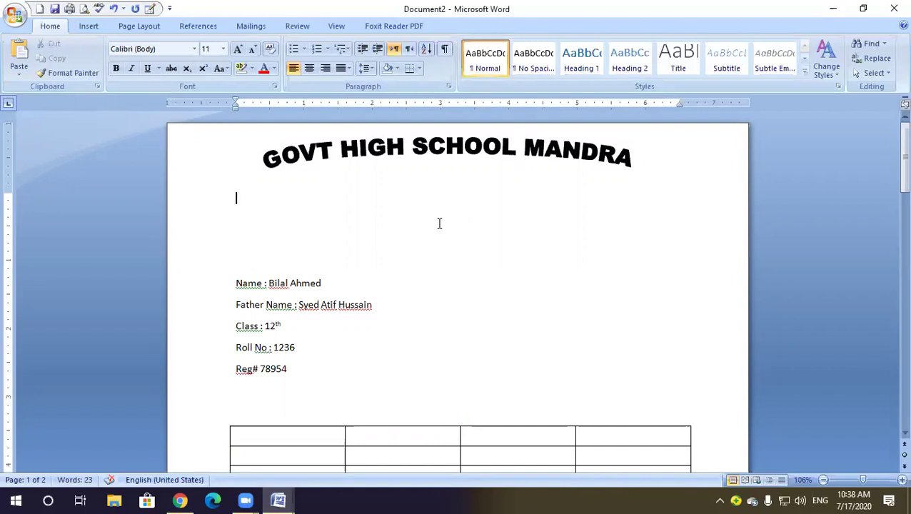
scroll(439, 224, down, 10)
scroll(439, 223, up, 4)
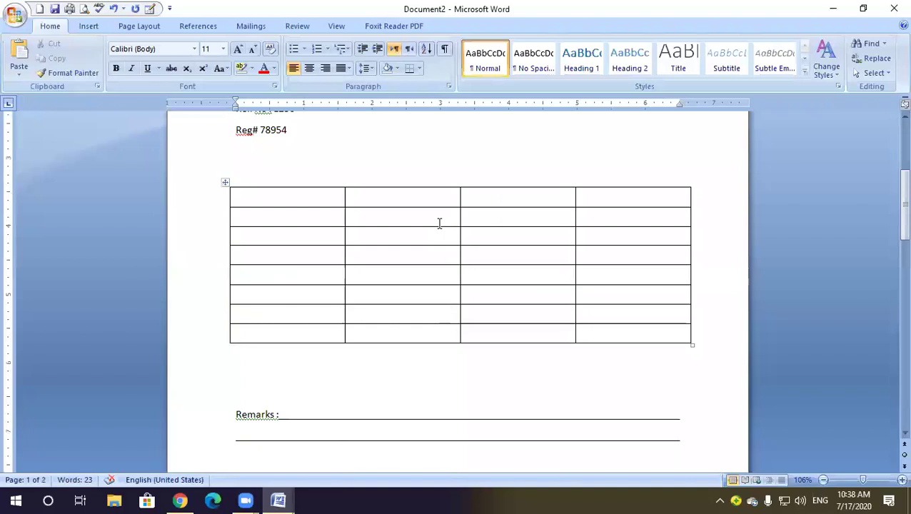
scroll(432, 222, up, 6)
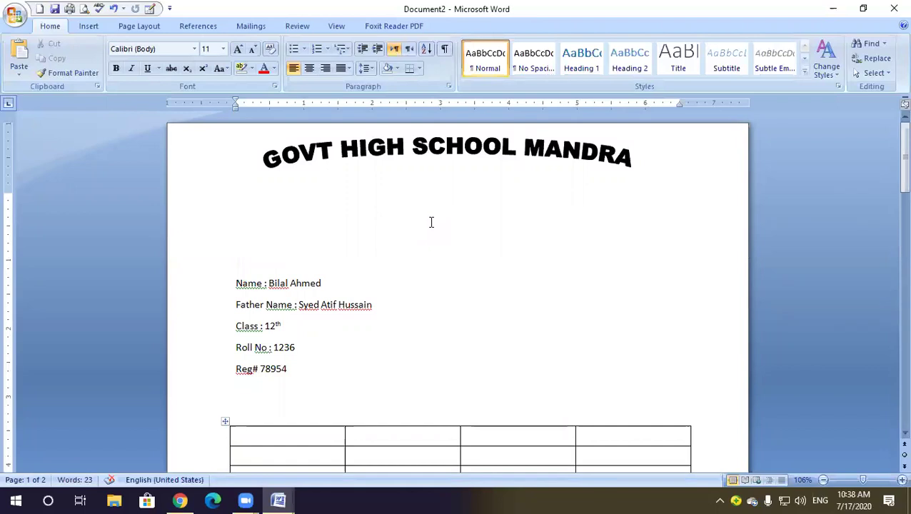
key(ctrl+n)
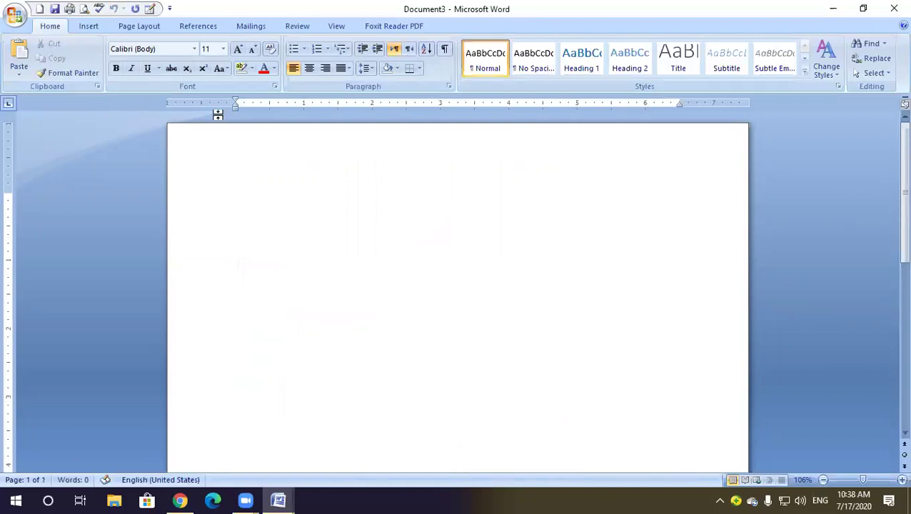
Draw a text box spanning nearly the whole page, about 10.92" by 8.45"
click(88, 26)
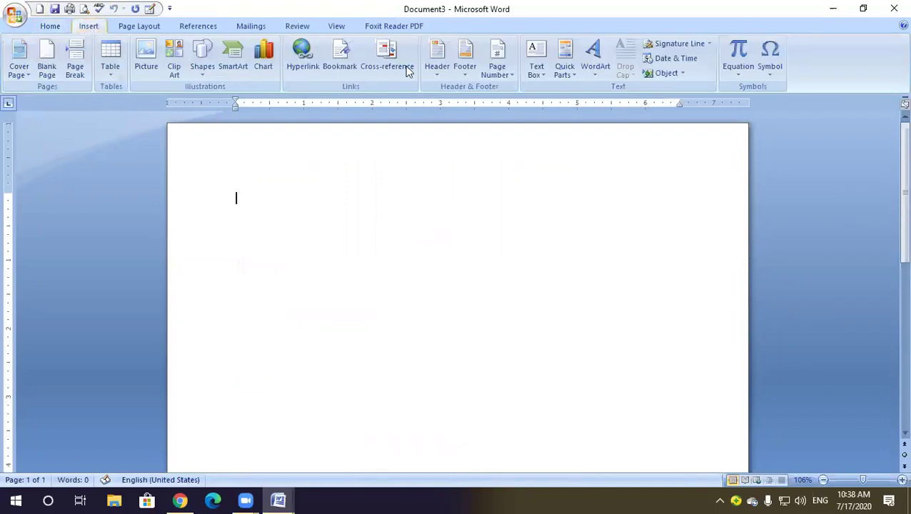
click(541, 71)
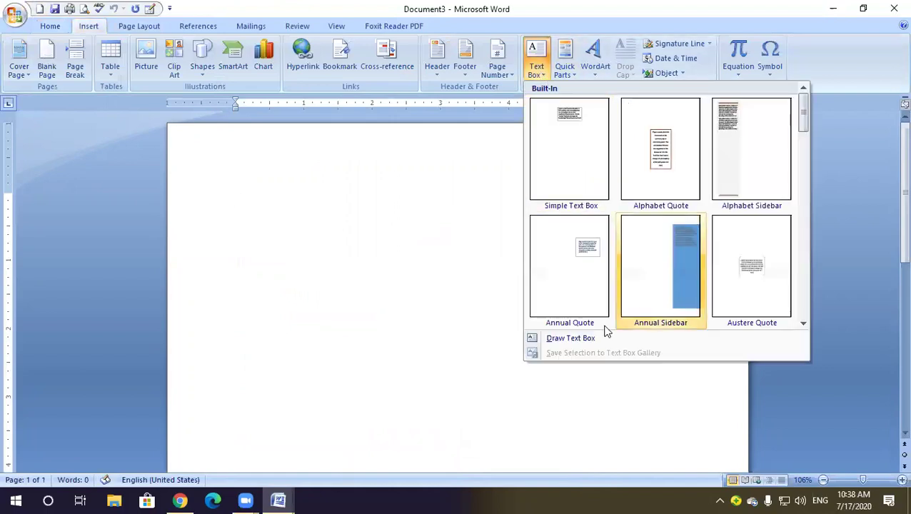
click(571, 338)
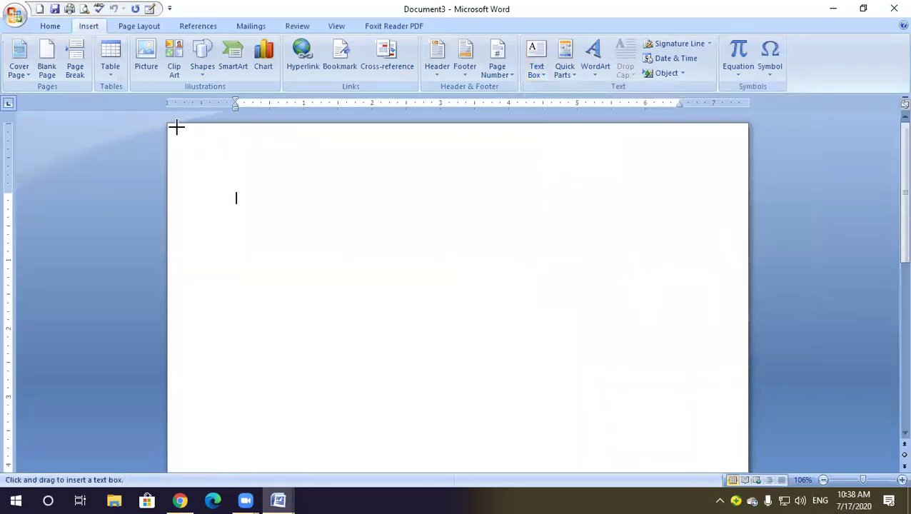
drag(169, 126, 744, 455)
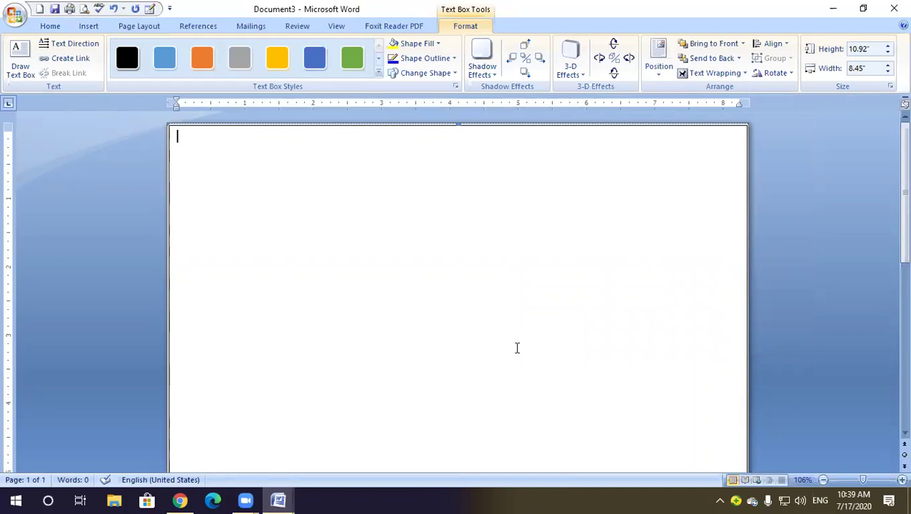
Type 'Govt High School Mandra' in the text box, copy that line, and open a new document
mouse_move(280, 500)
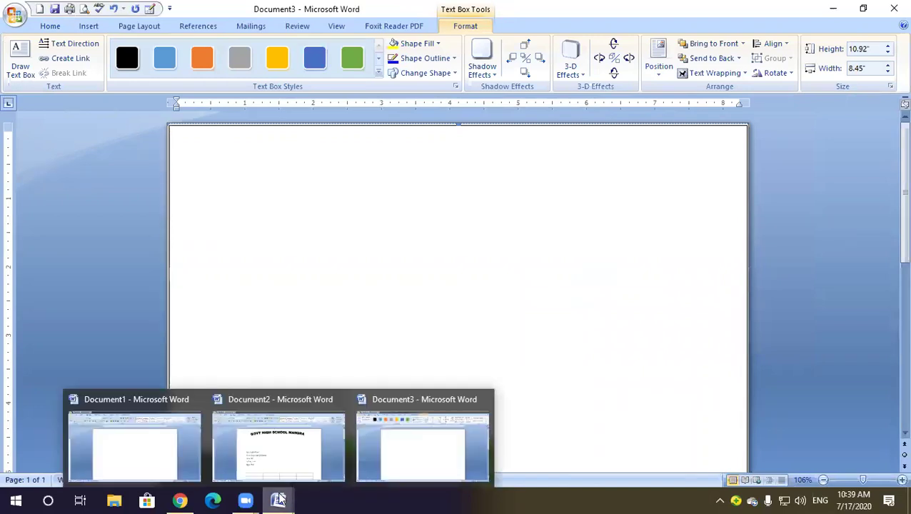
text(Govt )
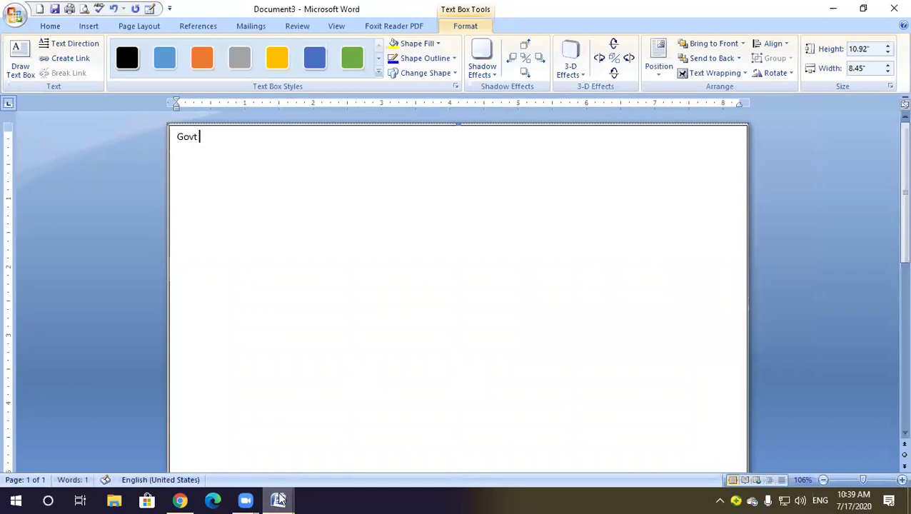
text(High School Mandra)
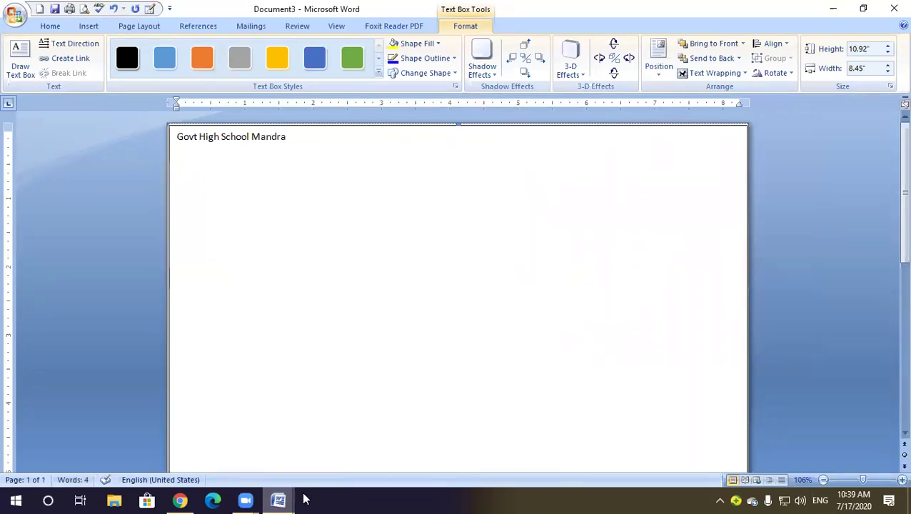
drag(287, 136, 195, 137)
click(246, 153)
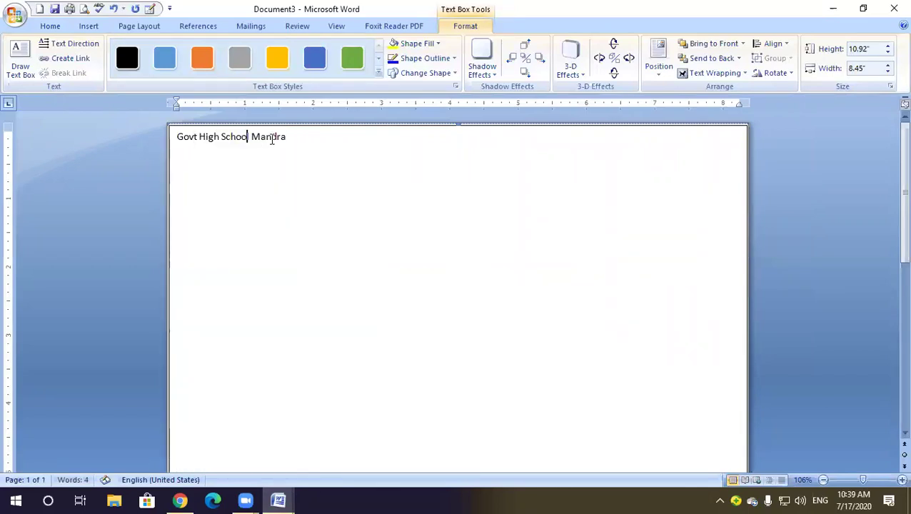
drag(287, 137, 159, 142)
key(ctrl+c)
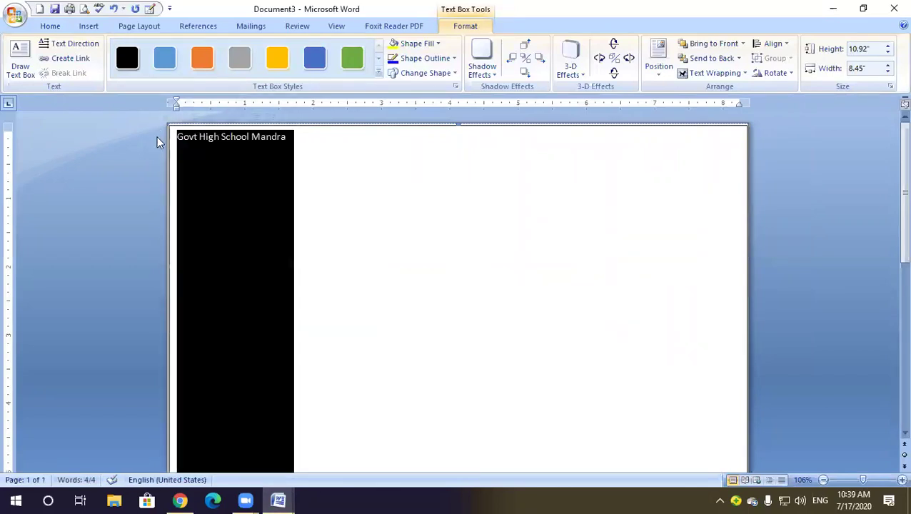
key(ctrl+n)
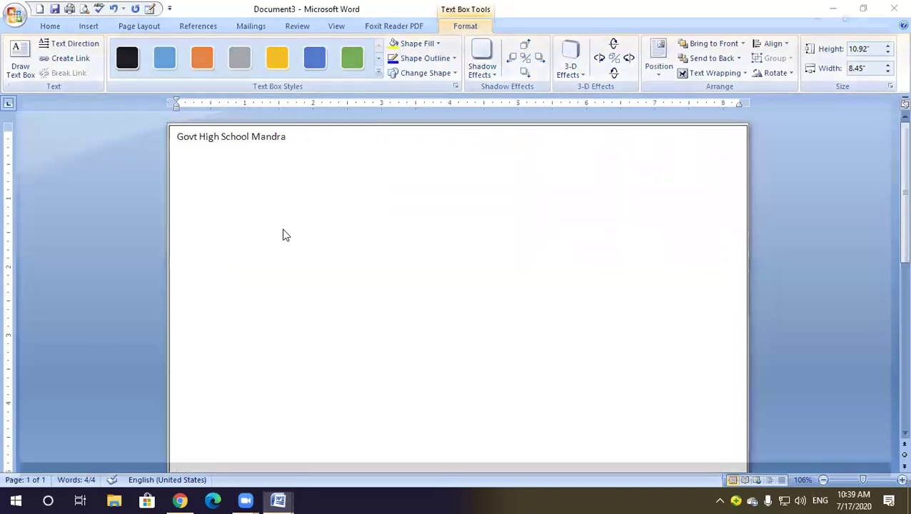
Paste the 'Govt High School Mandra' line repeatedly onto several lines
key(ctrl+v)
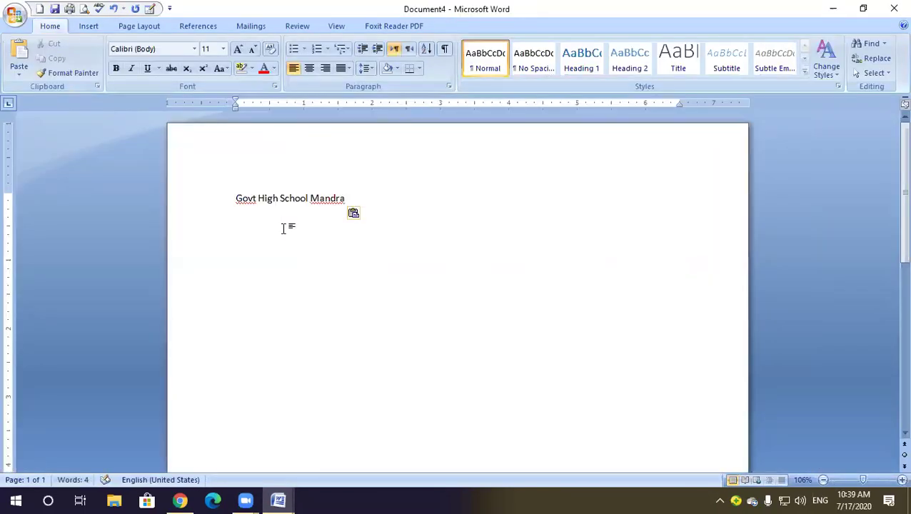
drag(344, 198, 246, 202)
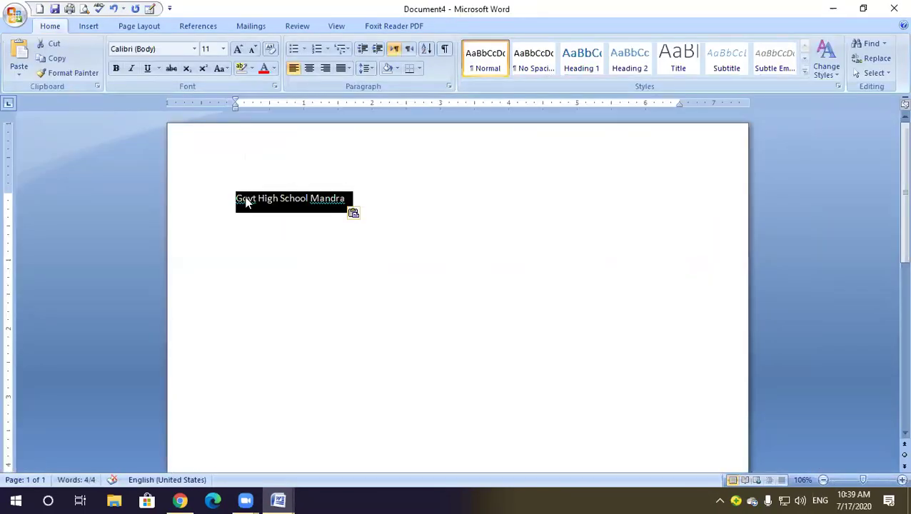
click(353, 199)
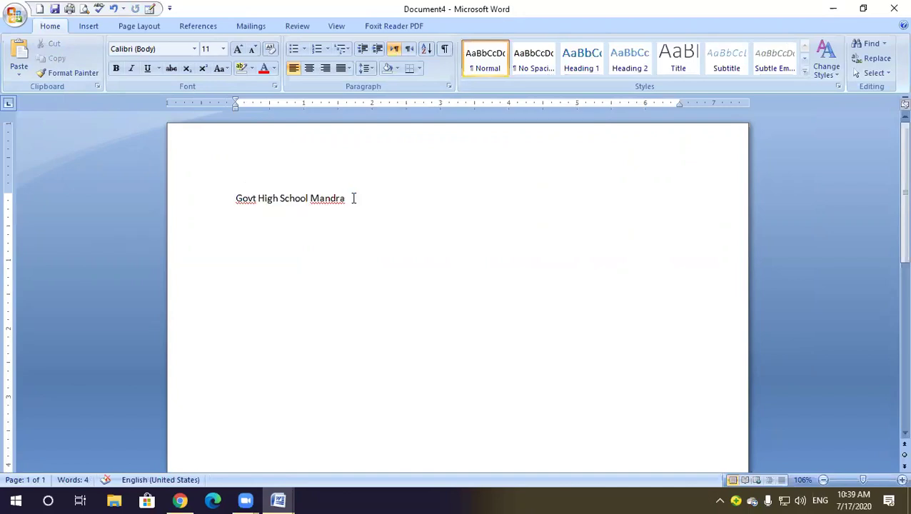
key(ctrl+v)
key(Return)
key(ctrl+v)
key(Return)
key(ctrl+v)
key(Return)
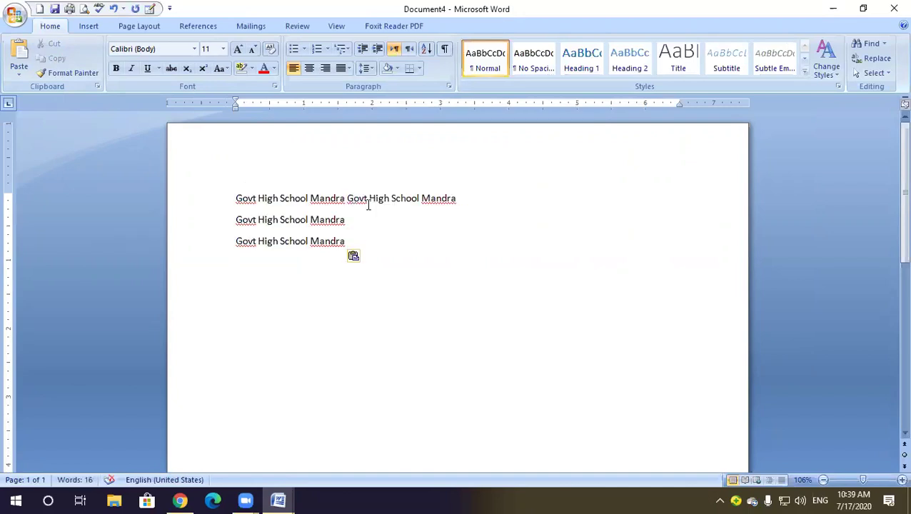
key(ctrl+z)
key(ctrl+z)
key(ctrl+z)
key(ctrl+z)
key(ctrl+z)
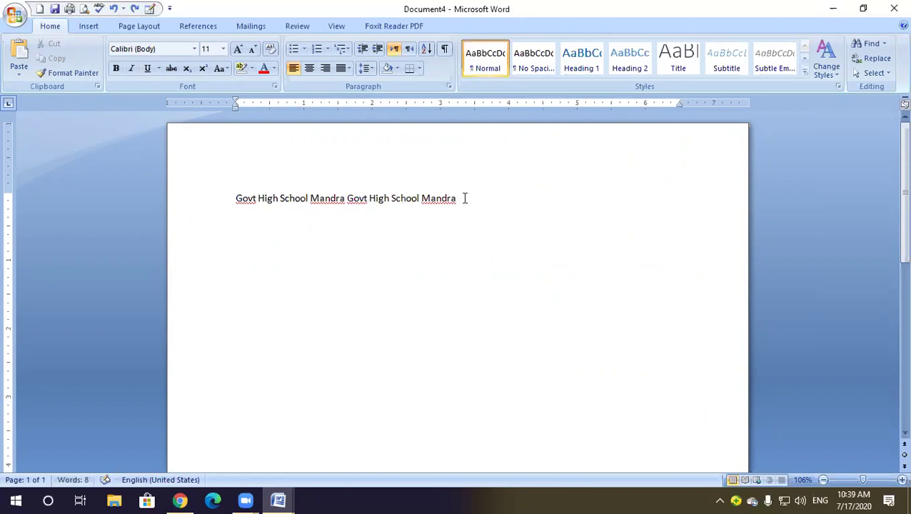
key(ctrl+v)
key(Return)
key(ctrl+a)
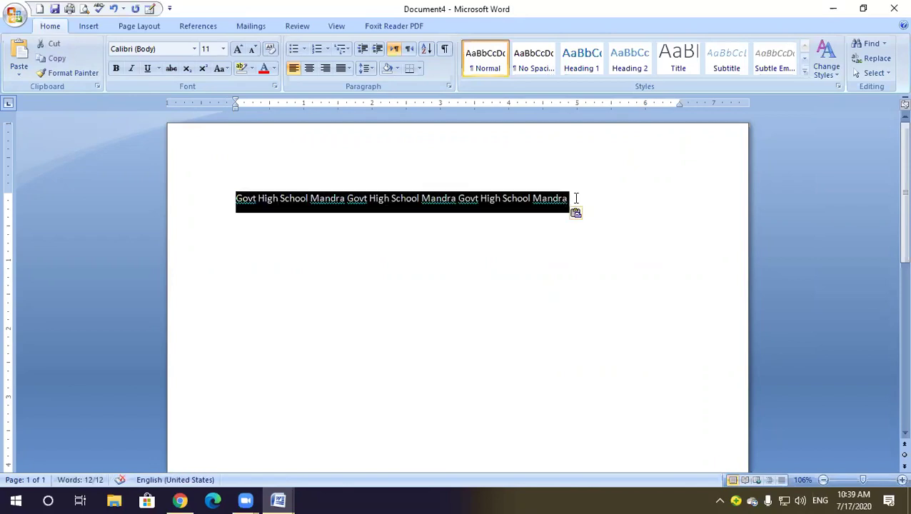
click(576, 198)
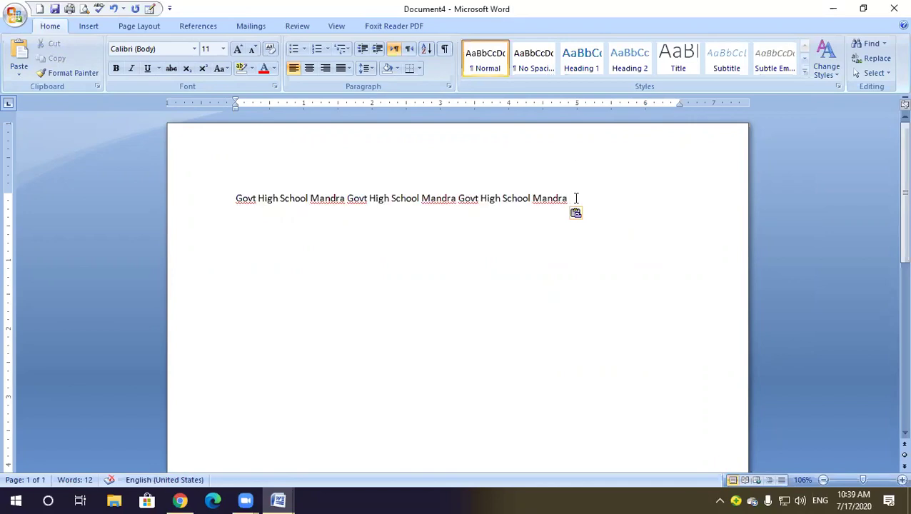
key(ctrl+v)
key(Return)
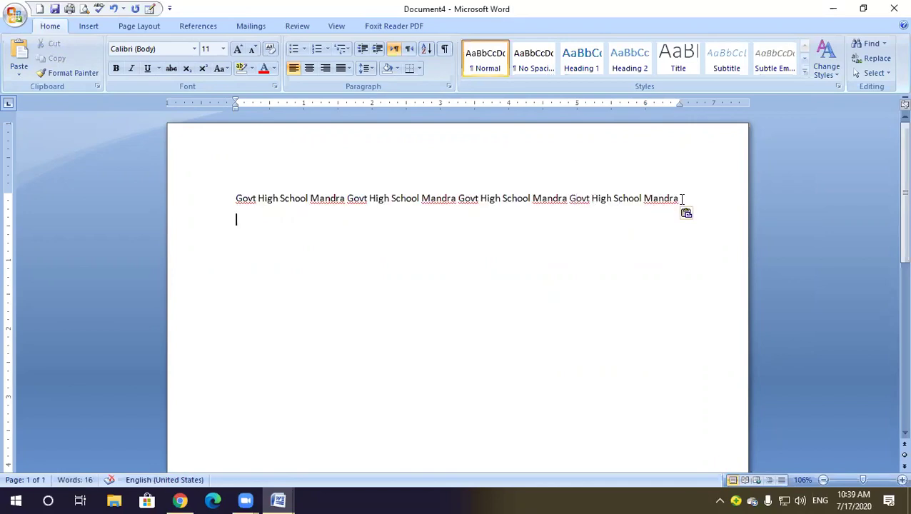
key(ctrl+v)
key(Return)
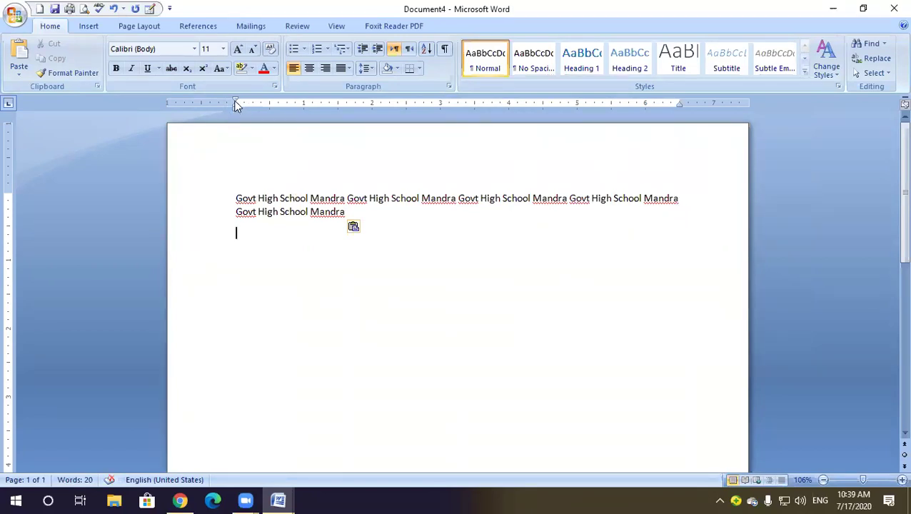
Widen the margins and paste more copies of the line into the text box
drag(235, 103, 154, 100)
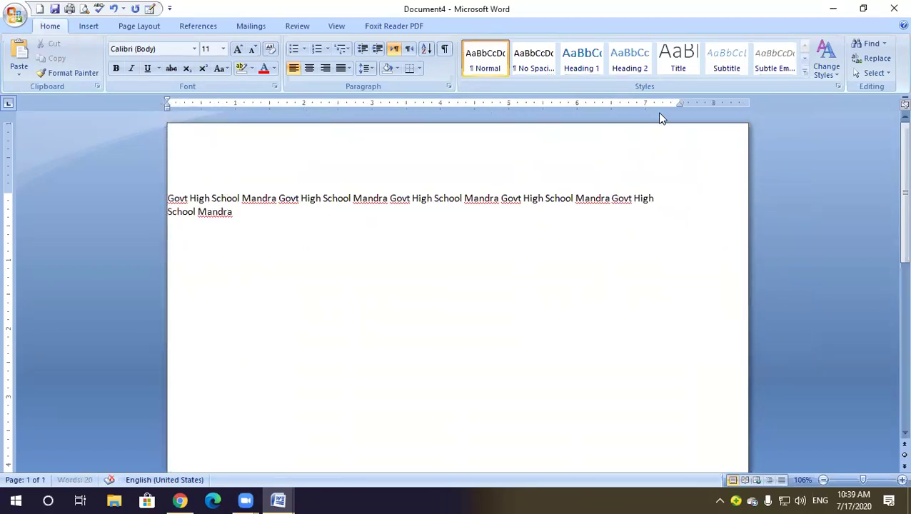
drag(679, 102, 739, 102)
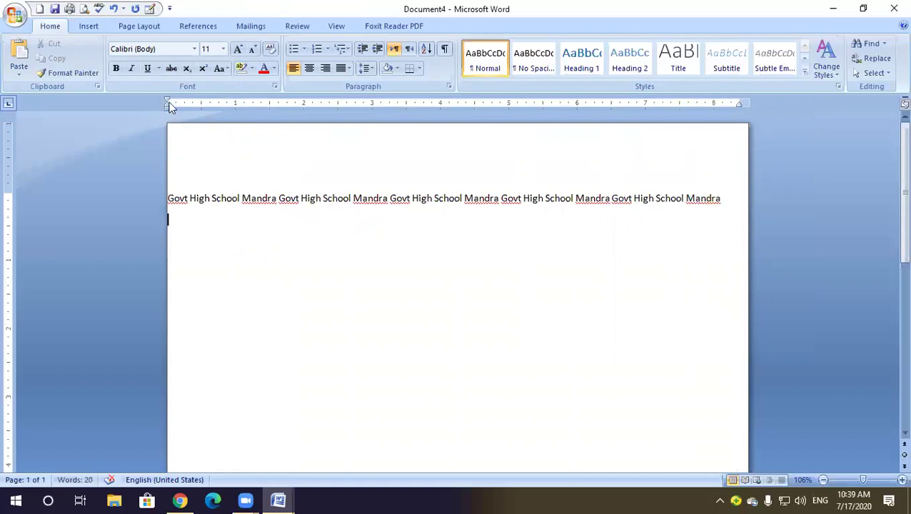
drag(169, 198, 708, 211)
key(ctrl+c)
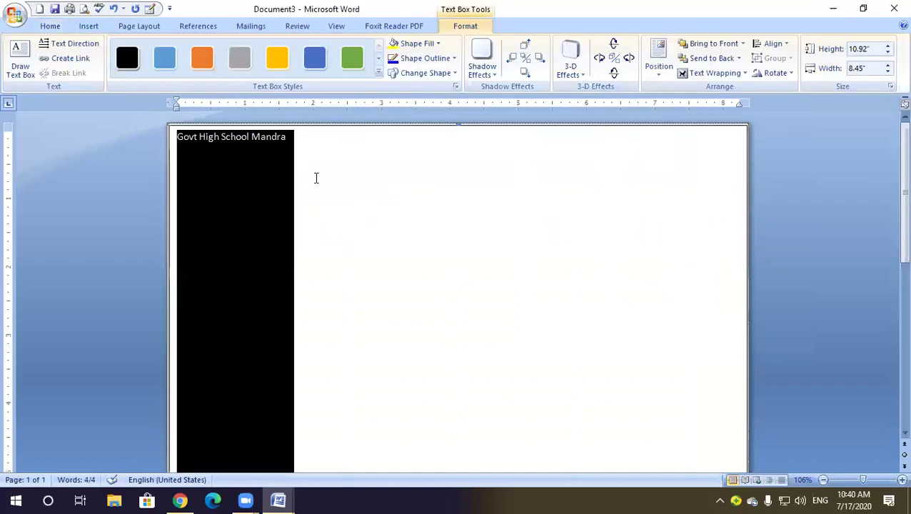
click(299, 142)
drag(299, 141, 175, 142)
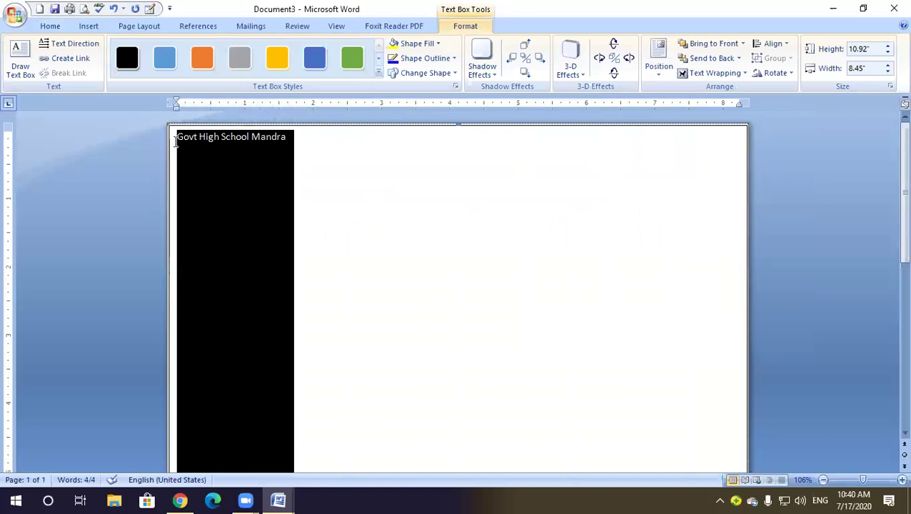
key(ctrl+v)
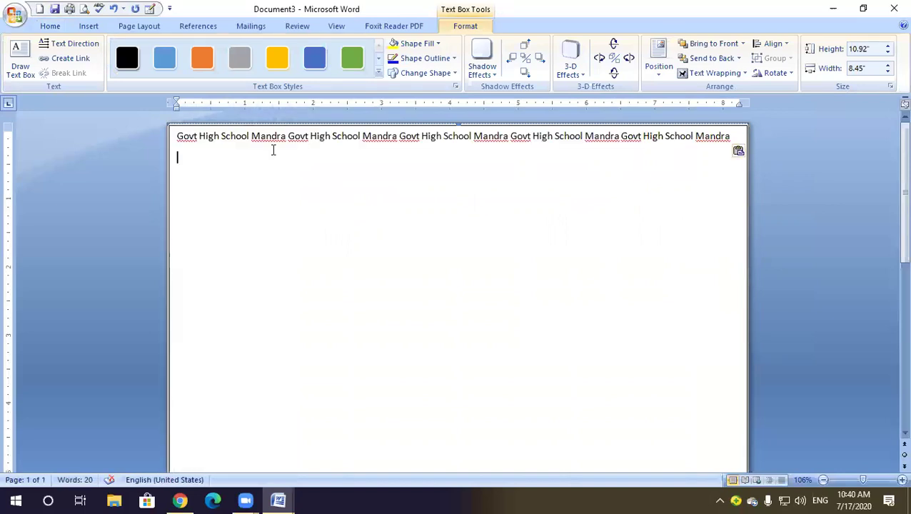
key(ctrl+v)
key(ctrl+v)
key(ctrl+v)
key(ctrl+v)
key(ctrl+v)
key(ctrl+v)
key(ctrl+v)
key(ctrl+v)
key(ctrl+v)
key(ctrl+v)
key(ctrl+v)
key(ctrl+v)
key(ctrl+v)
key(ctrl+v)
key(ctrl+v)
key(ctrl+v)
key(ctrl+v)
key(ctrl+v)
key(ctrl+v)
key(ctrl+v)
key(ctrl+v)
key(ctrl+v)
key(ctrl+v)
key(ctrl+v)
key(ctrl+v)
key(ctrl+v)
key(ctrl+v)
key(ctrl+v)
key(ctrl+v)
key(ctrl+v)
key(ctrl+v)
key(ctrl+v)
key(ctrl+v)
key(ctrl+v)
key(ctrl+v)
key(ctrl+v)
key(ctrl+v)
key(ctrl+v)
key(ctrl+v)
key(ctrl+v)
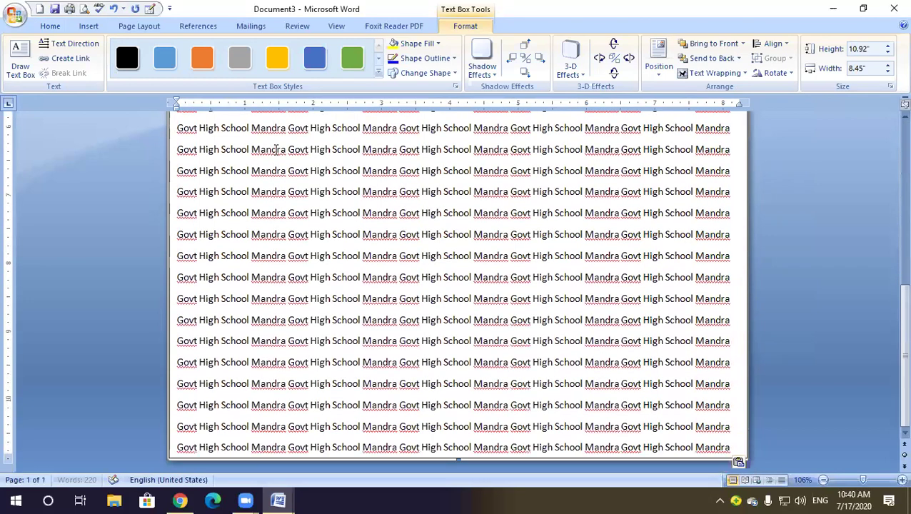
Justify all the repeated text and select the text box as a shape
key(ctrl+a)
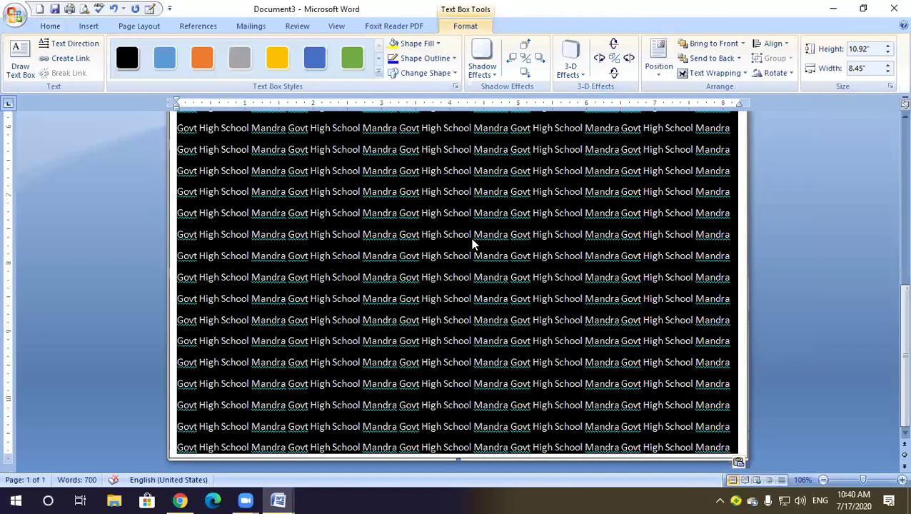
key(ctrl+j)
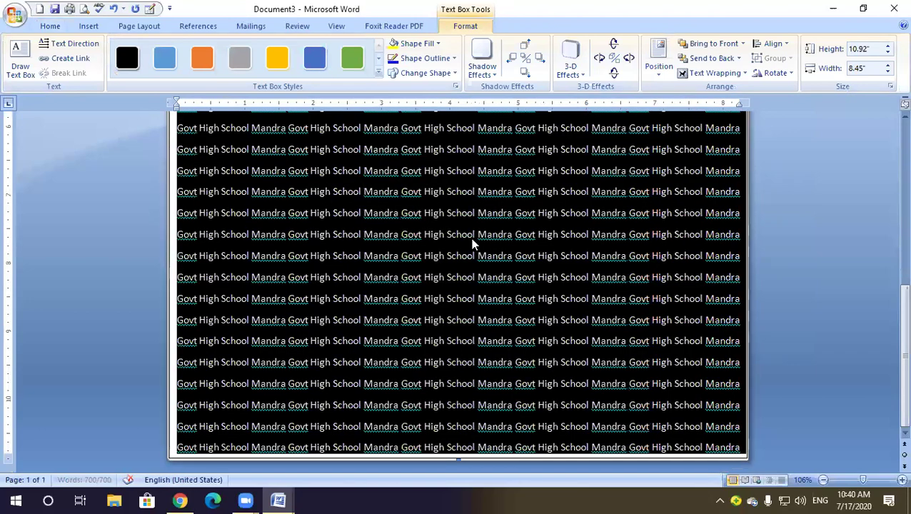
scroll(499, 247, up, 2)
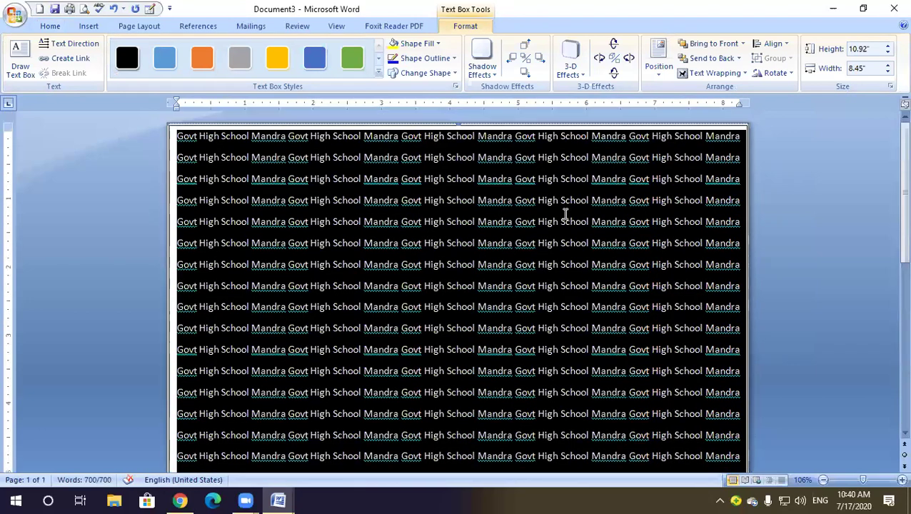
click(585, 213)
click(236, 126)
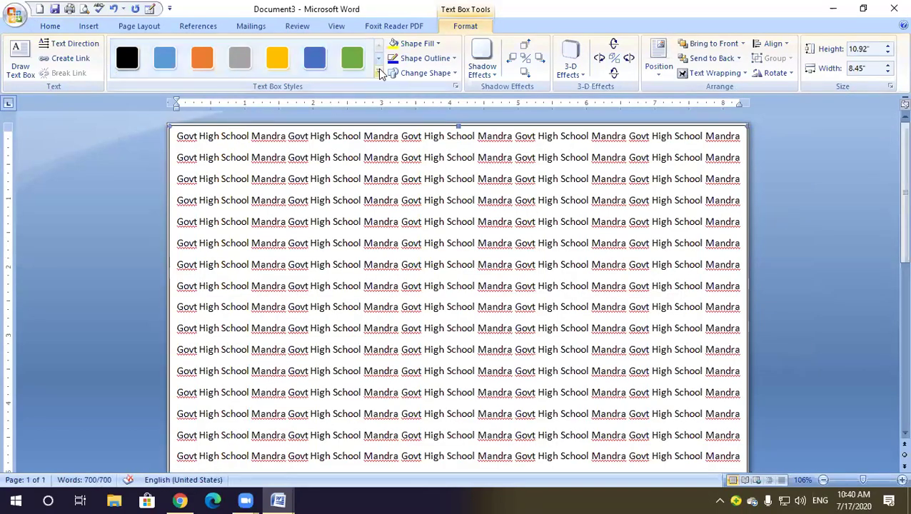
Apply a light yellow gradient style to the text box and give its text a pale font colour
click(379, 72)
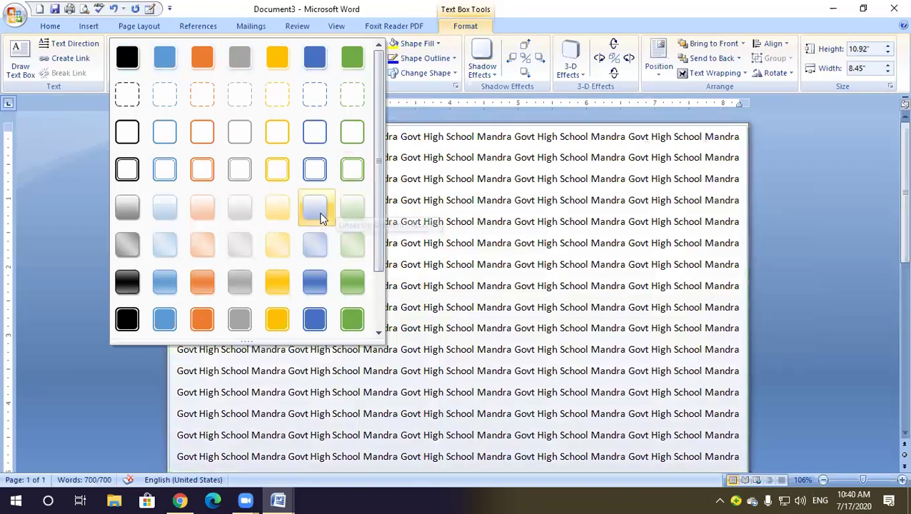
click(279, 211)
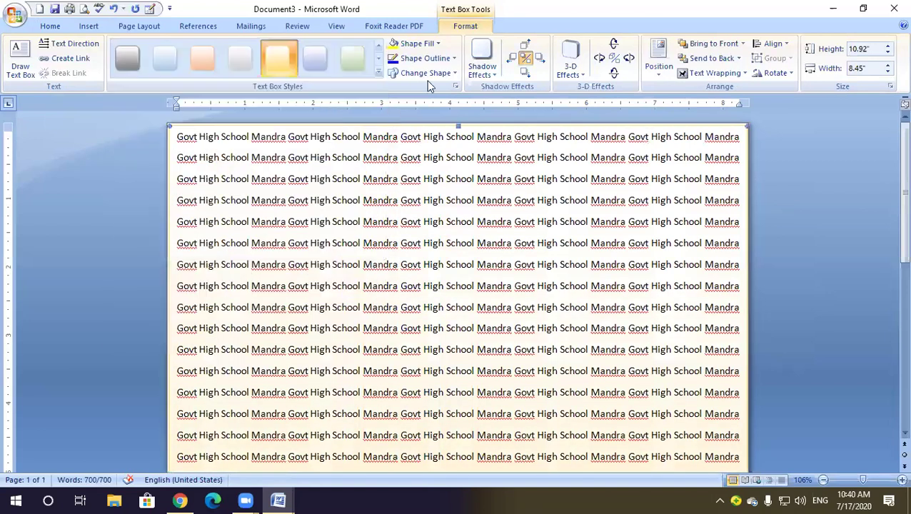
click(50, 26)
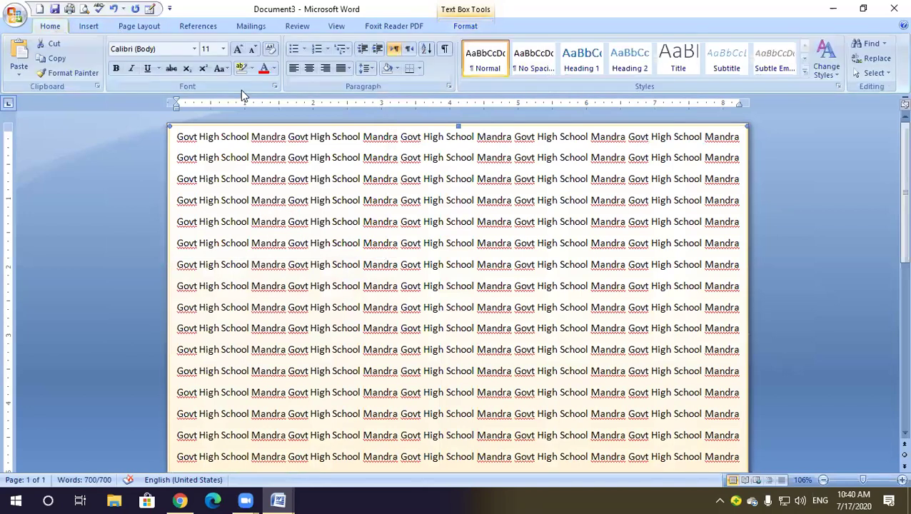
click(275, 69)
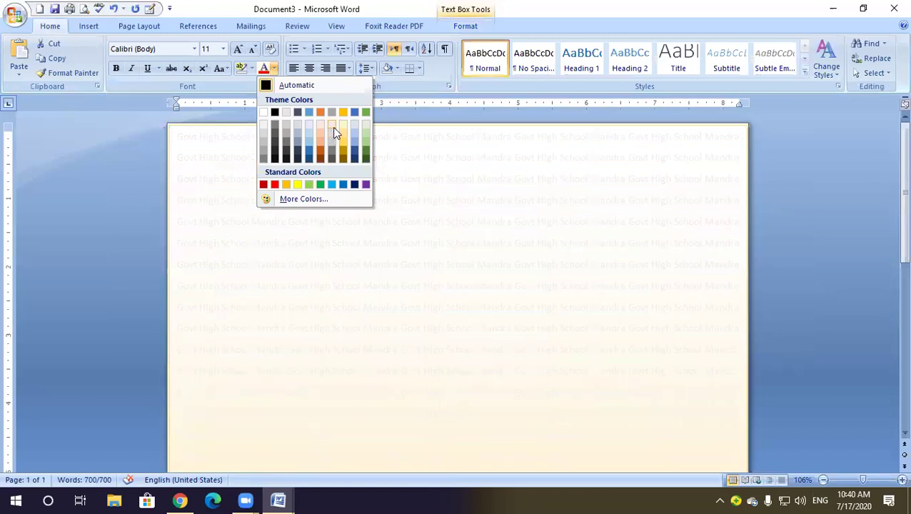
click(335, 135)
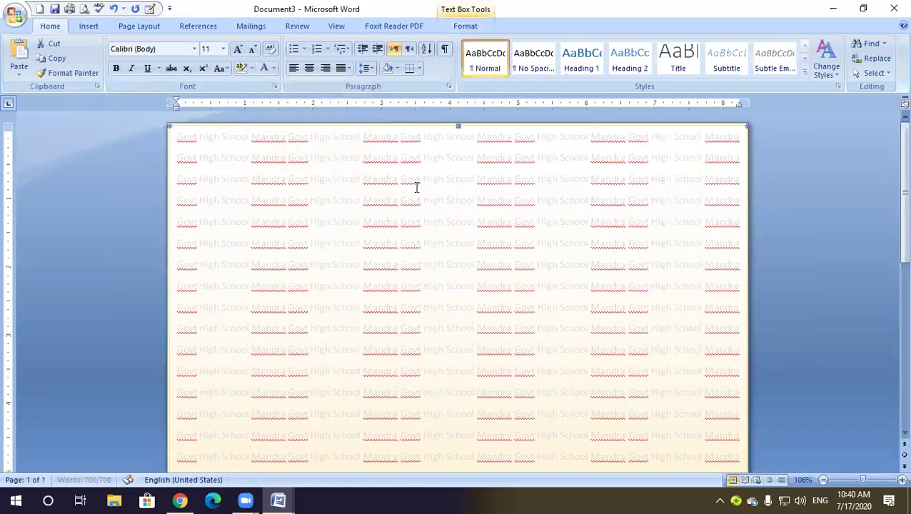
right_click(382, 139)
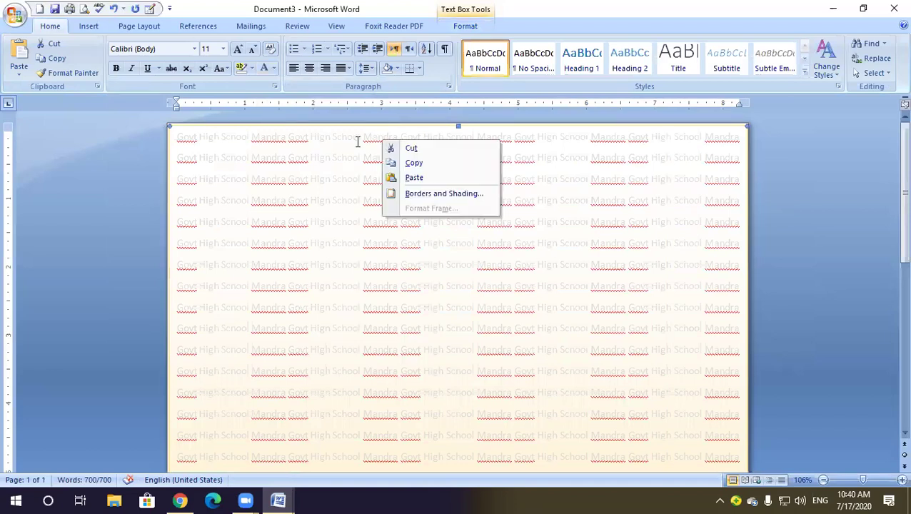
click(356, 140)
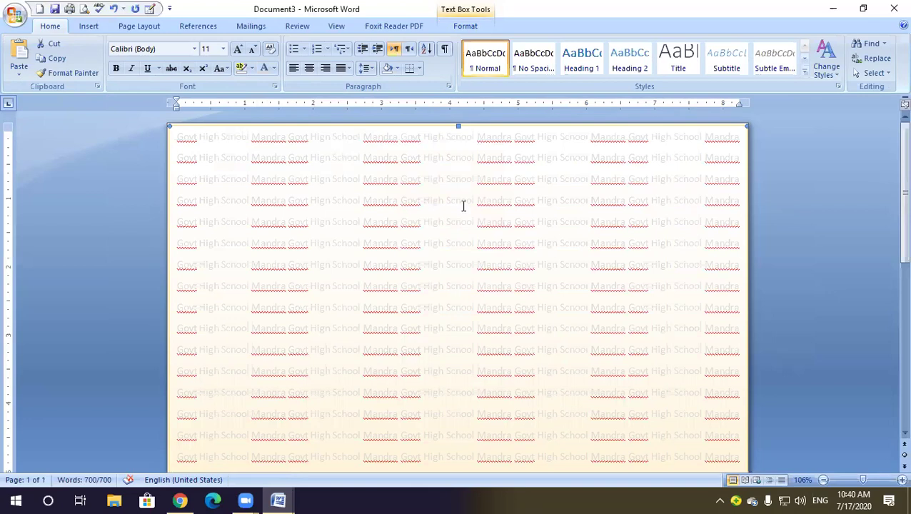
scroll(463, 206, down, 3)
Copy the whole faint-text box and switch back to Document2
scroll(464, 206, up, 3)
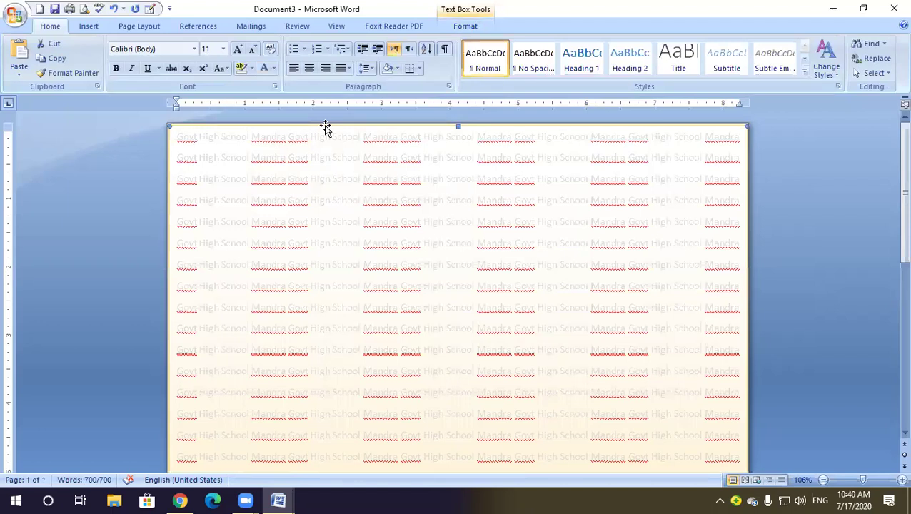
right_click(325, 125)
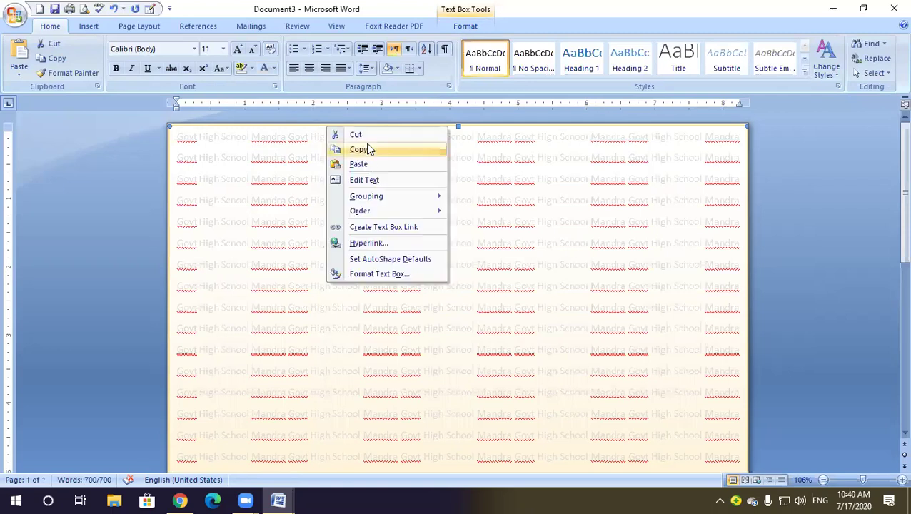
click(353, 147)
click(278, 500)
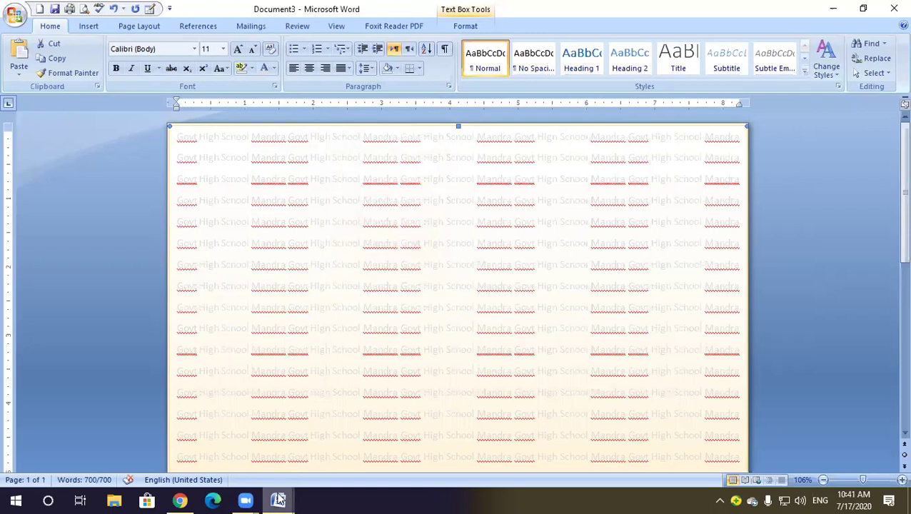
click(227, 451)
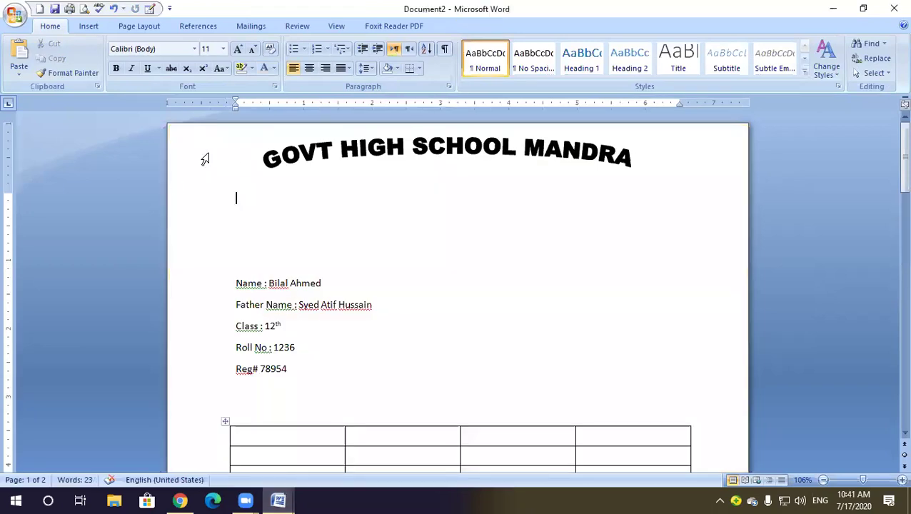
Paste the text box below the heading in Document2 and set its wrapping to Behind Text
click(260, 183)
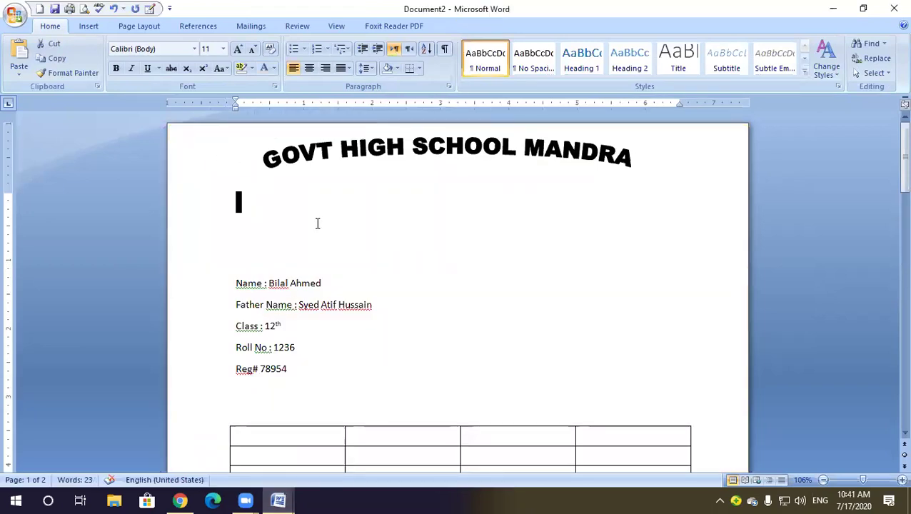
key(ctrl+v)
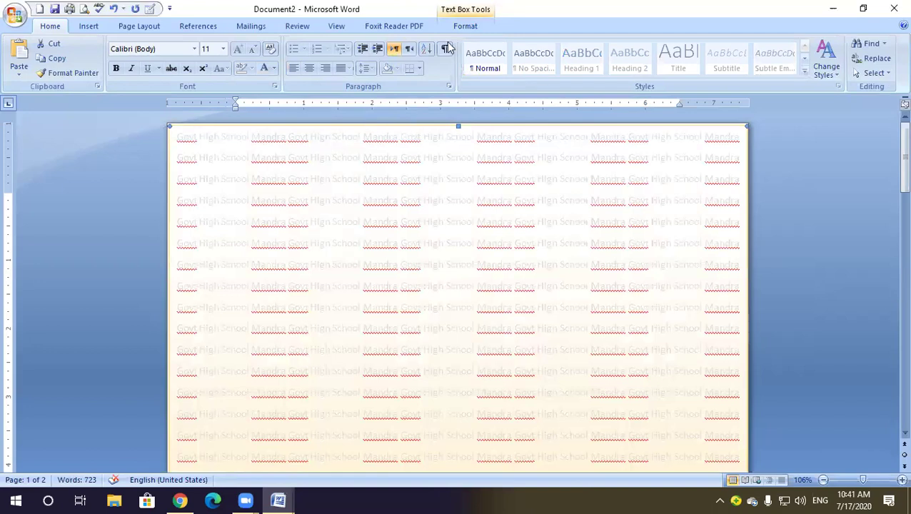
click(464, 25)
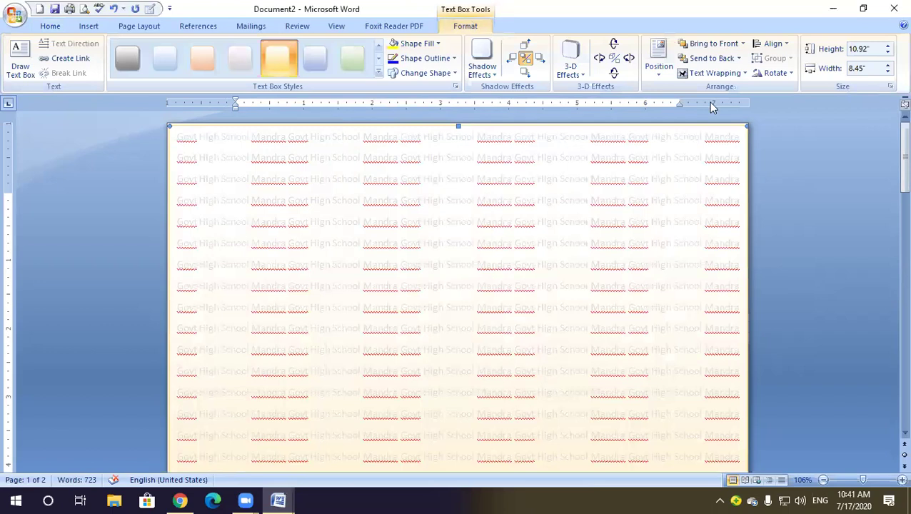
click(738, 74)
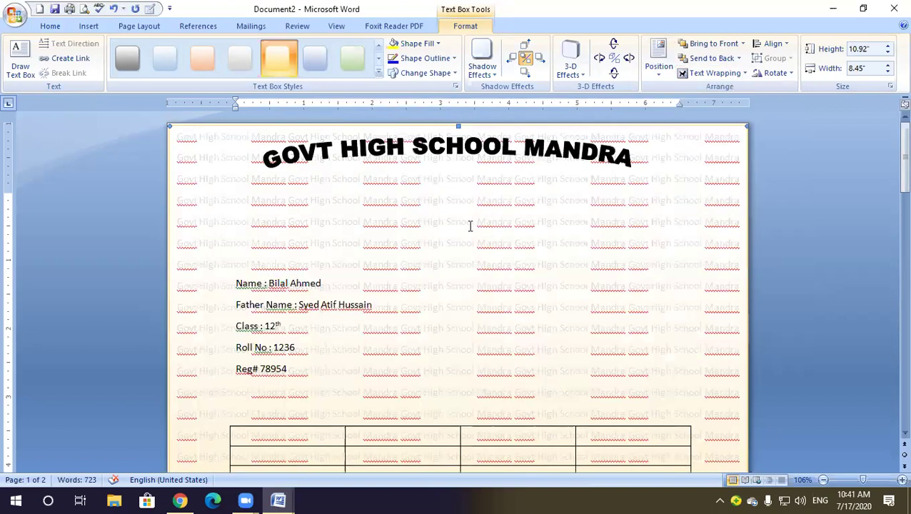
scroll(470, 226, down, 3)
scroll(469, 226, up, 3)
scroll(379, 186, down, 5)
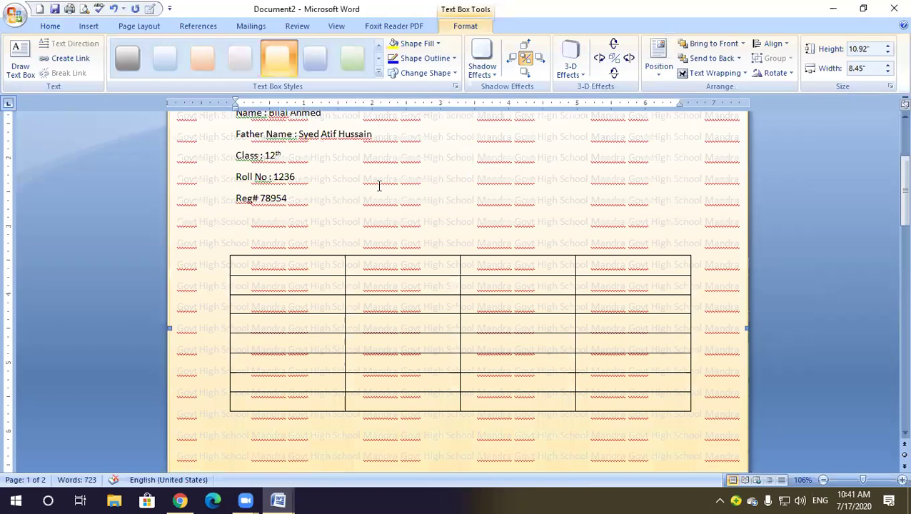
scroll(379, 185, down, 3)
scroll(421, 277, down, 4)
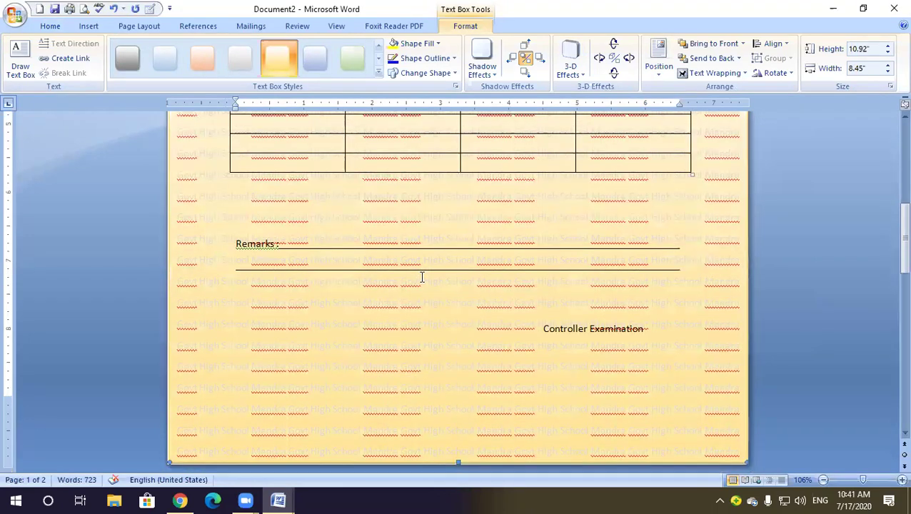
scroll(422, 277, up, 10)
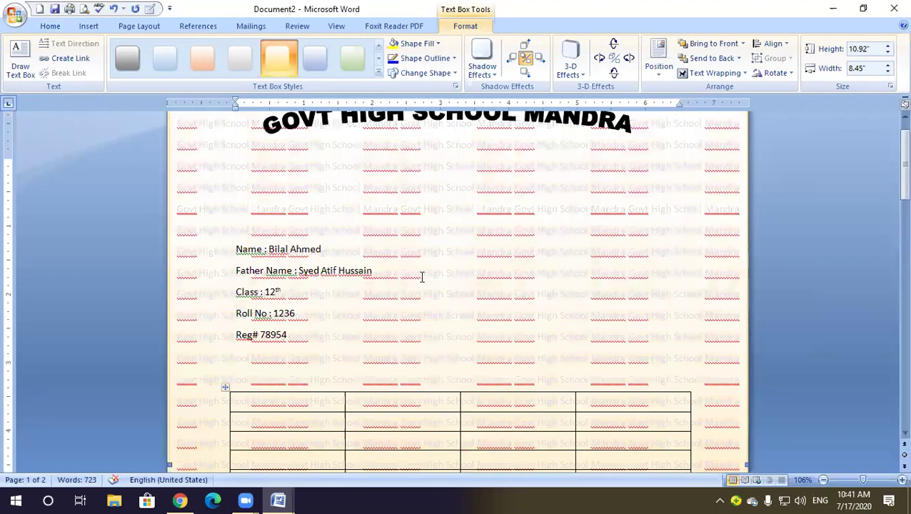
scroll(421, 277, up, 1)
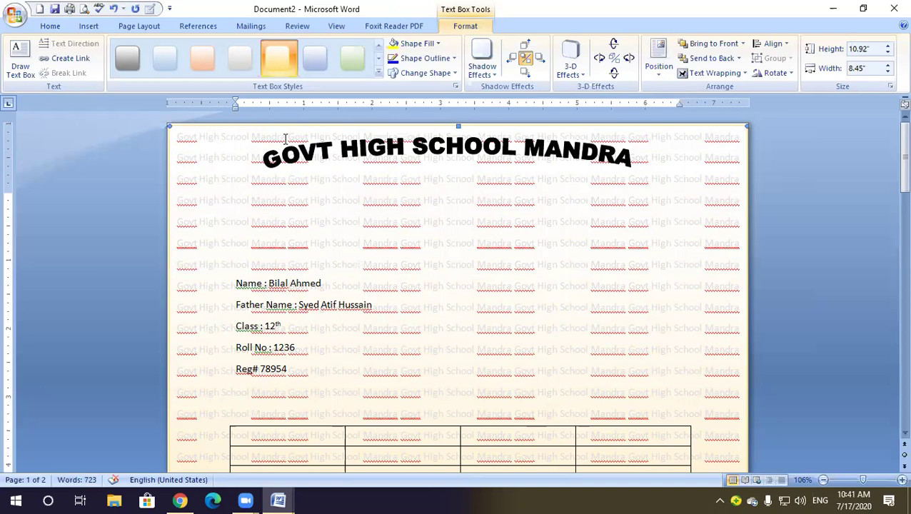
Spell-check Document2, choosing Ignore All for Govt, Mandra and the other flagged name, then finish
click(100, 9)
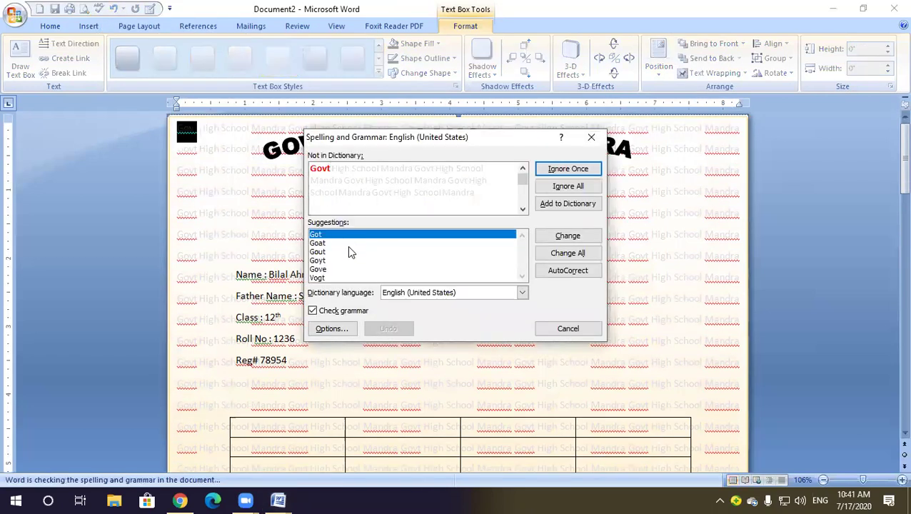
click(568, 187)
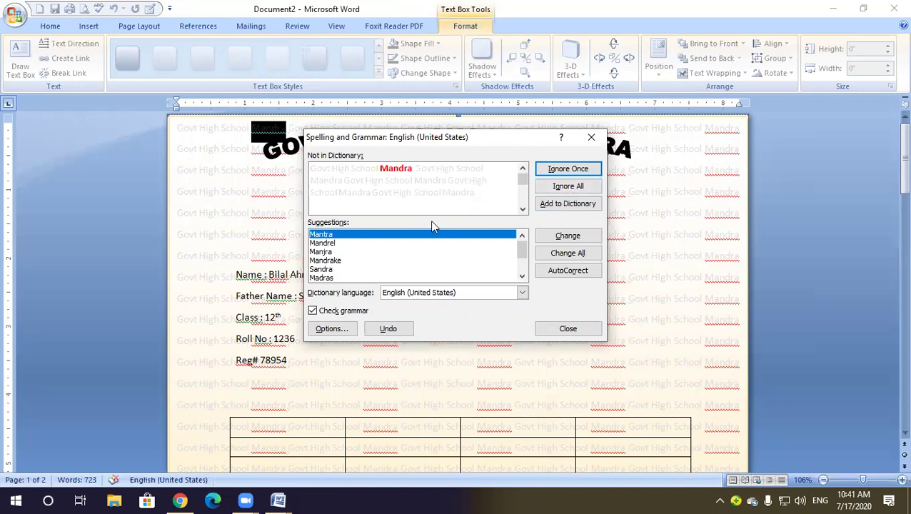
click(569, 188)
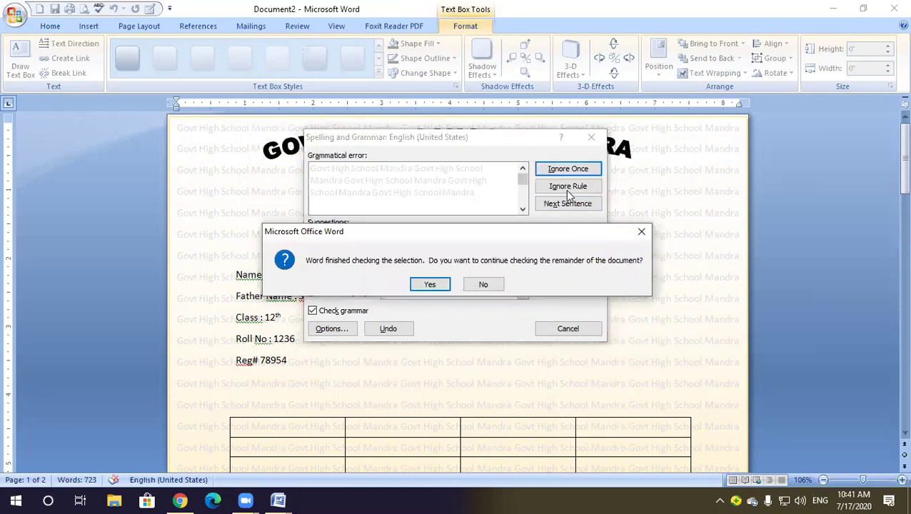
click(436, 284)
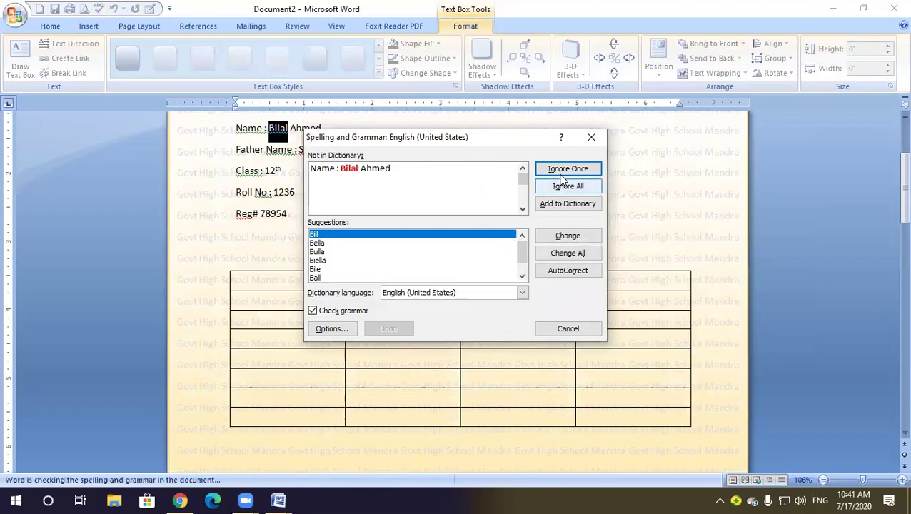
click(571, 189)
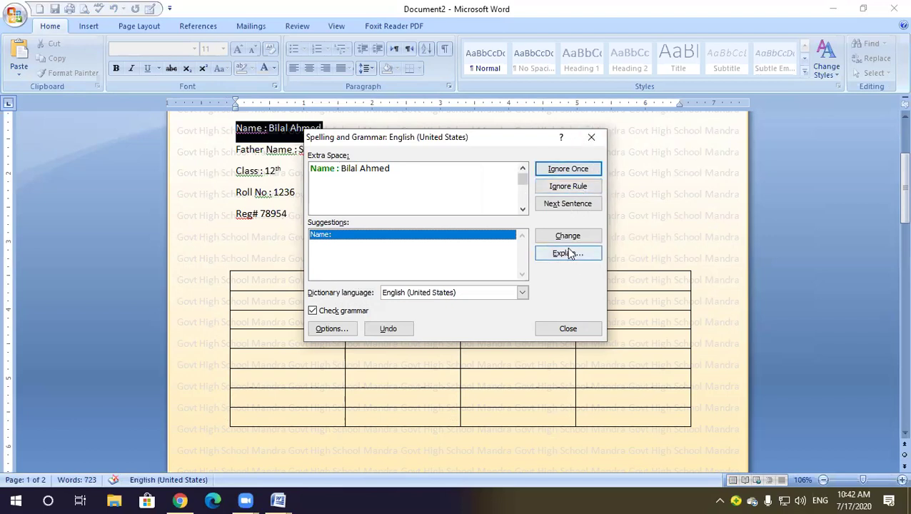
click(559, 325)
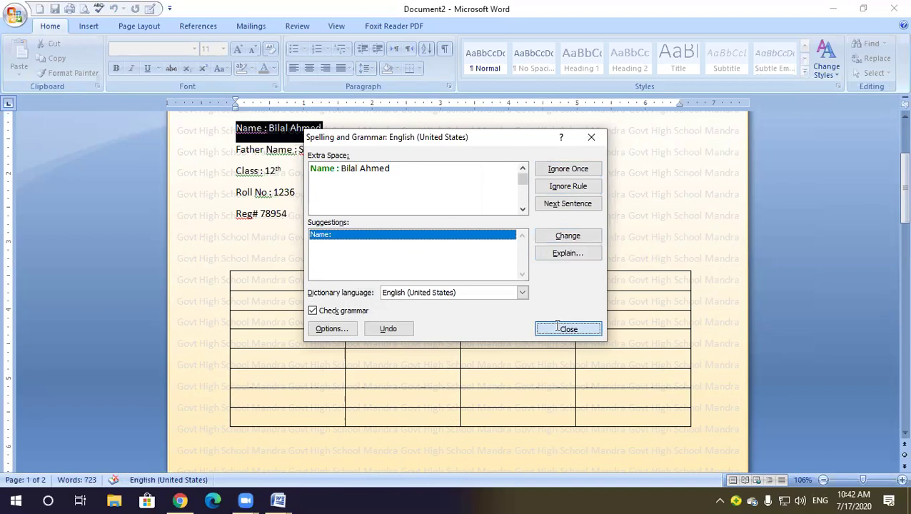
scroll(501, 270, up, 4)
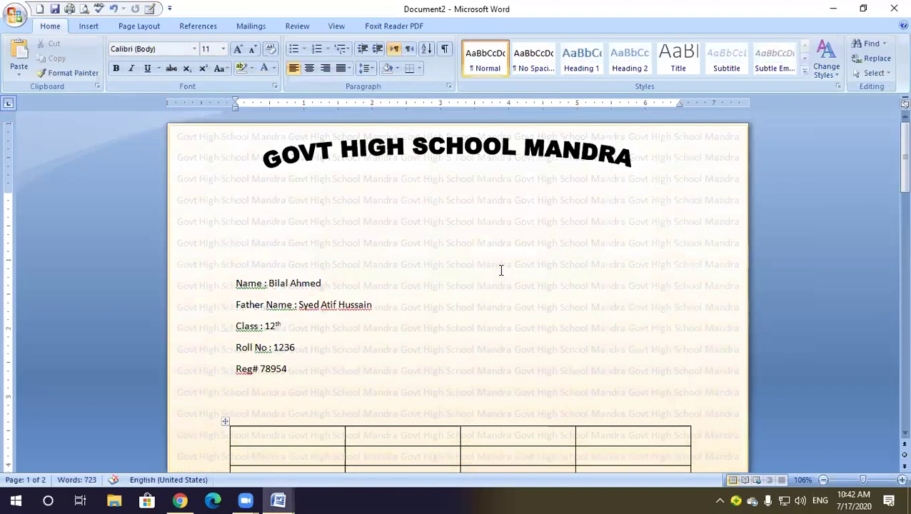
Scroll to page 2 and select the stray GOVT HIGH SCHOOL MANDRA WordArt copy there
click(265, 161)
click(657, 199)
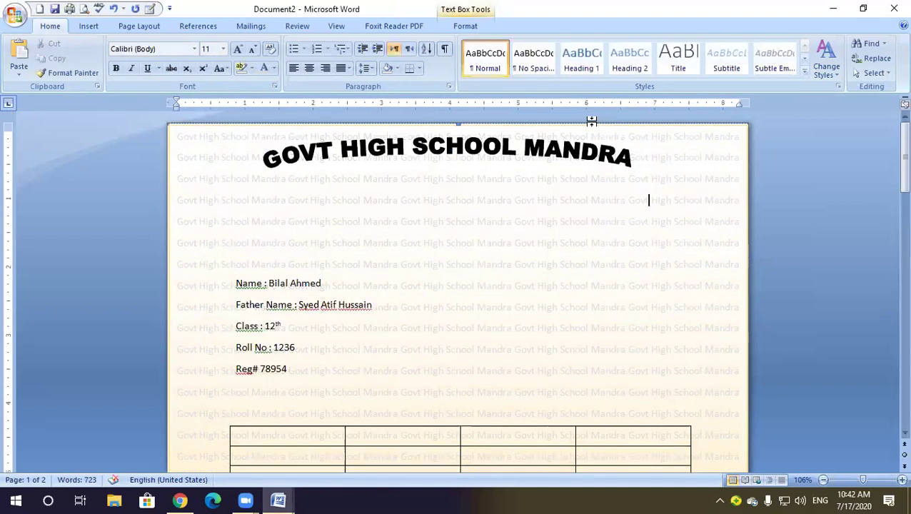
click(592, 127)
scroll(606, 172, down, 4)
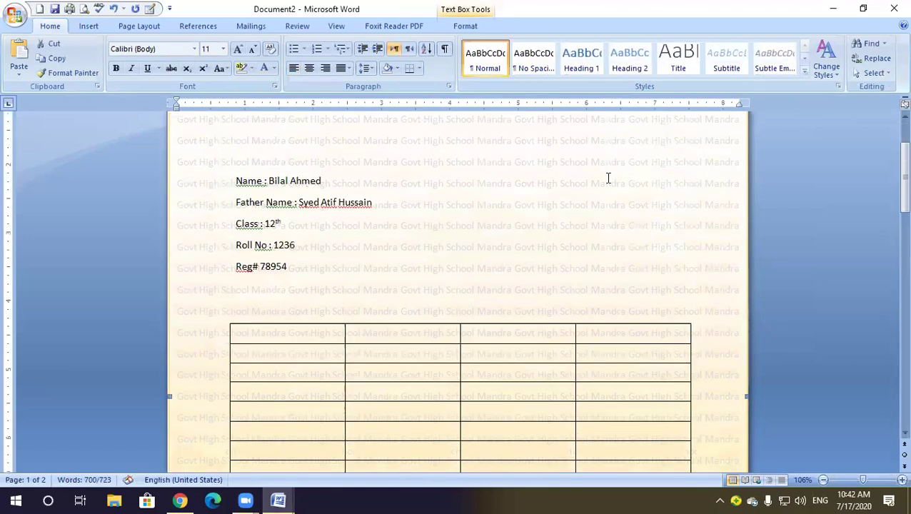
scroll(586, 247, down, 5)
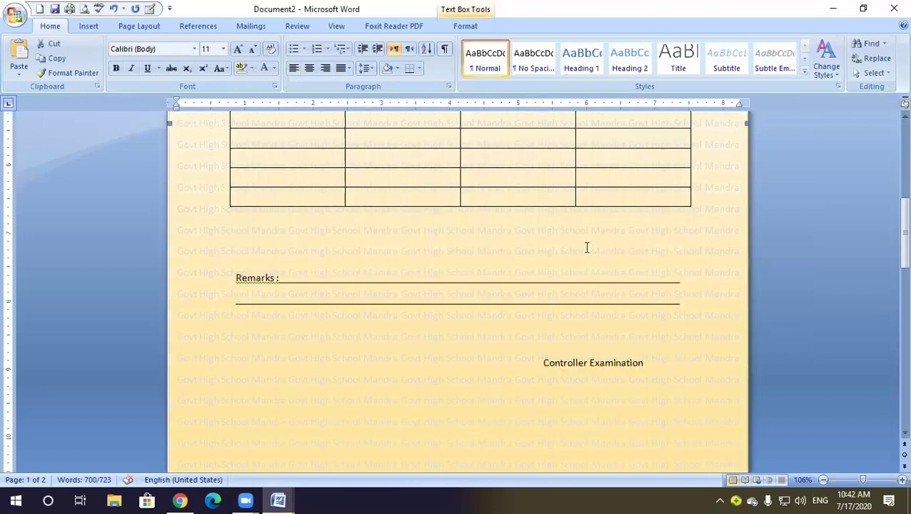
scroll(586, 247, down, 3)
scroll(586, 247, down, 5)
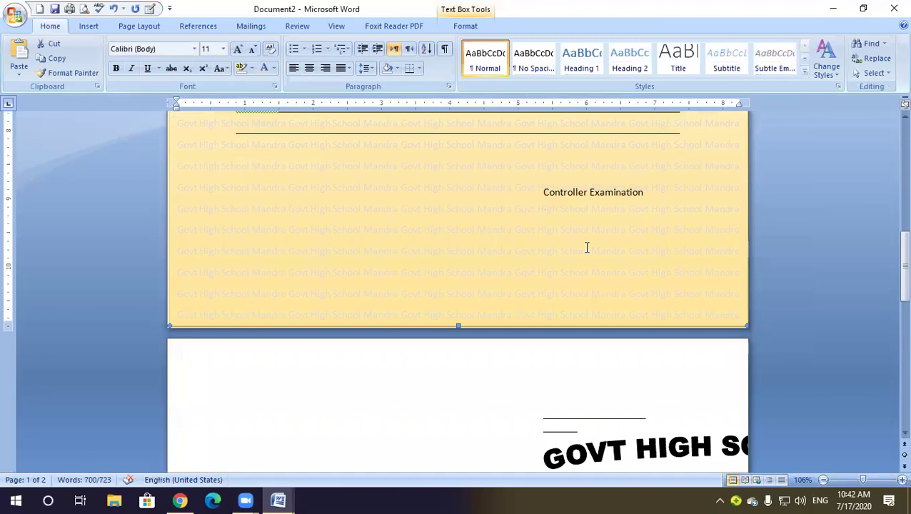
scroll(609, 274, up, 12)
scroll(611, 275, up, 3)
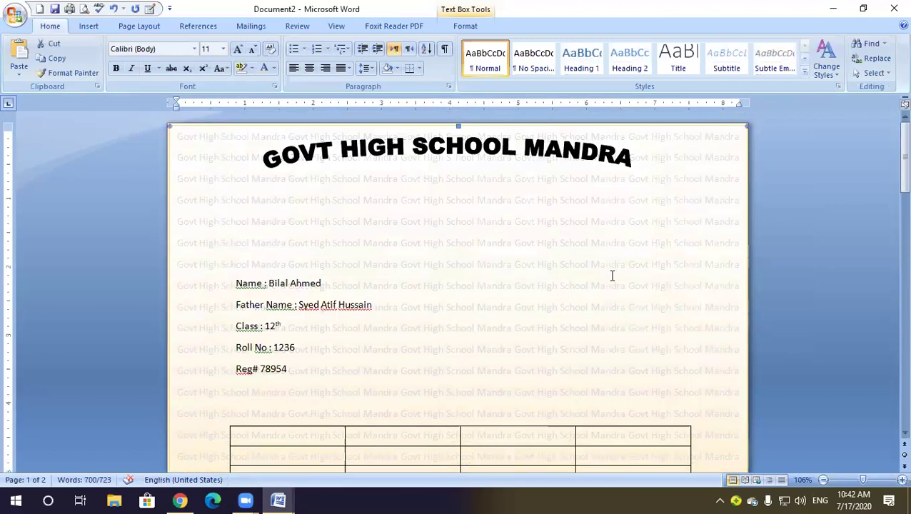
scroll(612, 275, down, 16)
click(636, 286)
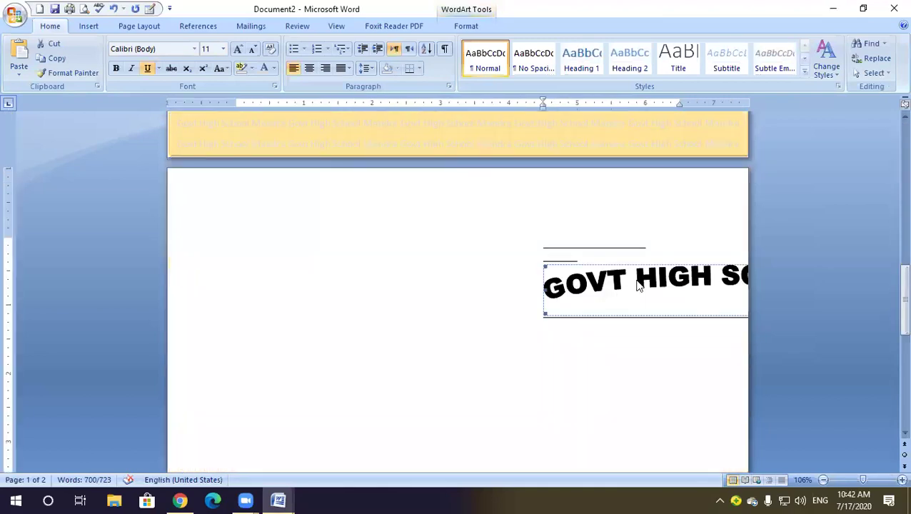
Delete the stray title copy and its leftover underline from page 2
key(Delete)
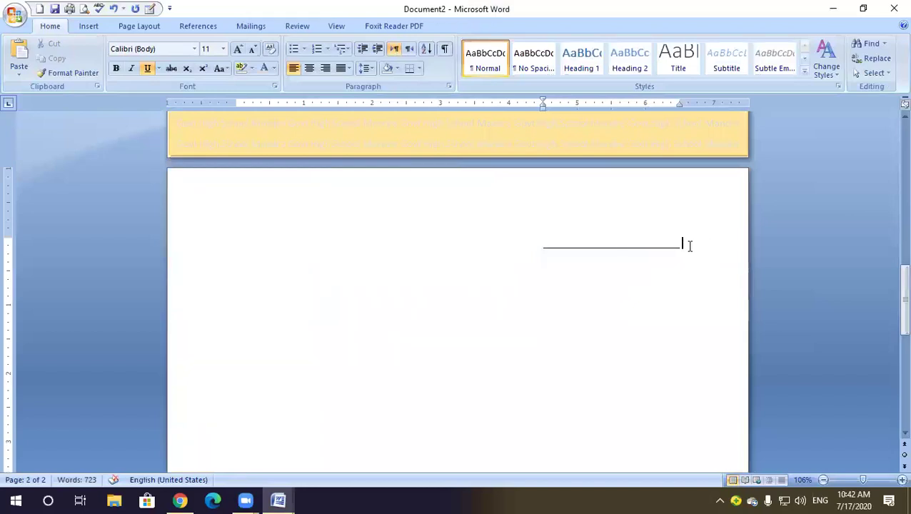
drag(687, 246, 505, 253)
key(Delete)
key(BackSpace)
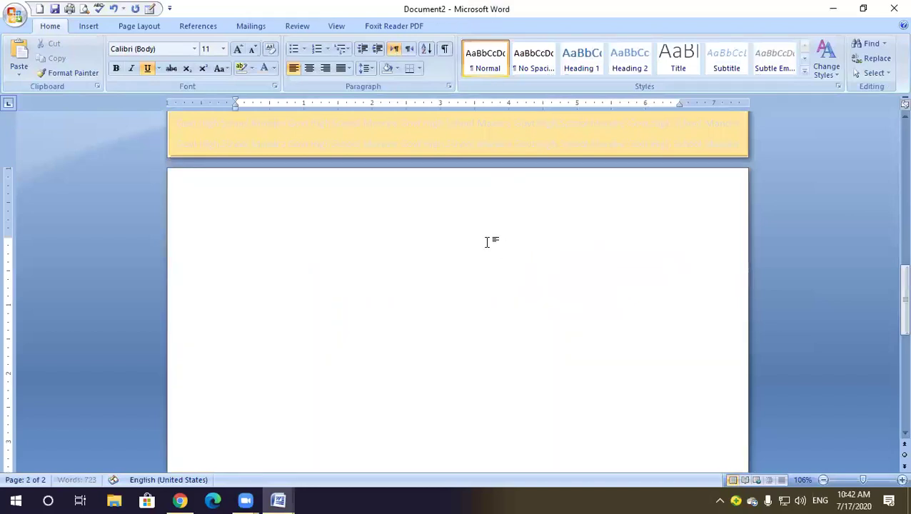
Draw a page-sized rectangle shape on page 2 and make it accept text
click(88, 27)
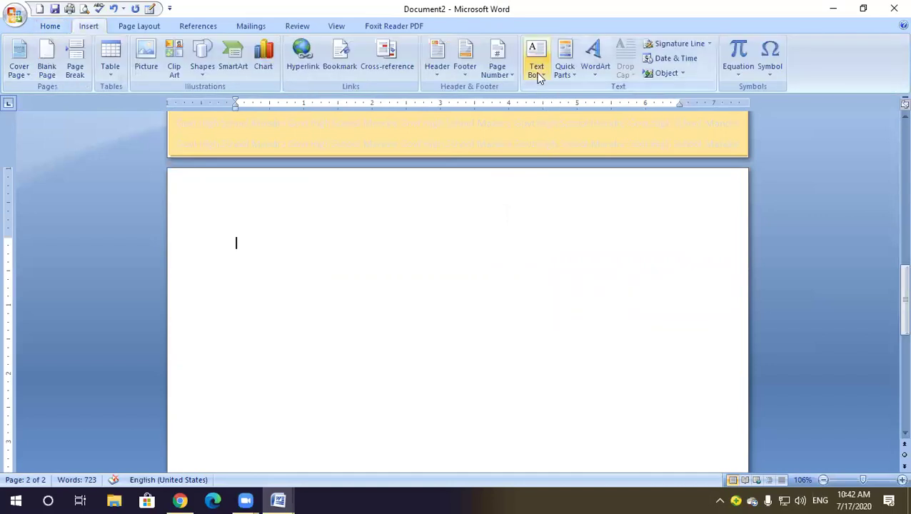
click(537, 68)
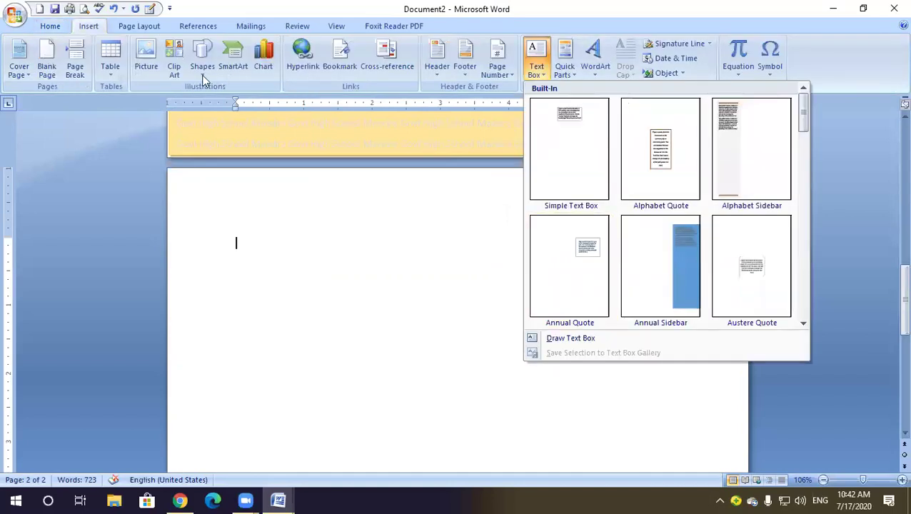
click(202, 57)
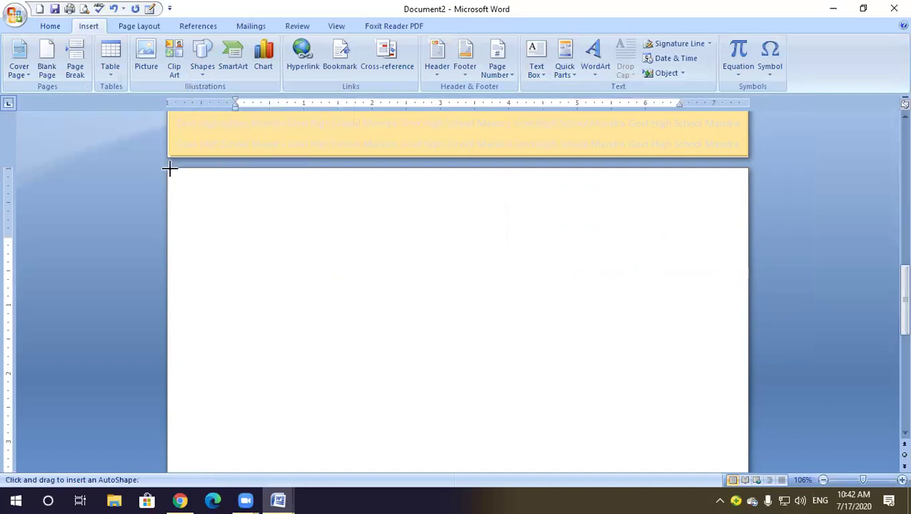
mouse_move(166, 167)
mouse_down()
mouse_move(273, 262)
mouse_move(445, 374)
mouse_move(511, 429)
mouse_move(745, 457)
mouse_move(657, 454)
mouse_up()
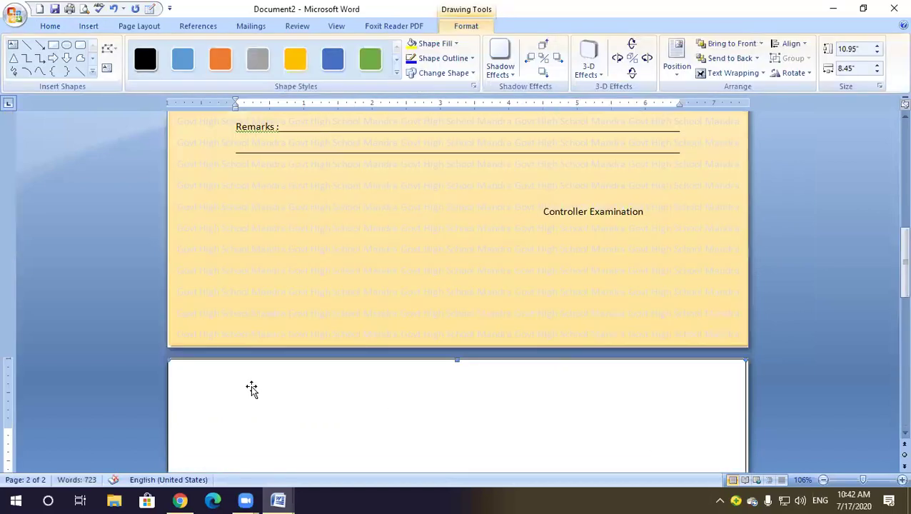
right_click(251, 390)
click(293, 301)
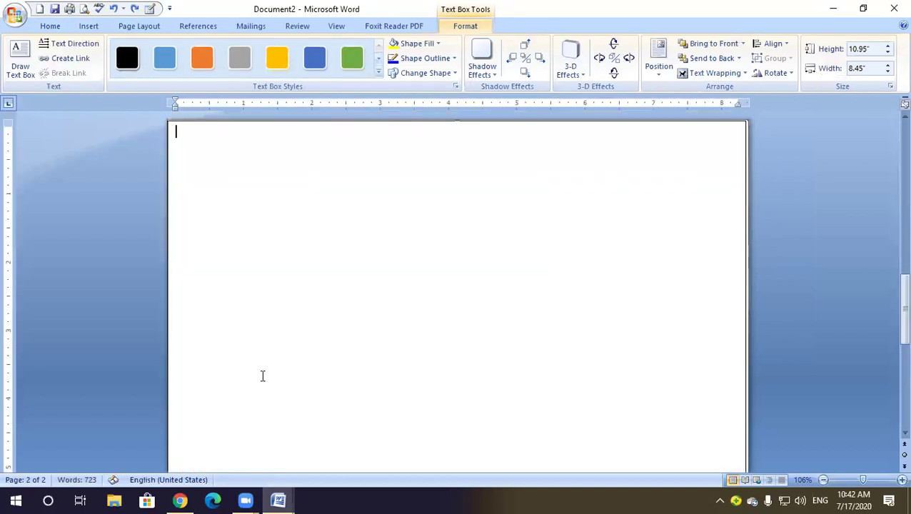
Copy the Govt High School Mandra line from Document4 and paste it five times into the box
mouse_move(278, 499)
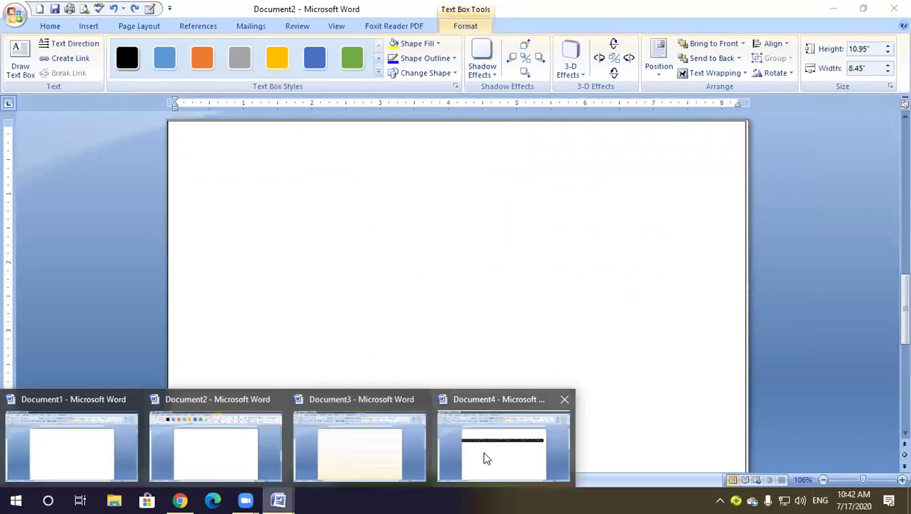
click(485, 458)
right_click(350, 232)
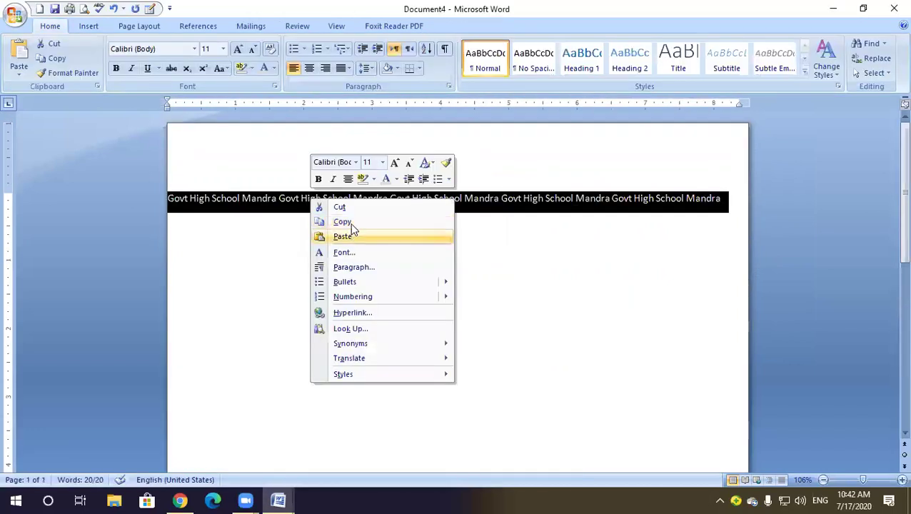
click(337, 221)
click(834, 9)
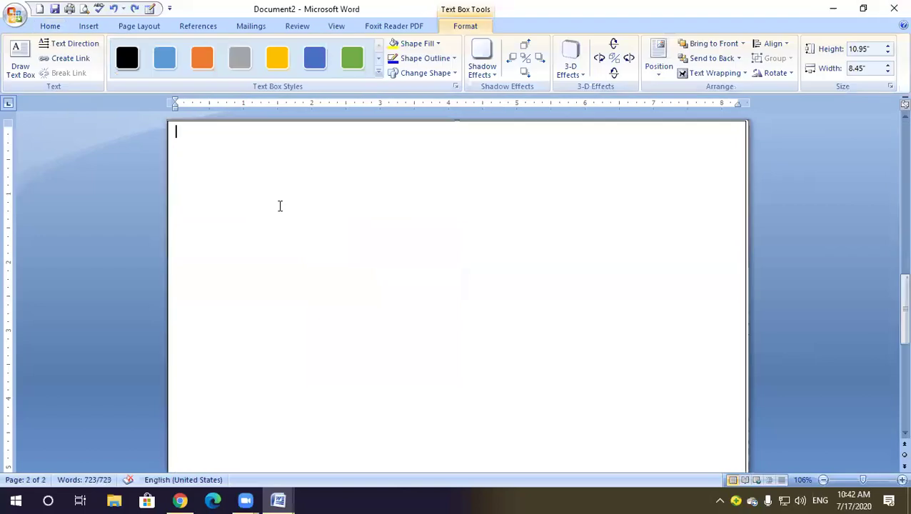
key(ctrl+v)
key(ctrl+v)
key(ctrl+v)
key(ctrl+v)
key(ctrl+v)
key(ctrl+v)
key(ctrl+v)
key(ctrl+v)
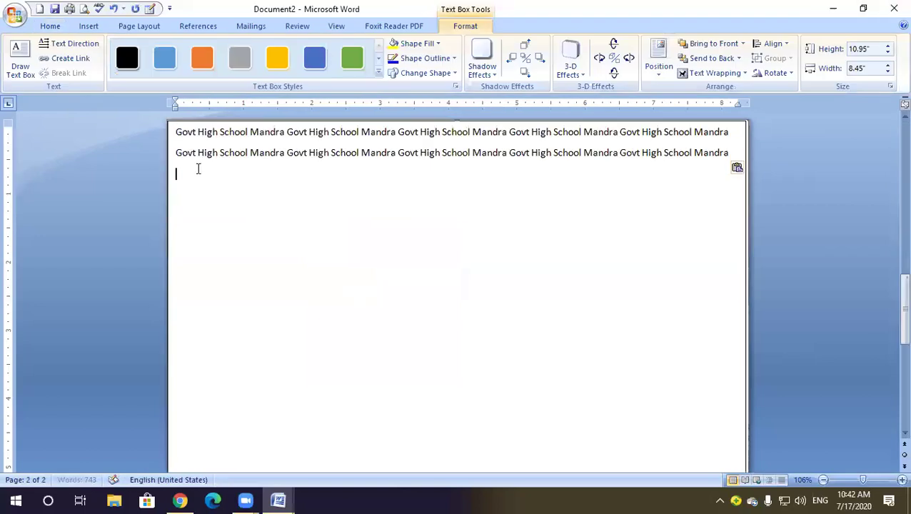
key(ctrl+v)
key(ctrl+v)
key(ctrl+v)
key(ctrl+v)
key(ctrl+v)
key(ctrl+v)
key(ctrl+v)
key(ctrl+v)
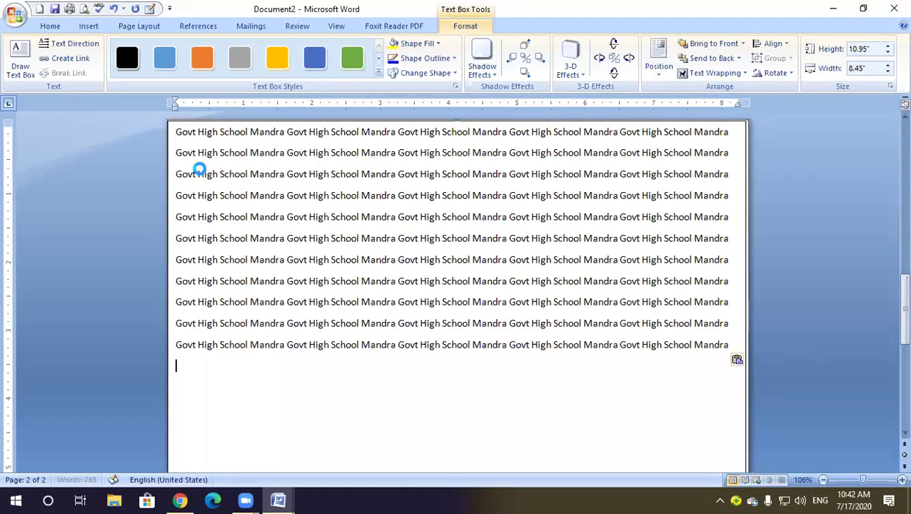
key(ctrl+v)
key(ctrl+v)
key(ctrl+v)
key(ctrl+v)
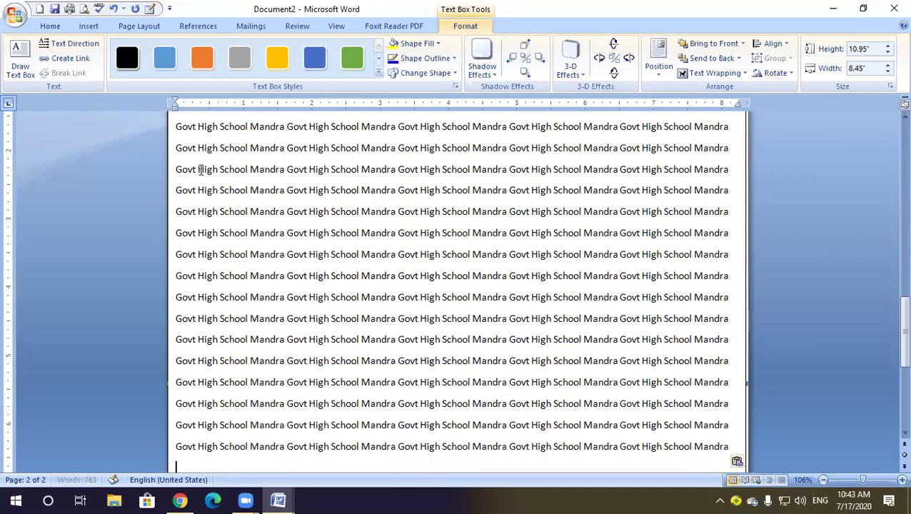
key(ctrl+v)
key(ctrl+v)
key(ctrl+v)
key(ctrl+v)
key(ctrl+v)
key(ctrl+v)
key(ctrl+v)
key(ctrl+v)
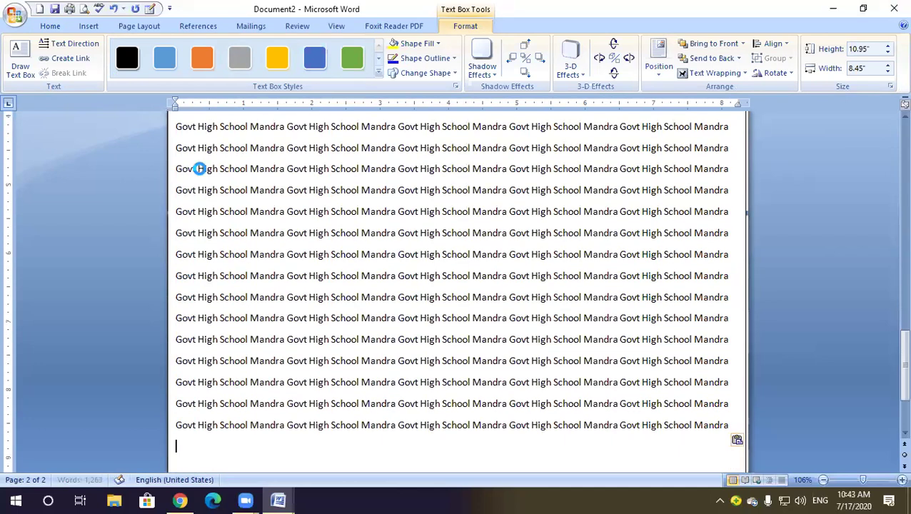
key(ctrl+v)
key(ctrl+v)
key(ctrl+v)
key(ctrl+v)
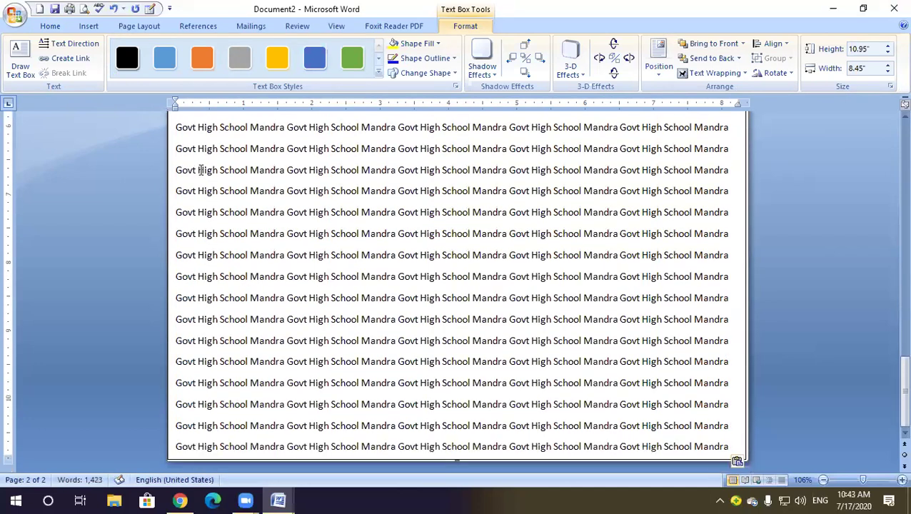
scroll(470, 329, up, 10)
scroll(463, 326, down, 7)
scroll(426, 287, up, 3)
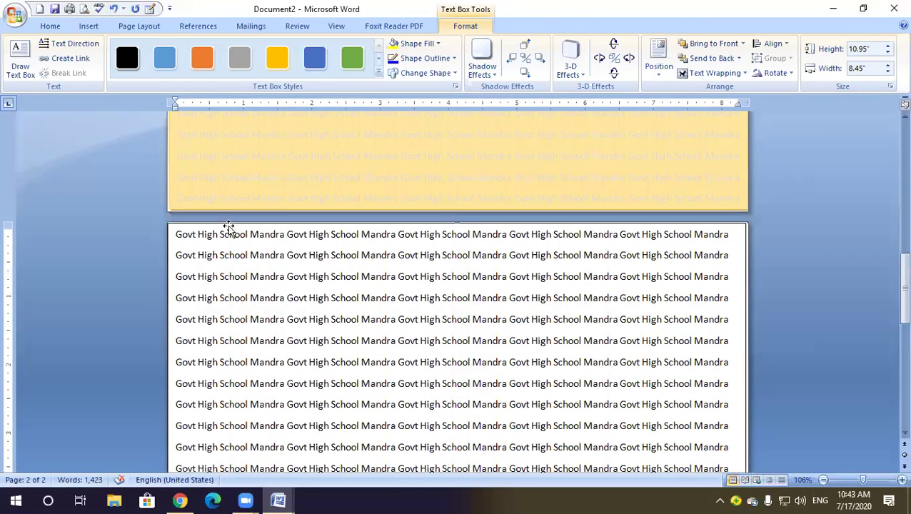
Copy the filled repeated-text box on page 2
click(228, 227)
right_click(229, 228)
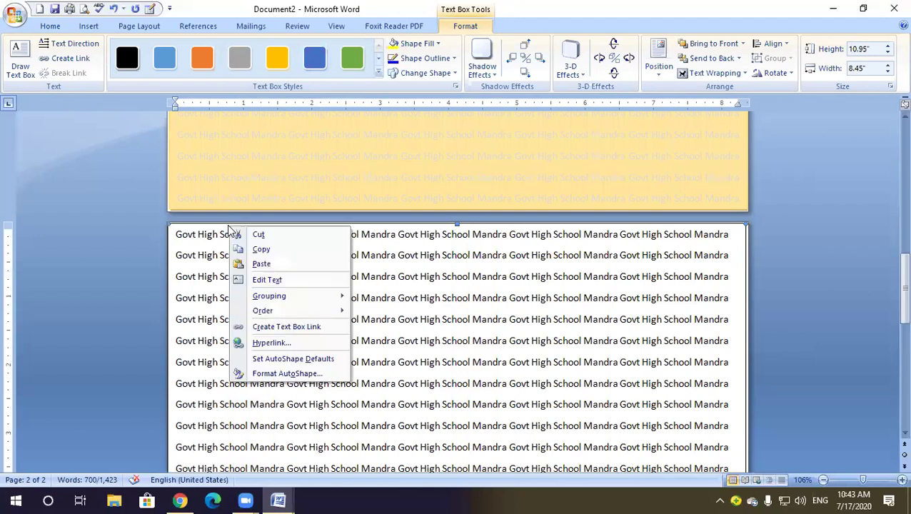
click(261, 248)
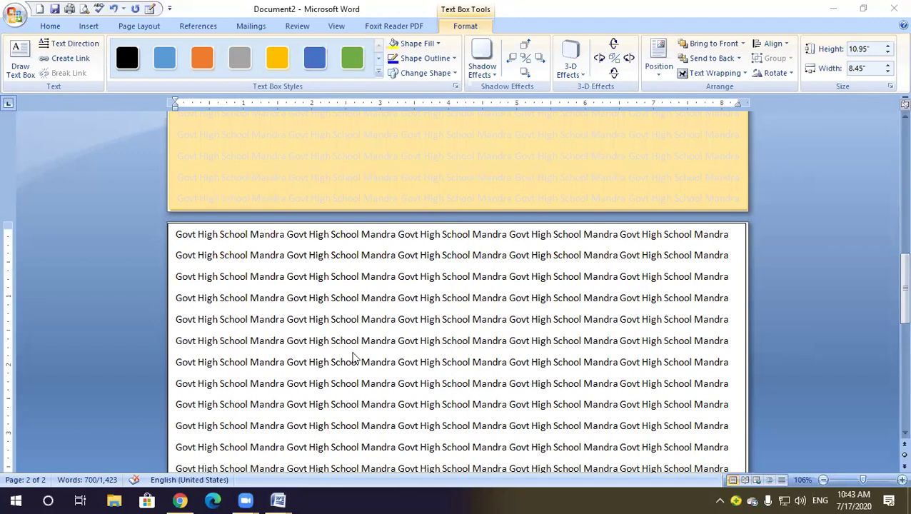
Delete page 1's faded watermark box, then reselect page 2's repeated-text box
scroll(352, 320, up, 2)
scroll(350, 332, down, 1)
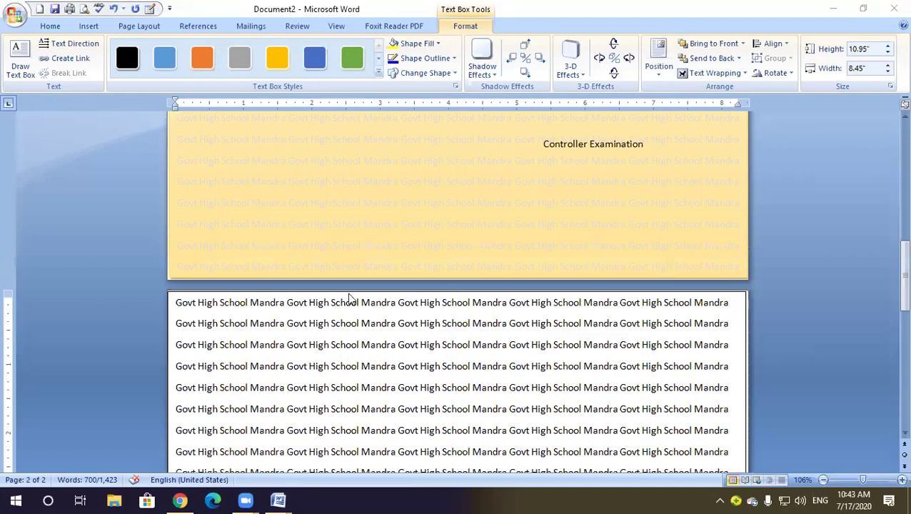
scroll(393, 328, up, 8)
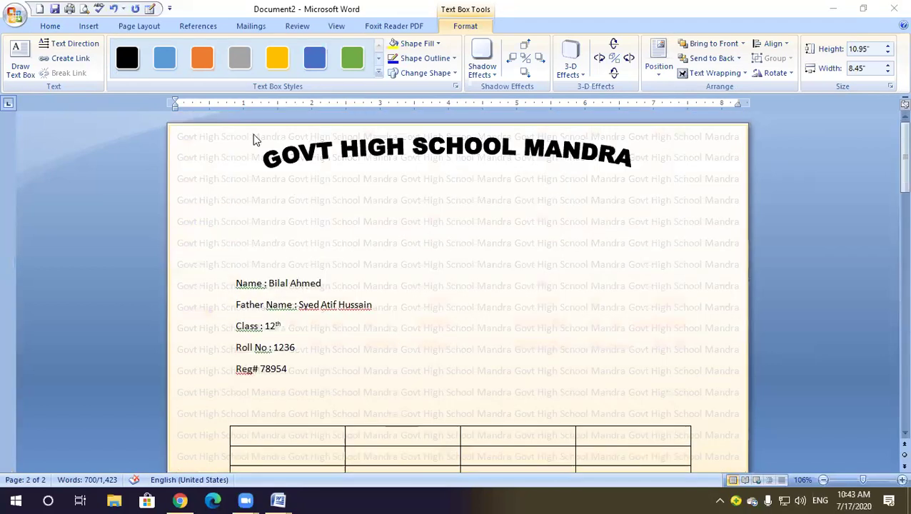
click(253, 126)
key(Delete)
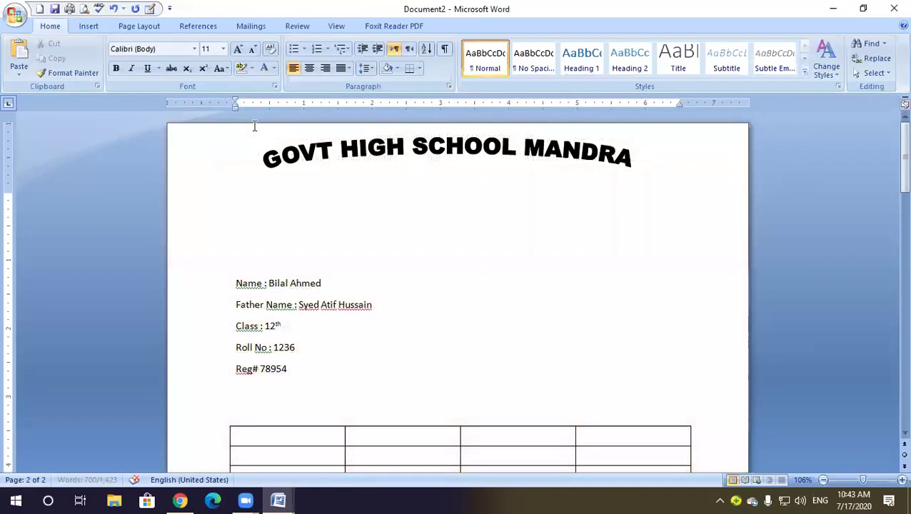
scroll(315, 198, down, 15)
scroll(315, 201, up, 3)
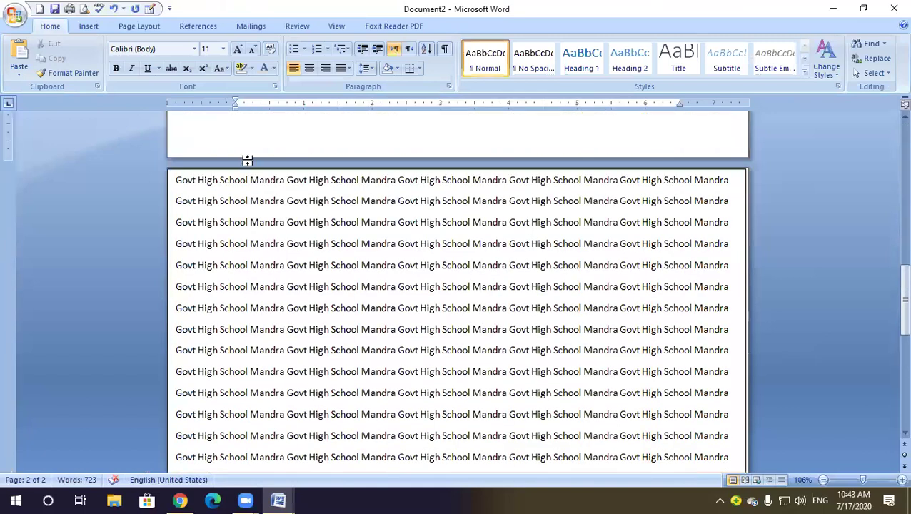
click(257, 170)
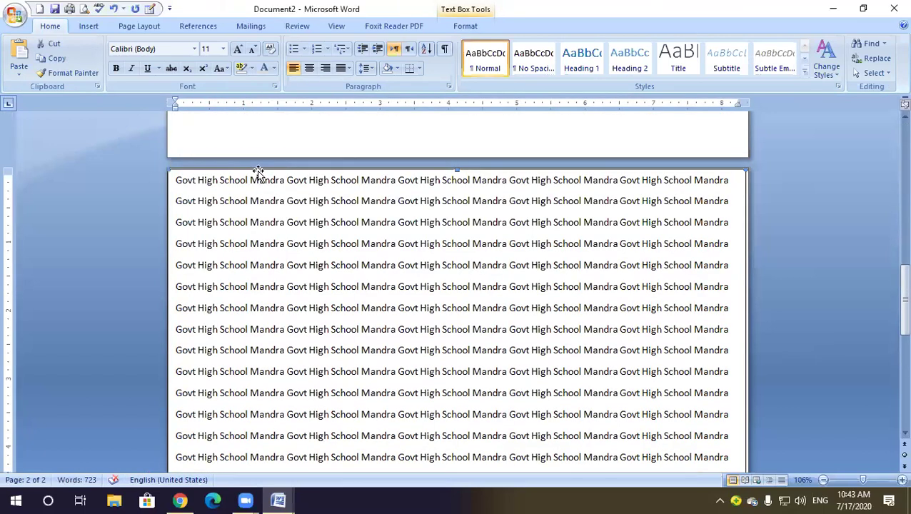
Apply the light grey diagonal gradient Text Box Style, then bring up the Font Color choices
click(465, 26)
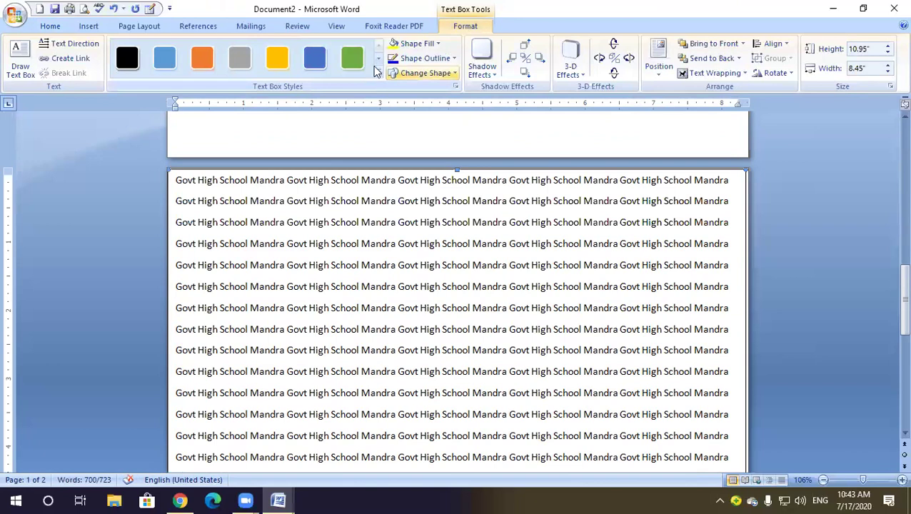
click(379, 73)
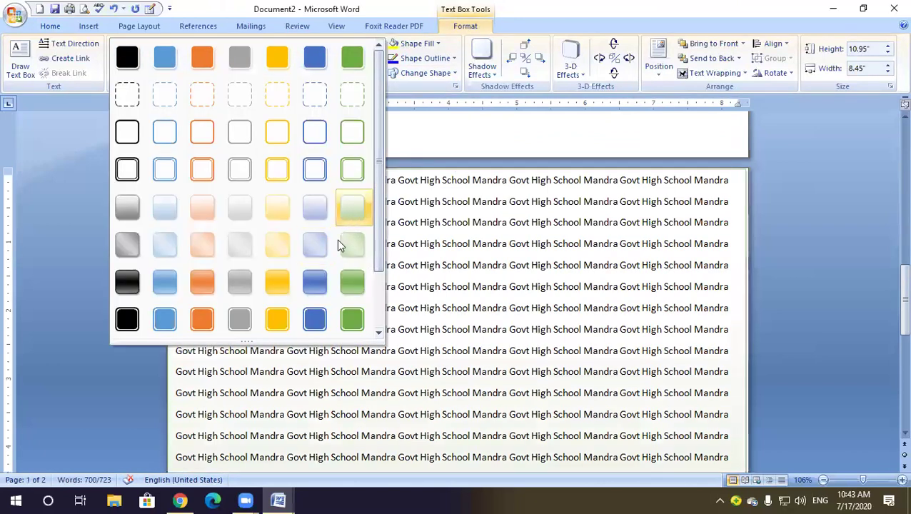
click(242, 246)
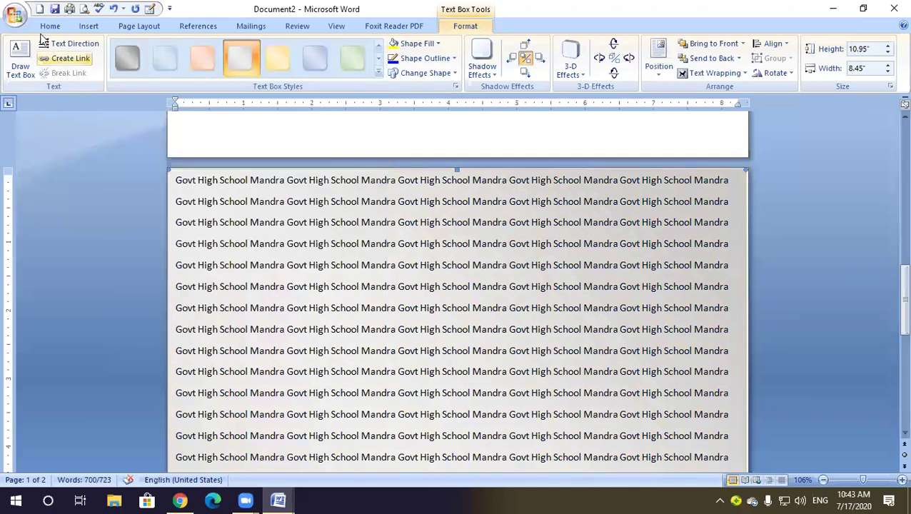
click(50, 25)
click(274, 67)
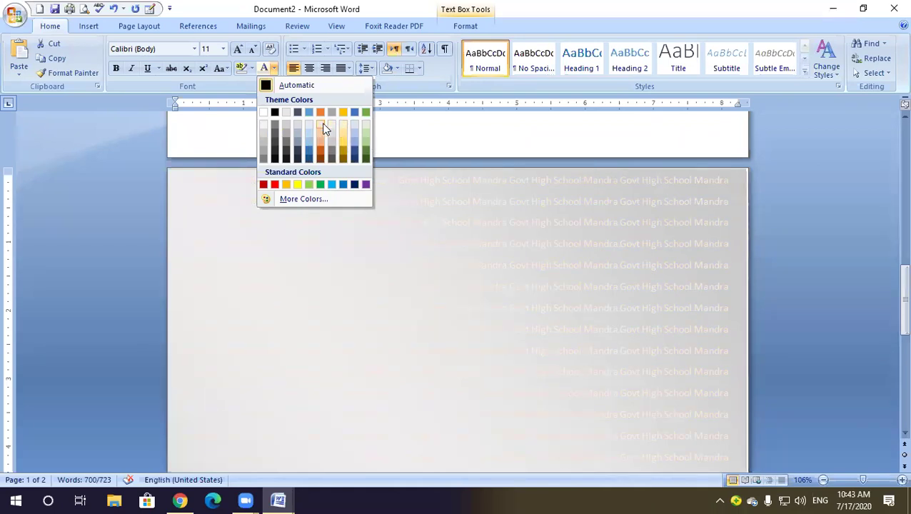
Paste a copy of the grey repeated-text box onto page 1, aligned to its top-left corner
click(407, 216)
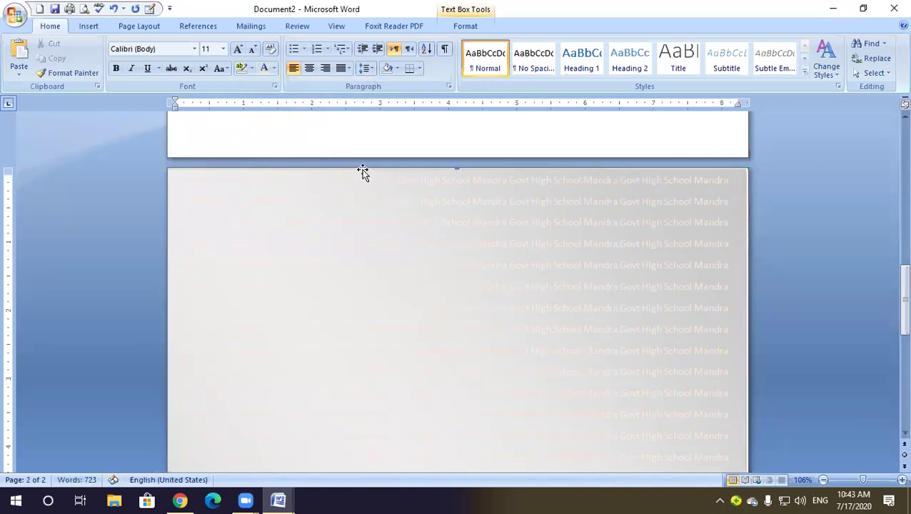
right_click(362, 174)
click(400, 194)
scroll(459, 218, up, 5)
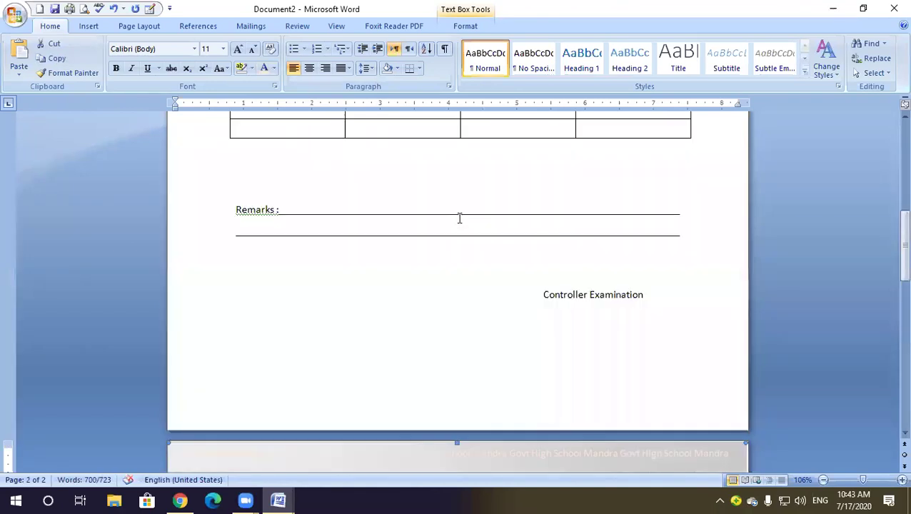
scroll(459, 218, up, 10)
click(312, 158)
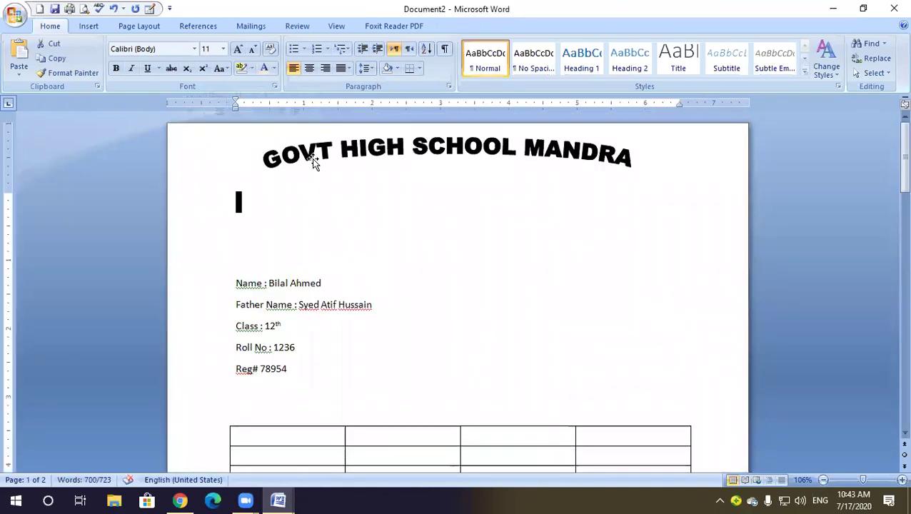
key(ctrl+v)
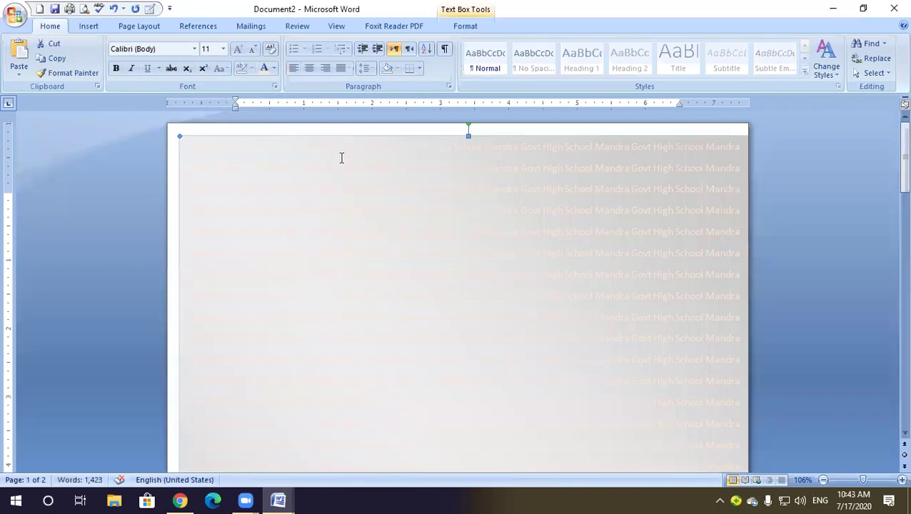
click(314, 126)
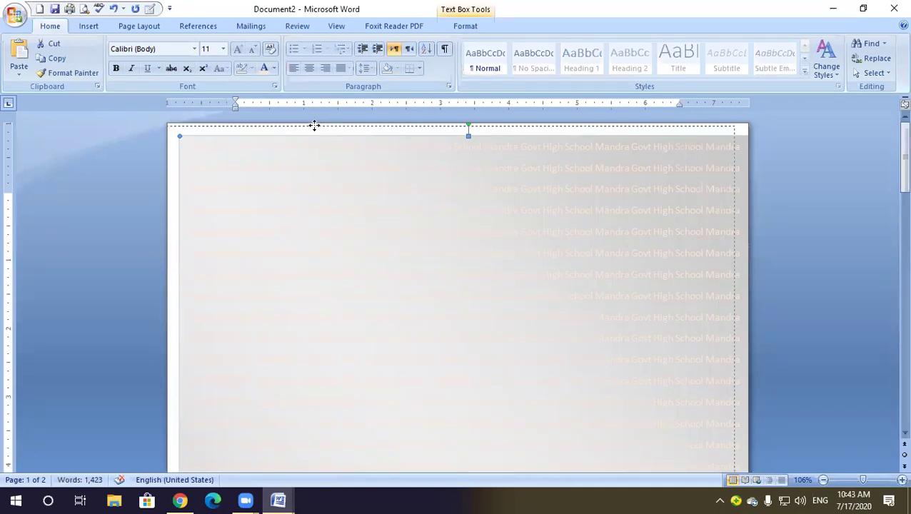
drag(326, 124, 316, 114)
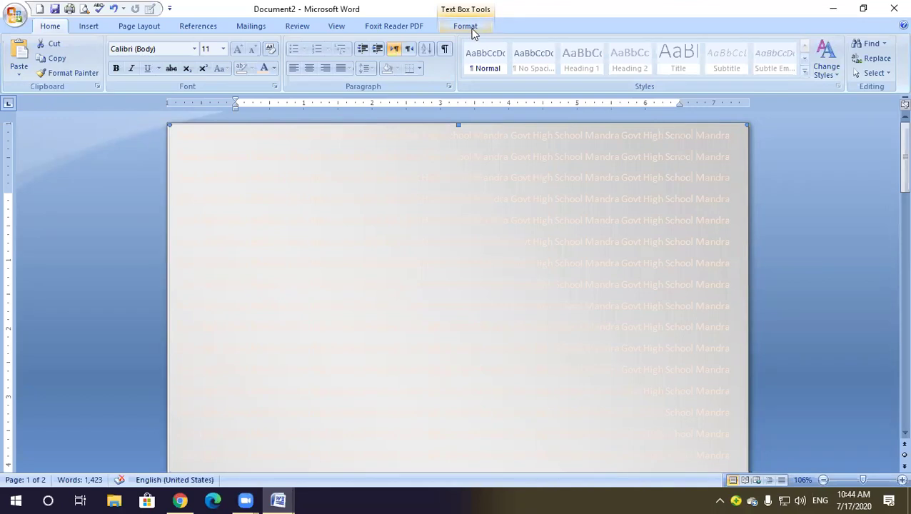
Set the text box's wrapping to Behind Text, briefly trying In Front of Text before reverting
click(472, 29)
click(660, 72)
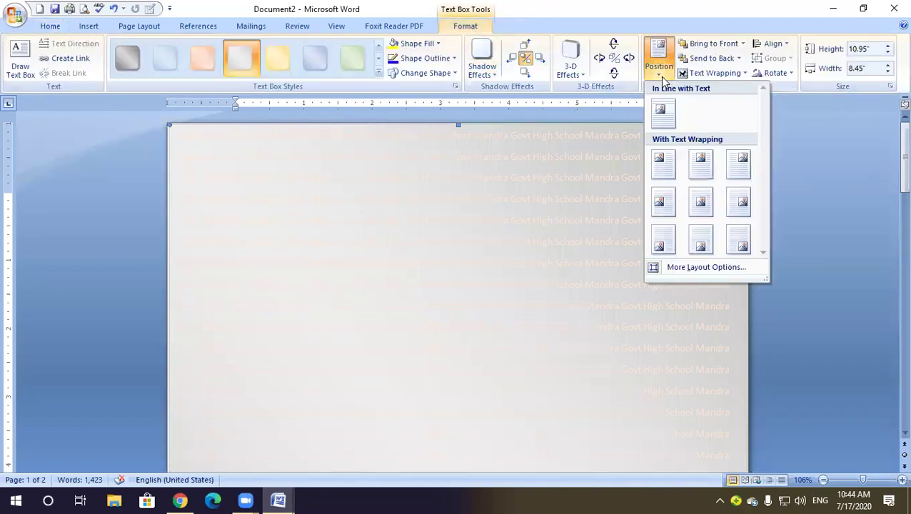
click(714, 73)
click(714, 73)
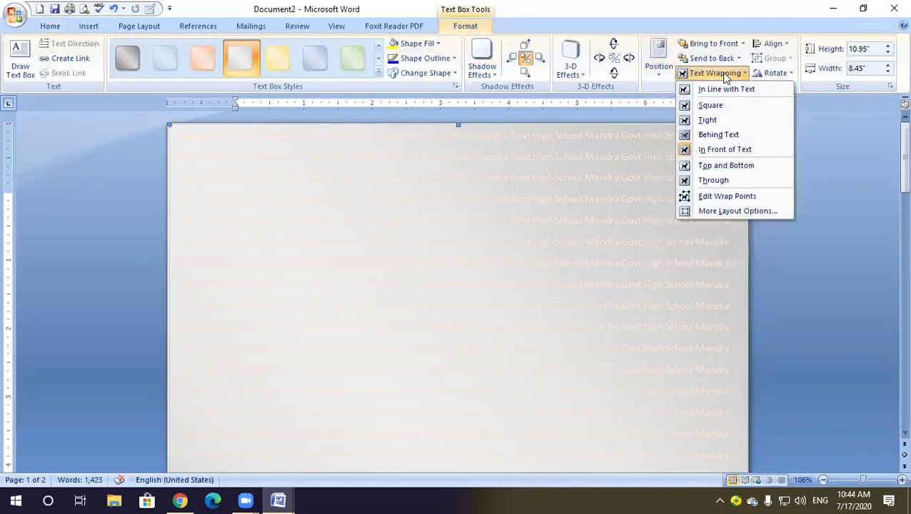
click(728, 137)
scroll(507, 182, down, 4)
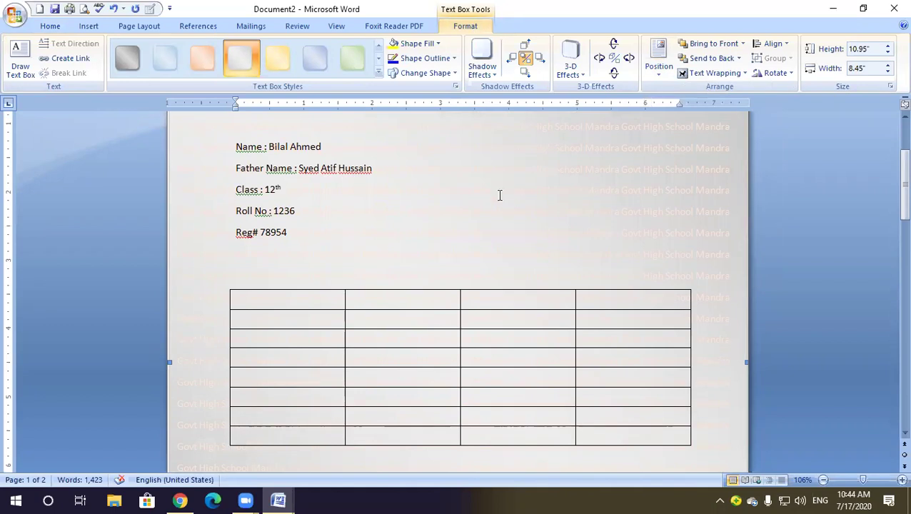
scroll(500, 195, up, 4)
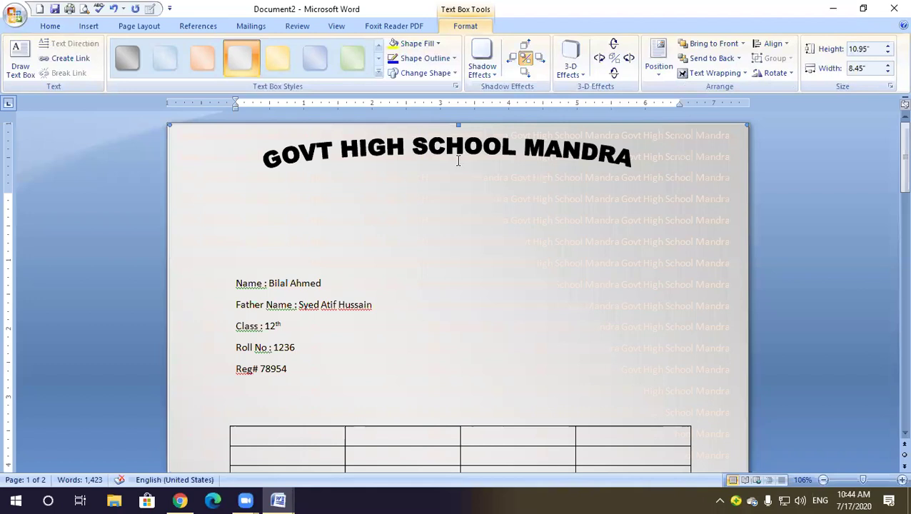
click(728, 75)
click(725, 149)
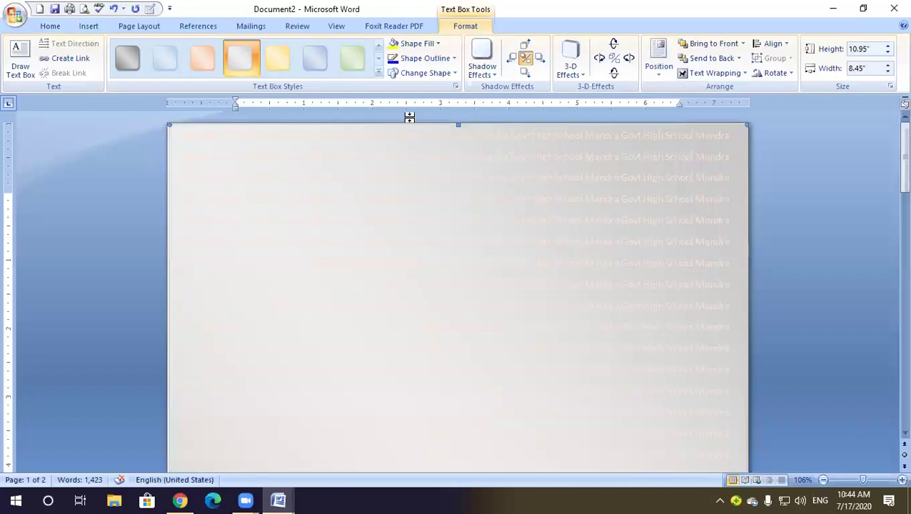
click(728, 75)
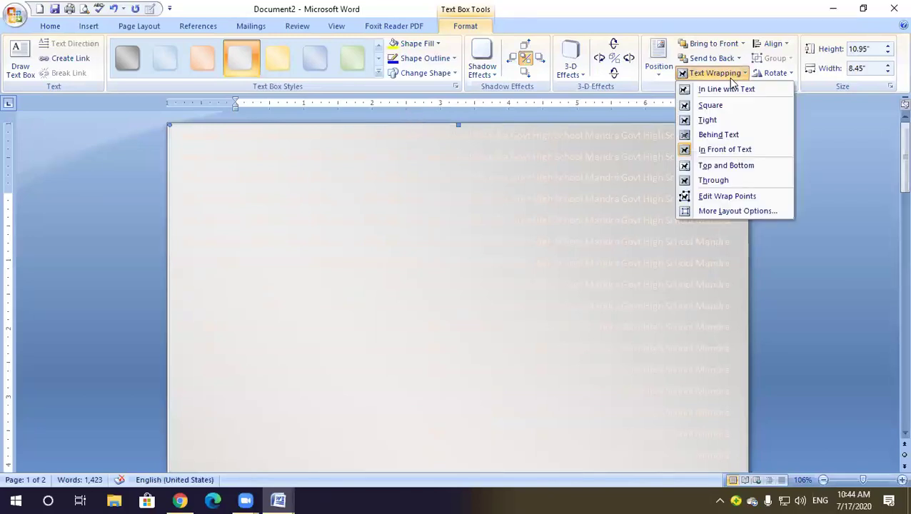
click(727, 134)
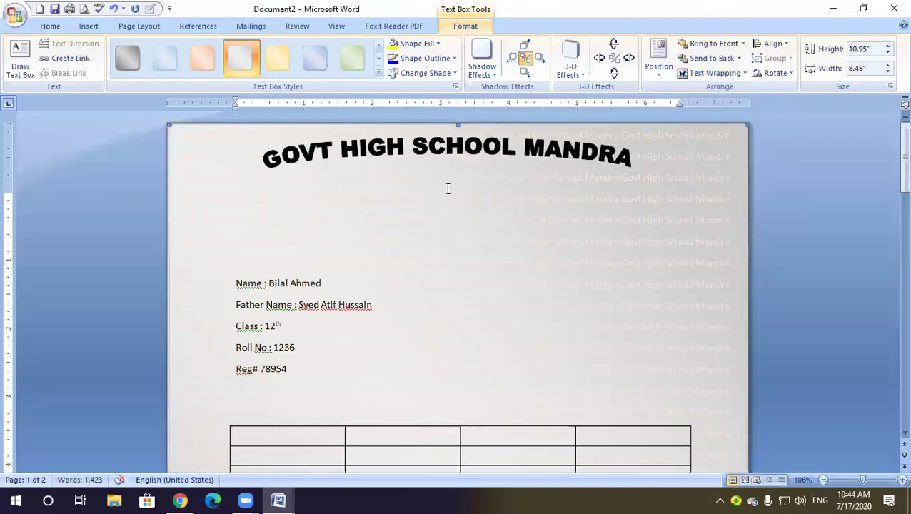
scroll(450, 190, down, 5)
scroll(450, 190, down, 5)
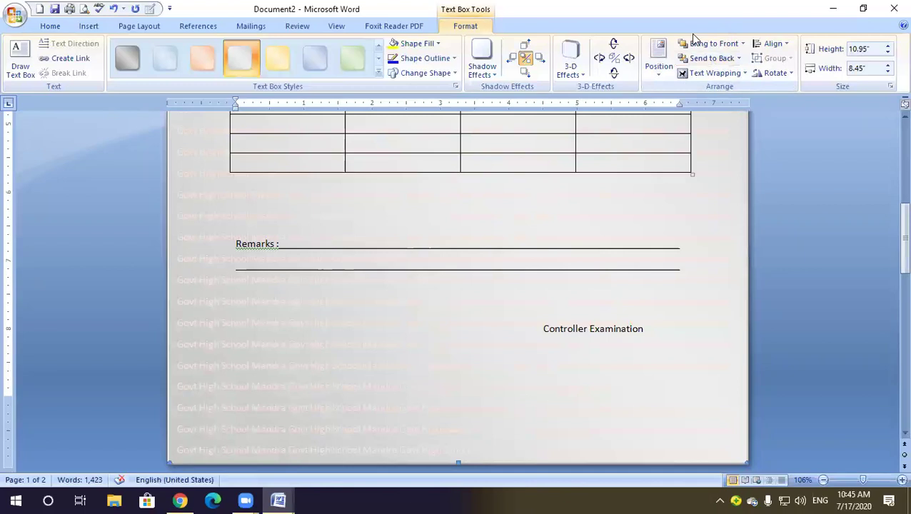
scroll(589, 207, up, 5)
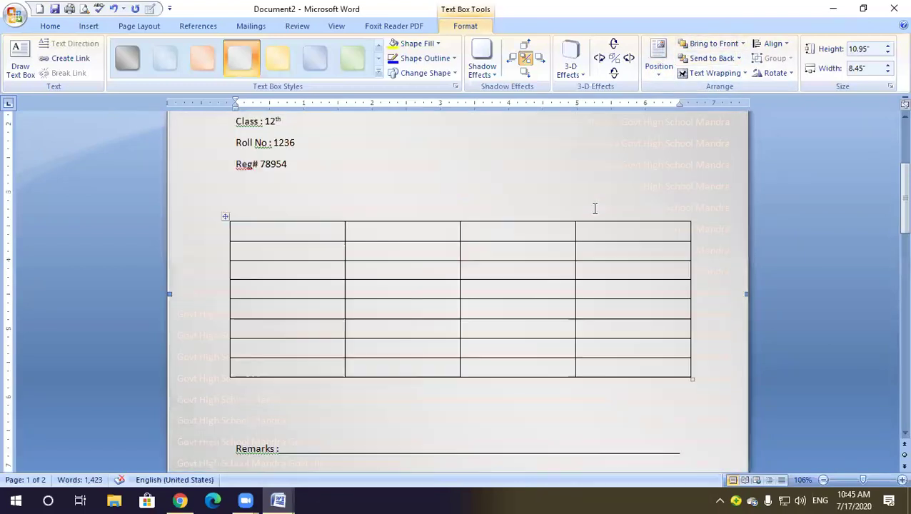
scroll(595, 208, up, 5)
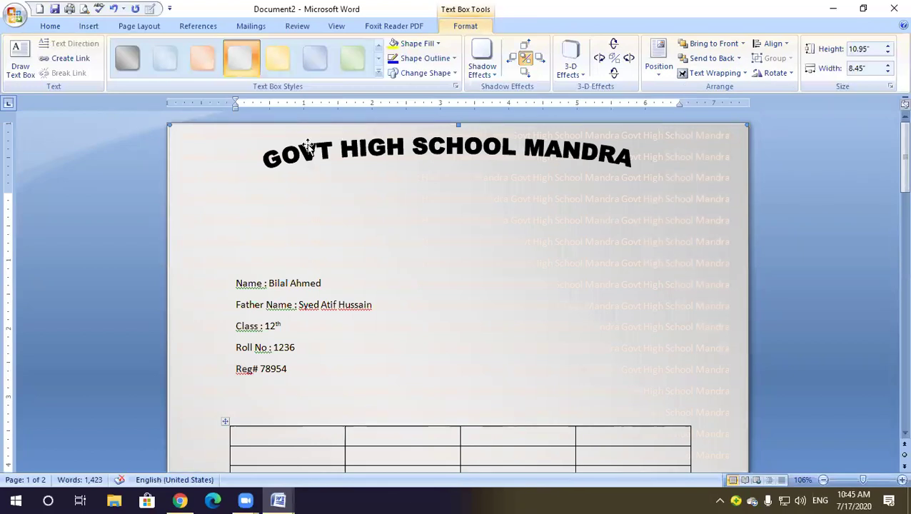
Delete the watermark text box and browse the Insert tab's Quick Parts list
key(Delete)
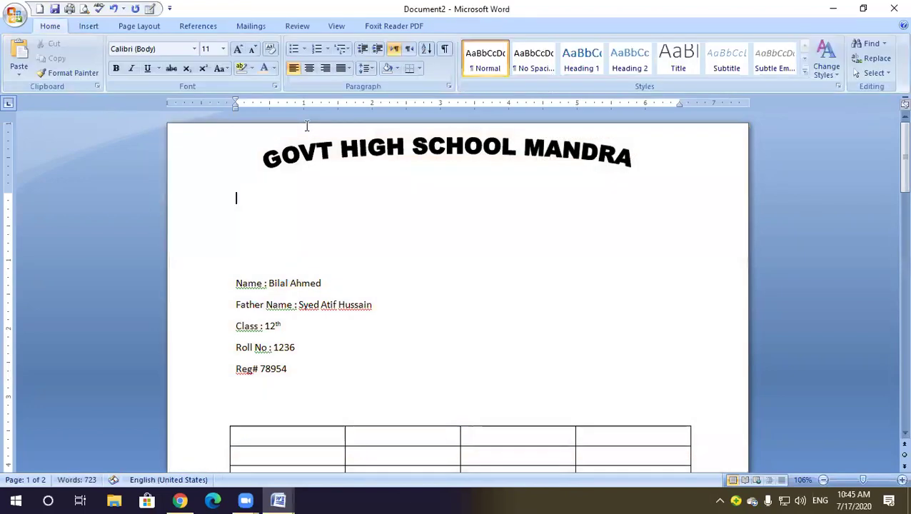
click(89, 25)
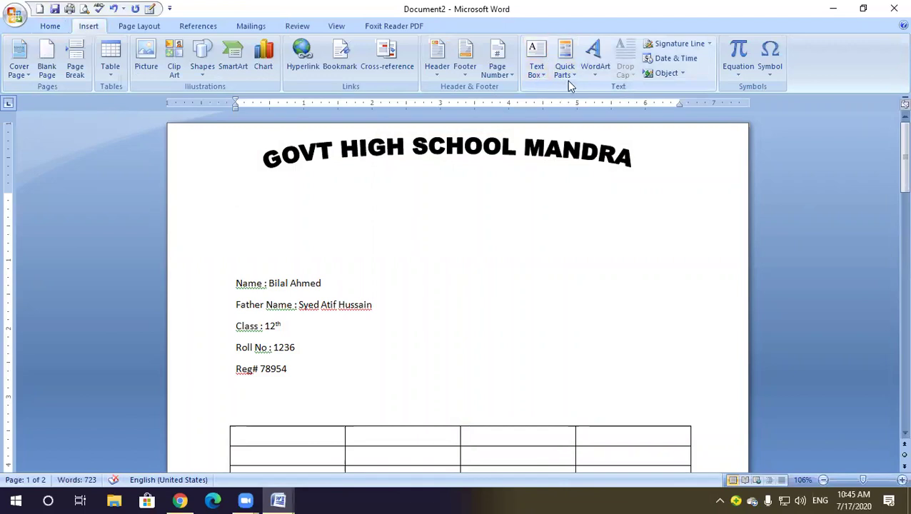
click(440, 155)
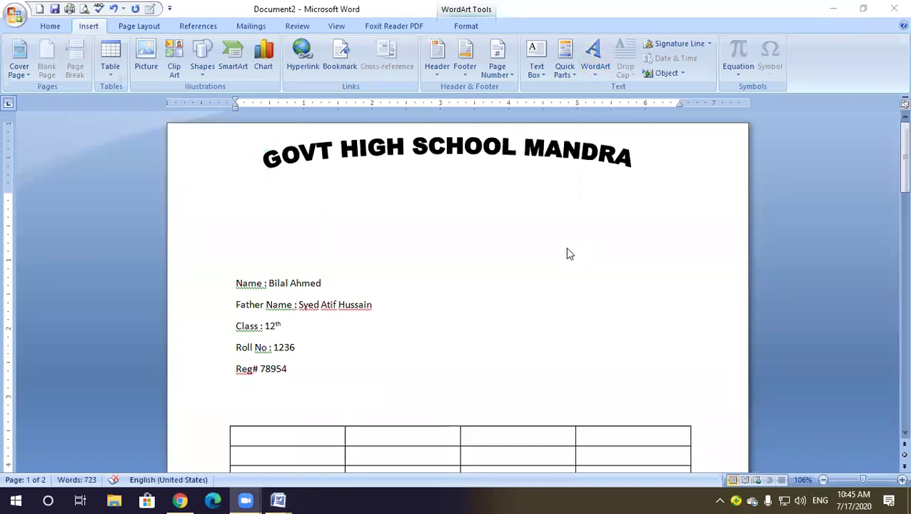
click(571, 75)
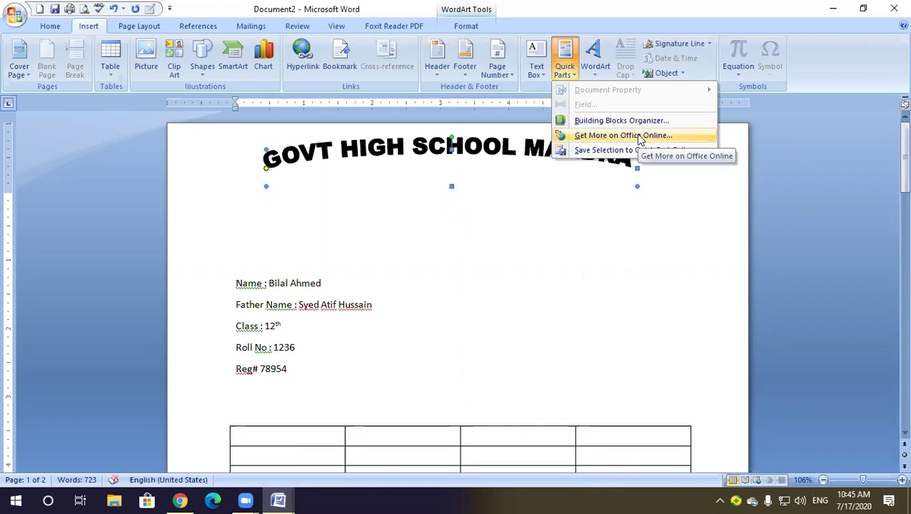
click(602, 232)
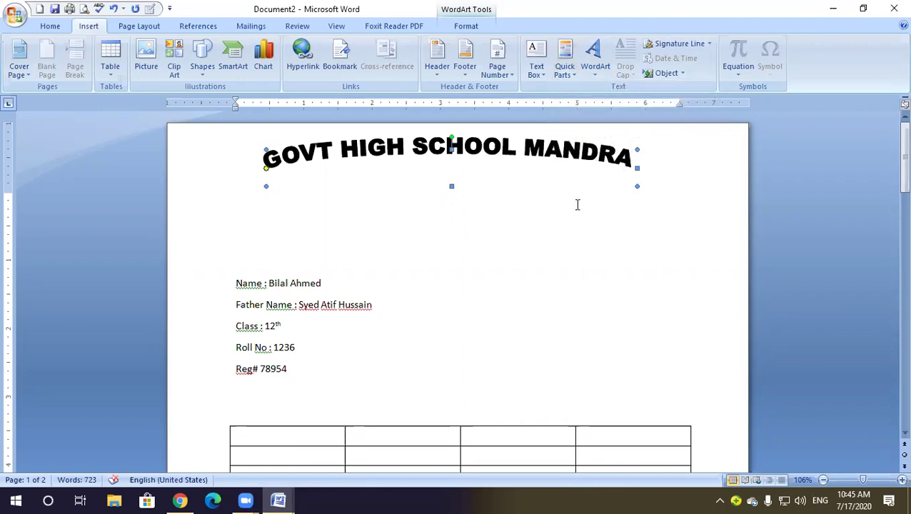
Browse the WordArt gallery without choosing a style, then create a new blank document with Ctrl+N
click(596, 75)
click(595, 72)
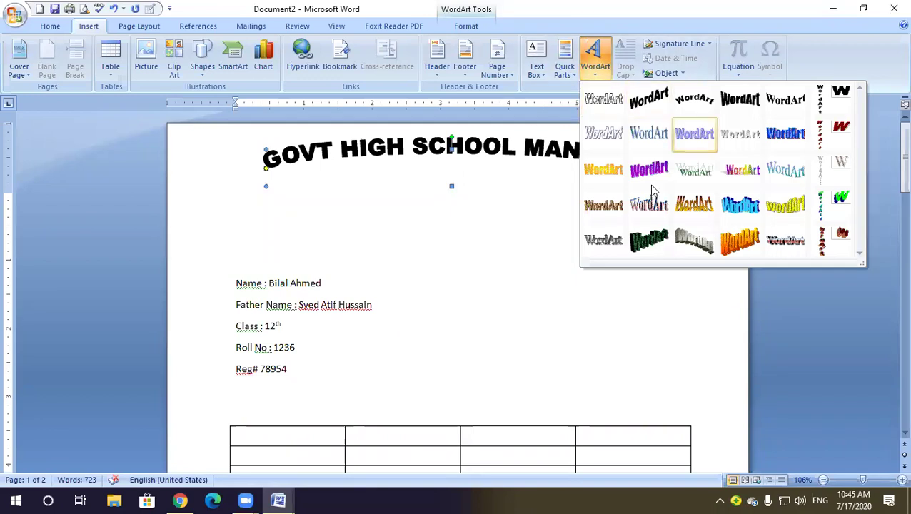
click(472, 233)
click(470, 236)
key(ctrl+n)
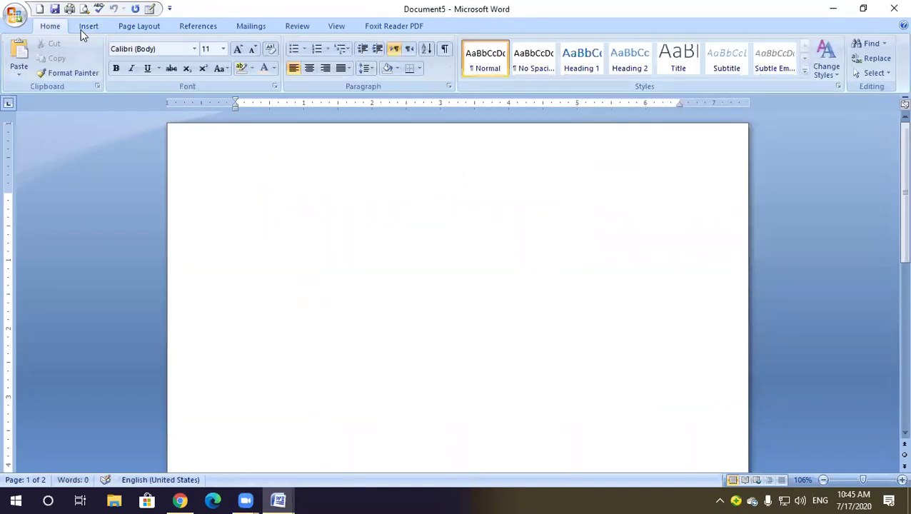
Insert a yellow-style WordArt and replace its placeholder text with the student's full name
click(88, 26)
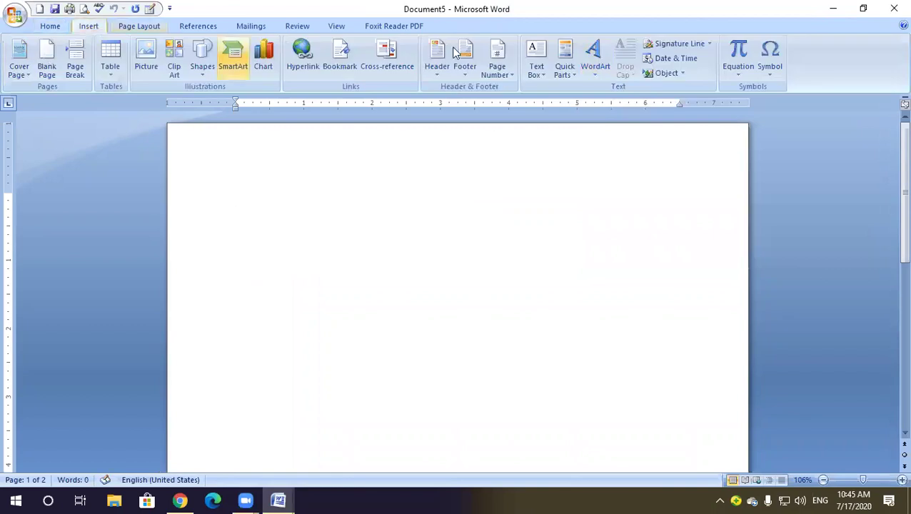
click(596, 75)
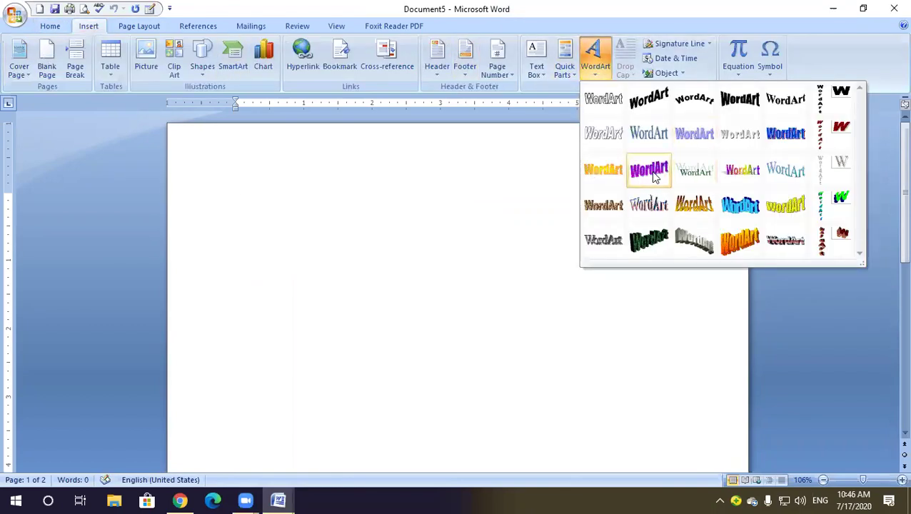
click(799, 213)
key(Delete)
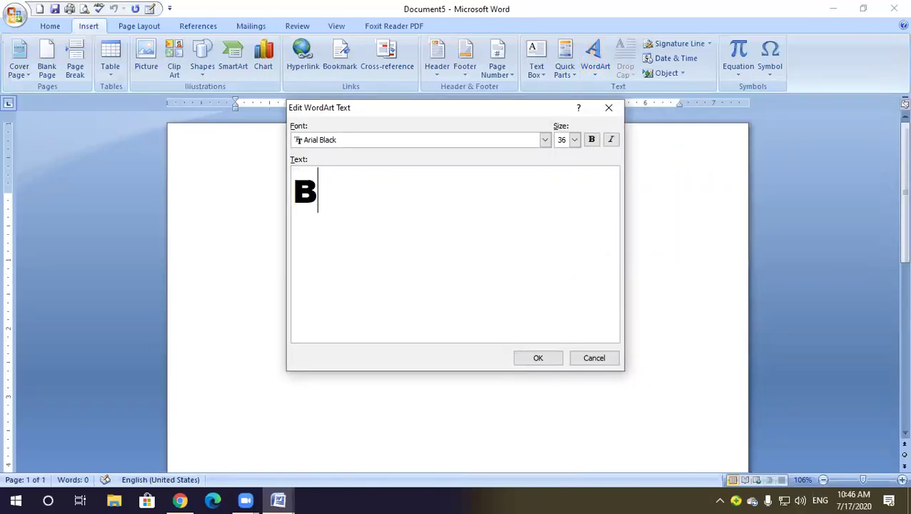
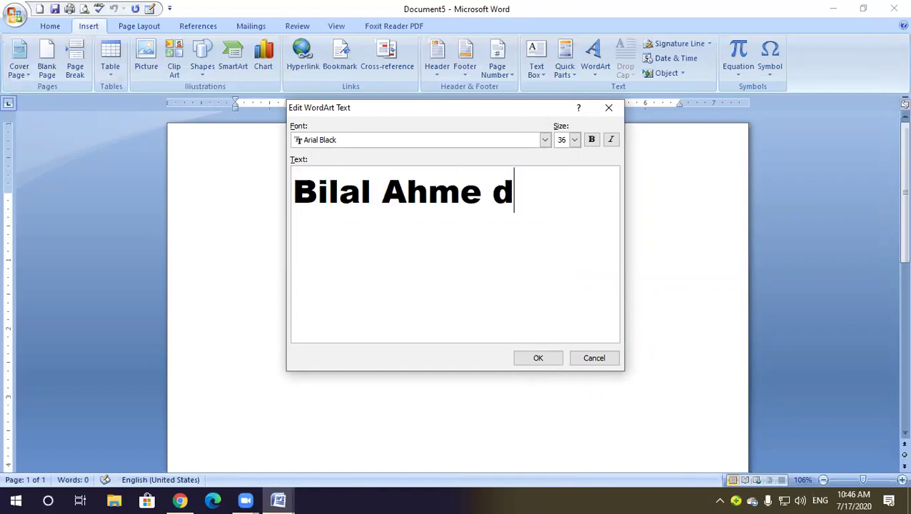
Insert the name WordArt, narrow it to about 3.03 inches, and try a blue arched style
click(537, 358)
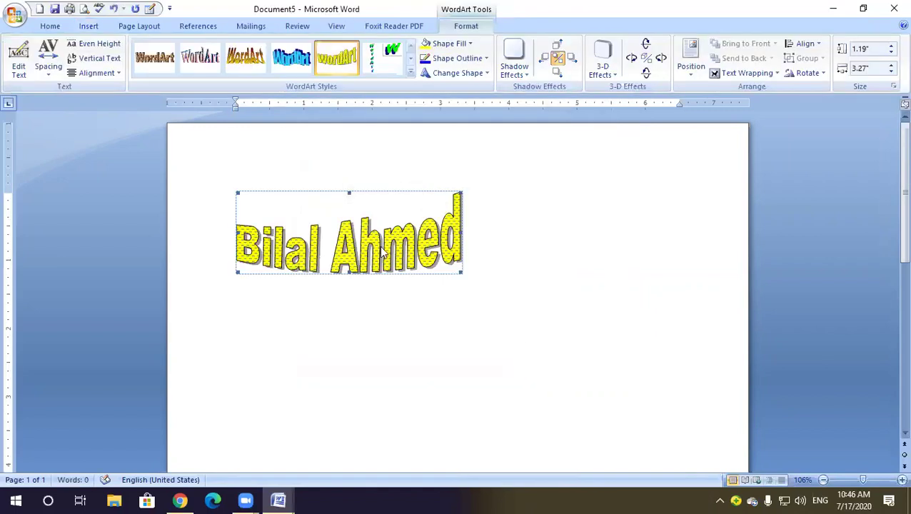
drag(458, 273, 444, 272)
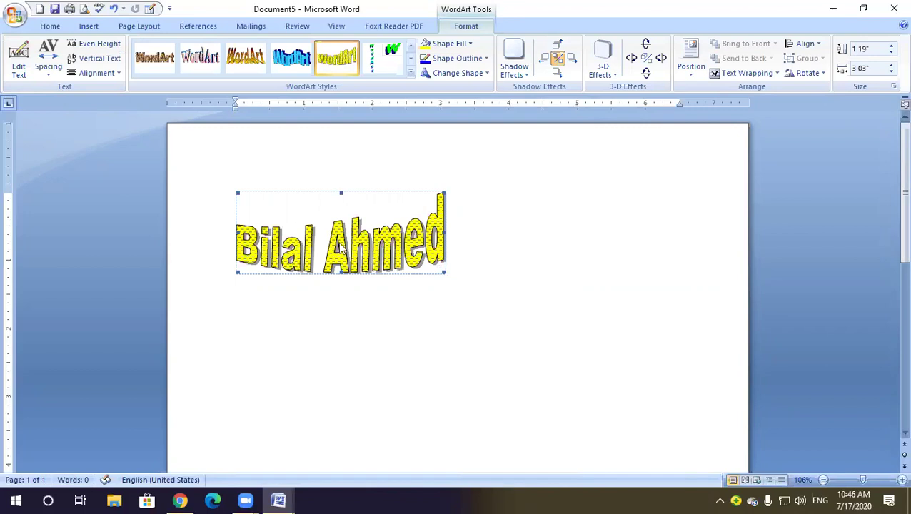
click(411, 76)
click(293, 163)
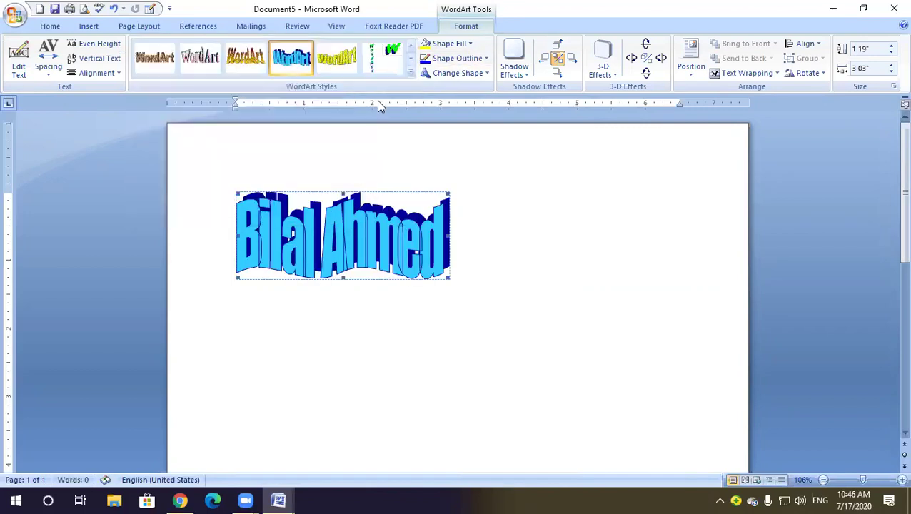
Try the purple and wood-texture styles, then settle on the green 3-D textured style
click(411, 72)
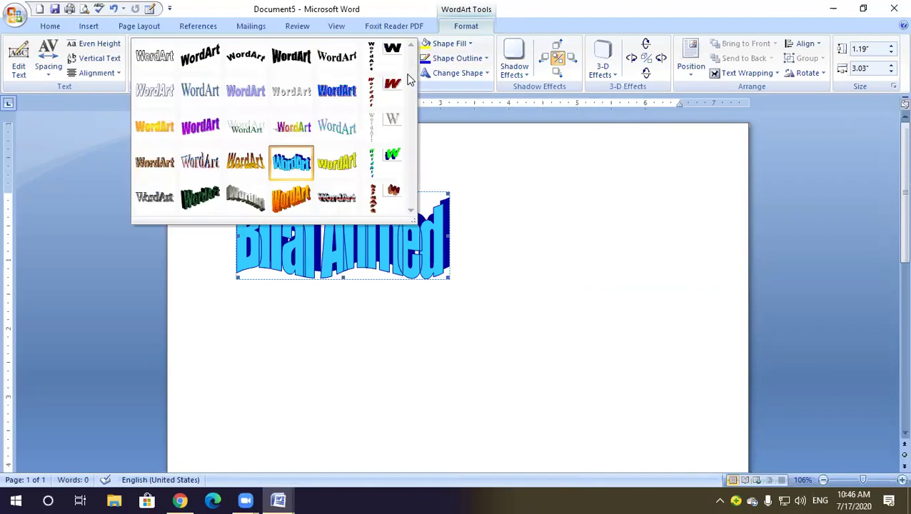
click(204, 128)
click(411, 72)
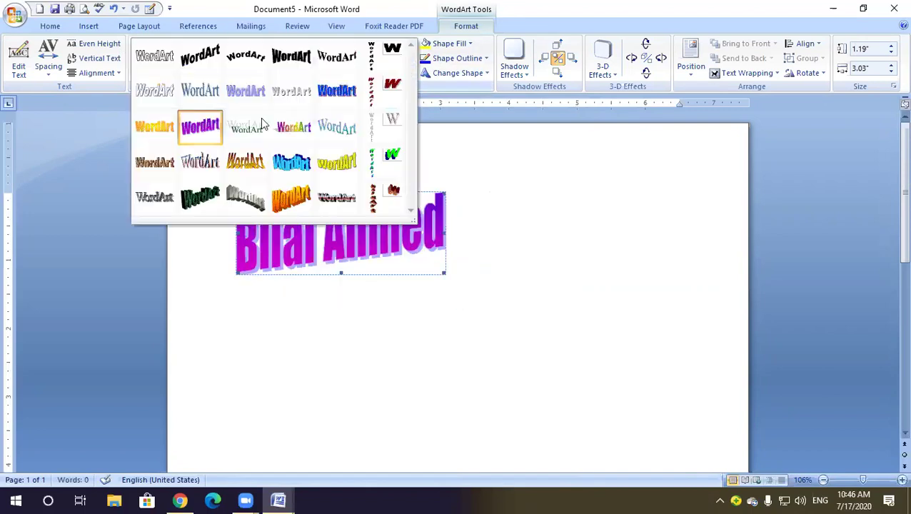
click(164, 167)
click(411, 74)
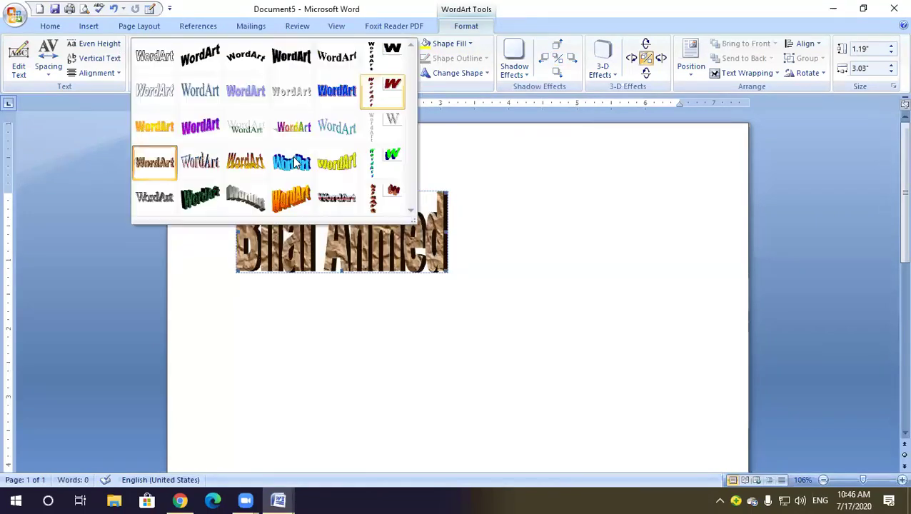
click(200, 197)
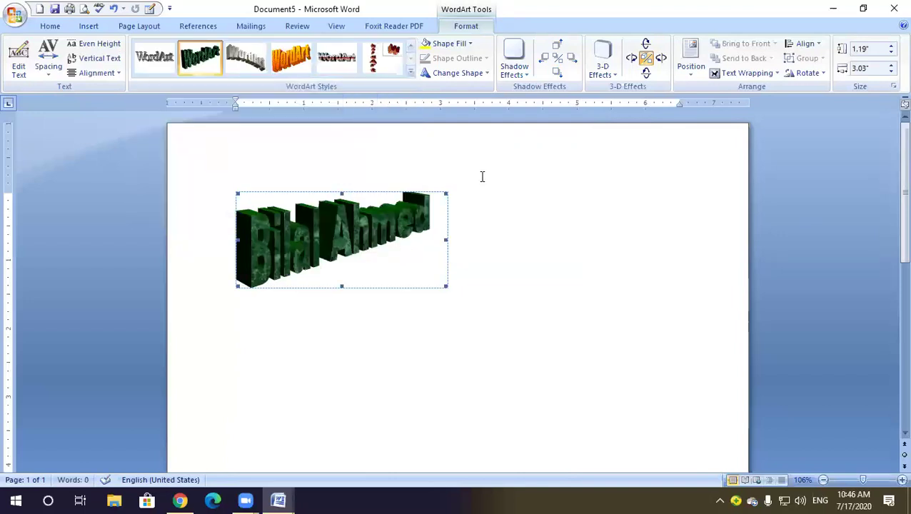
Give the WordArt a darker Shape Fill colour
click(468, 43)
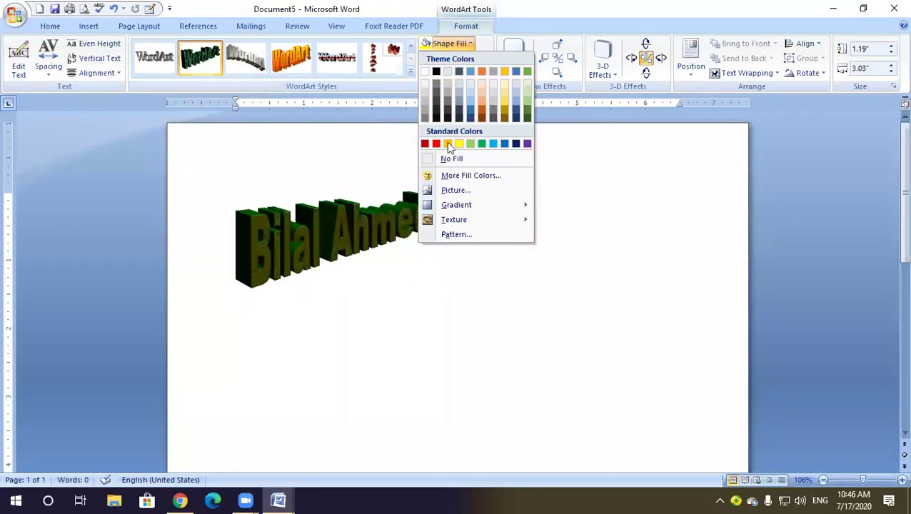
click(502, 100)
click(479, 71)
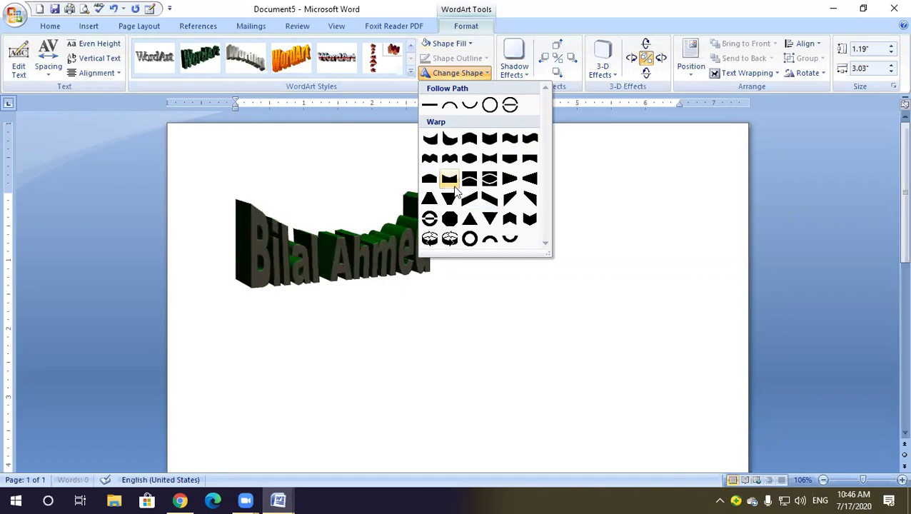
Apply a Warp shape to the 3-D WordArt name, giving it a wavy, tilted form
click(510, 222)
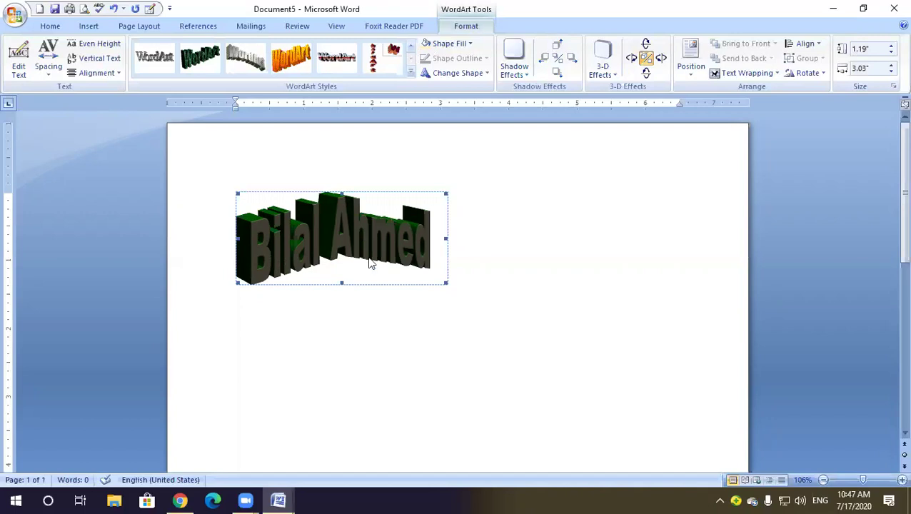
click(135, 28)
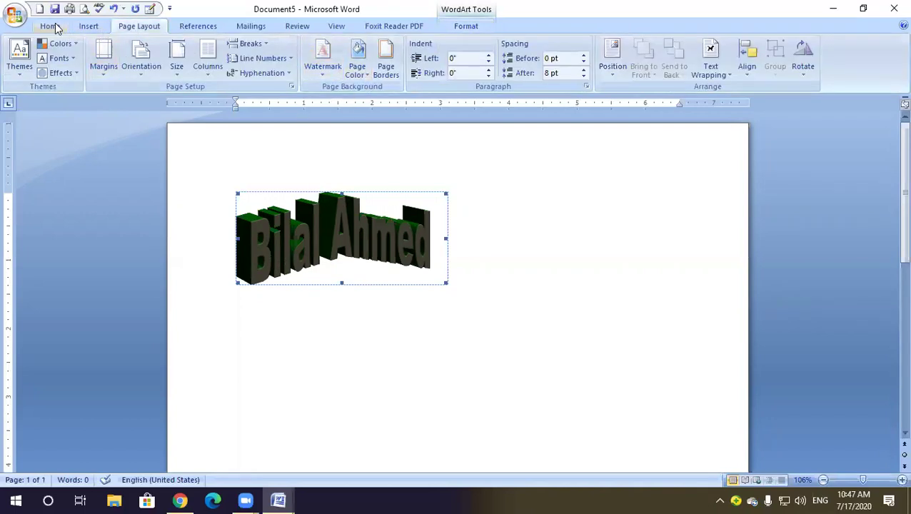
click(52, 26)
click(91, 27)
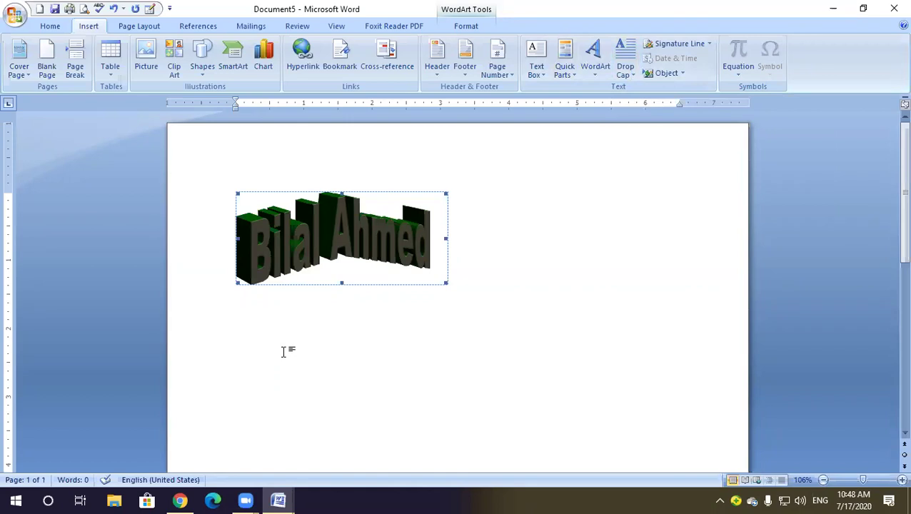
Create a new document and fill it with two sample paragraphs using =rand(2)
key(ctrl+n)
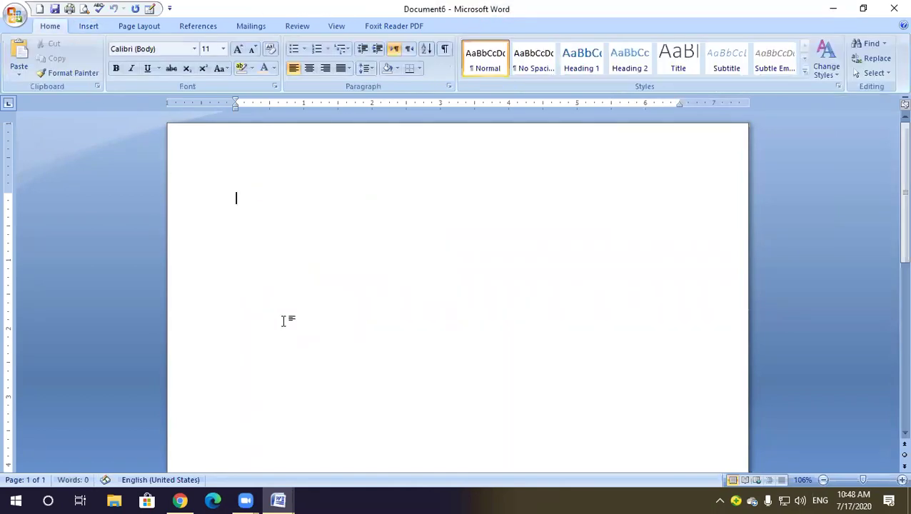
click(88, 27)
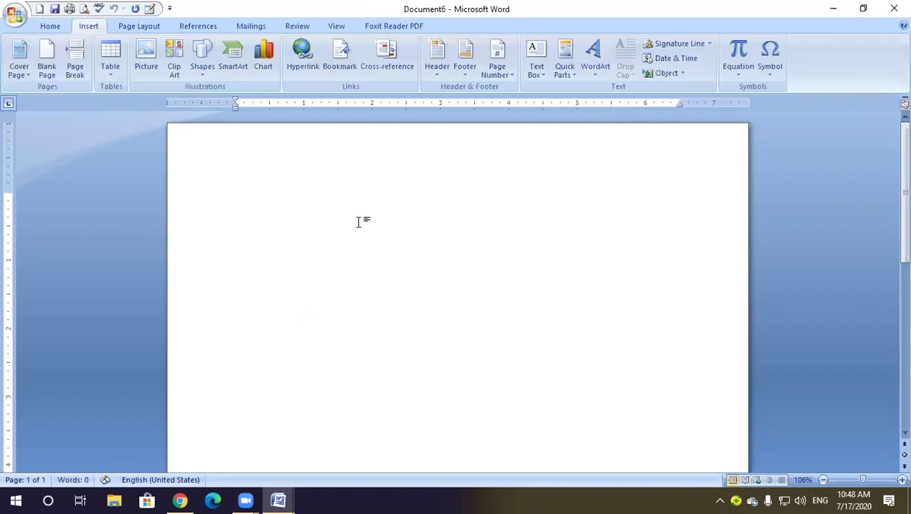
text(=)
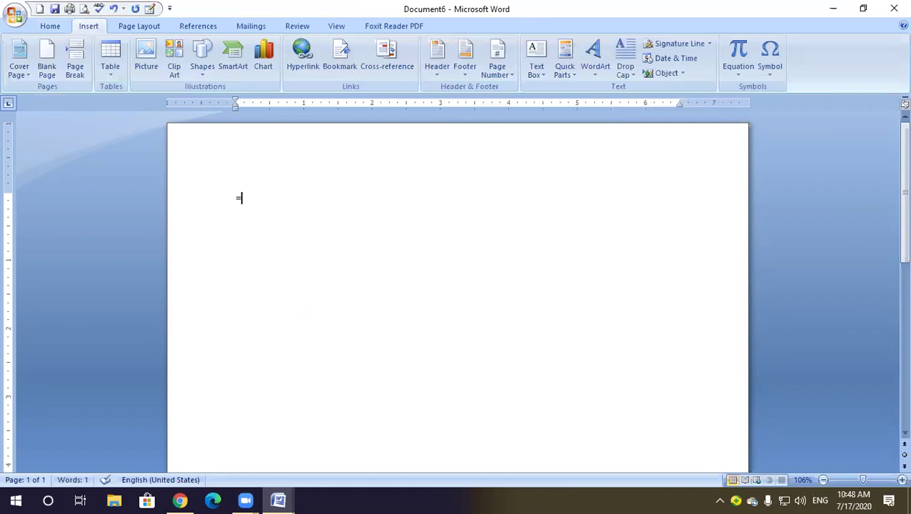
text(rand(2))
key(Return)
click(238, 198)
Turn the paragraph's first letter O into a three-line Dropped capital
drag(237, 197, 246, 198)
click(628, 74)
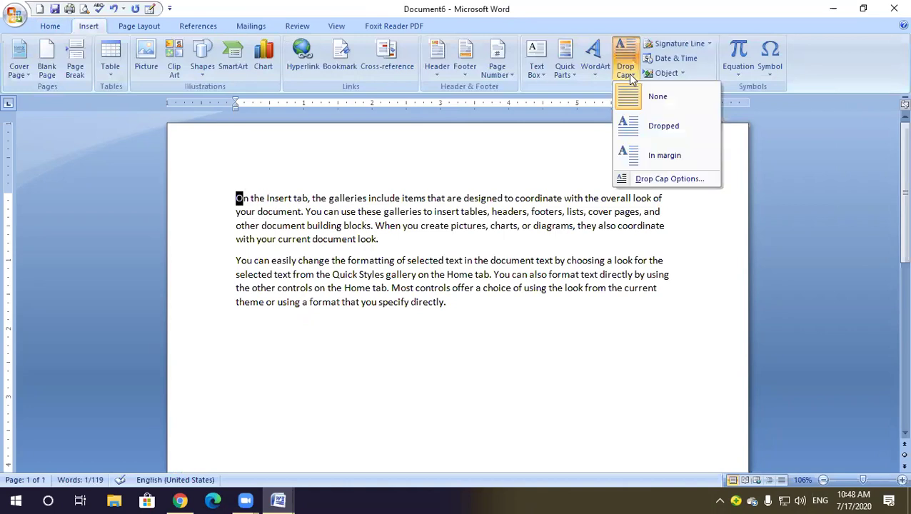
click(662, 134)
click(262, 212)
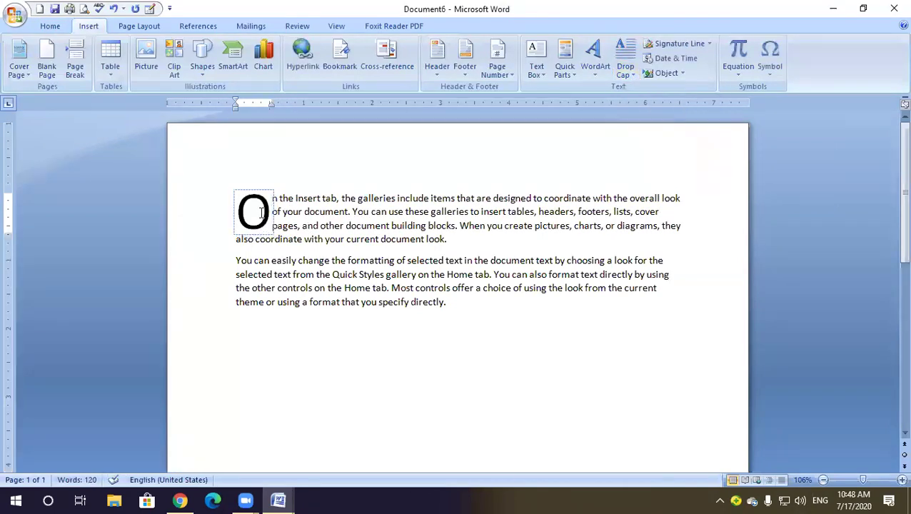
click(304, 288)
click(253, 227)
click(628, 64)
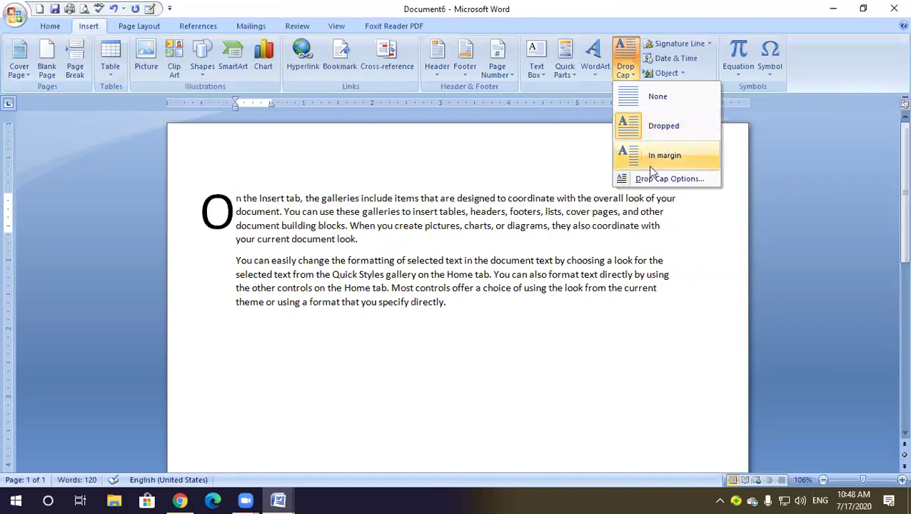
click(657, 127)
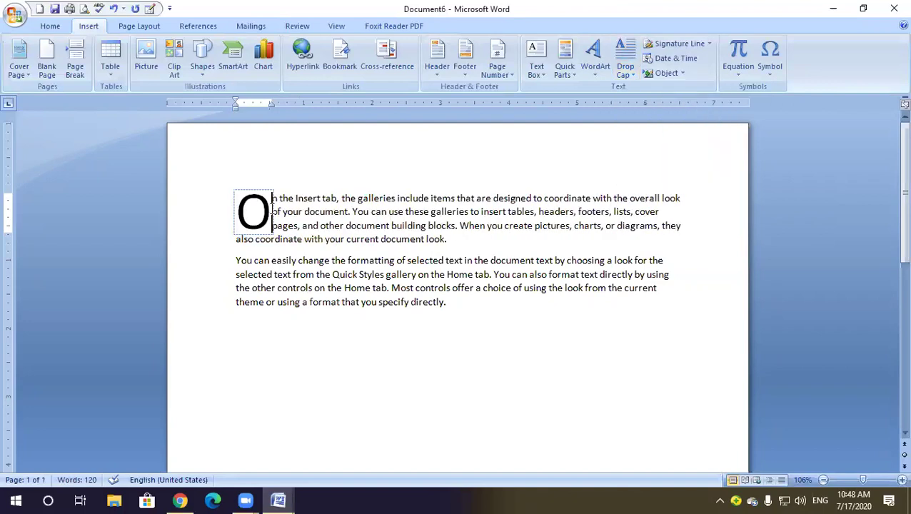
click(711, 42)
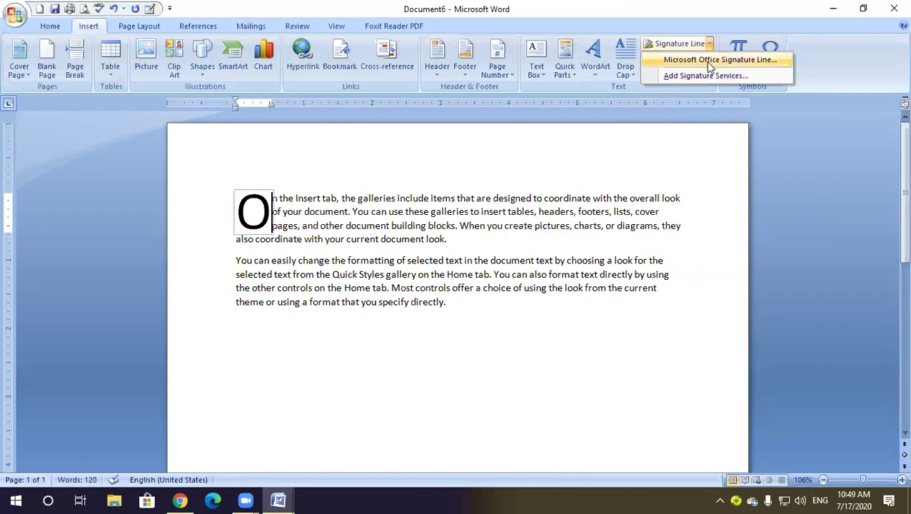
Add a new empty paragraph after the end of the second paragraph
click(706, 74)
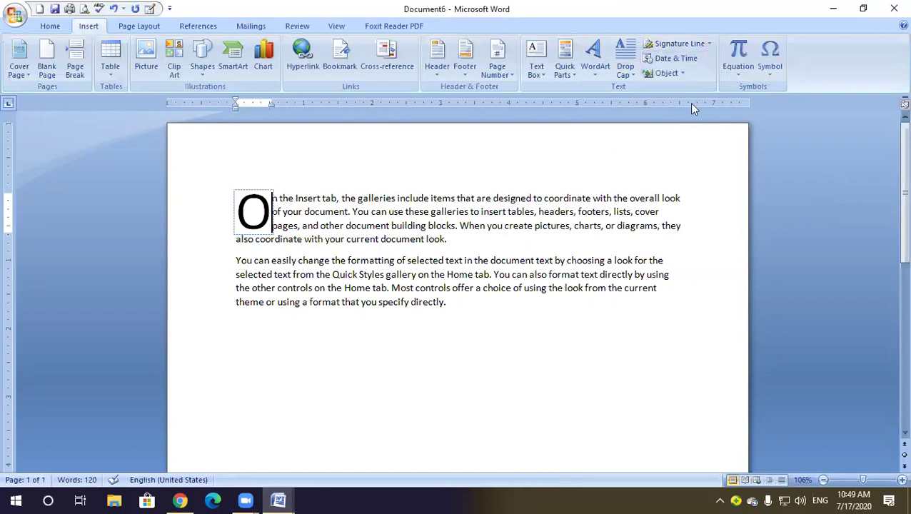
scroll(450, 307, down, 1)
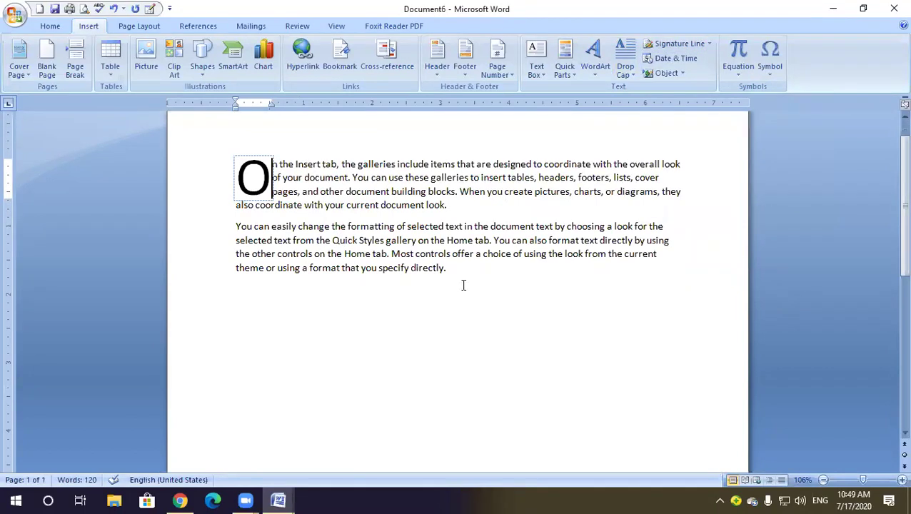
click(463, 277)
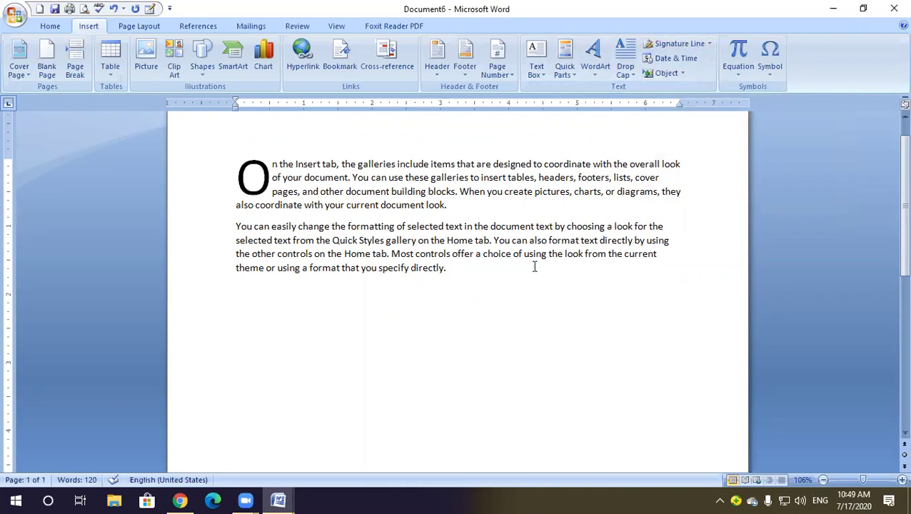
key(Return)
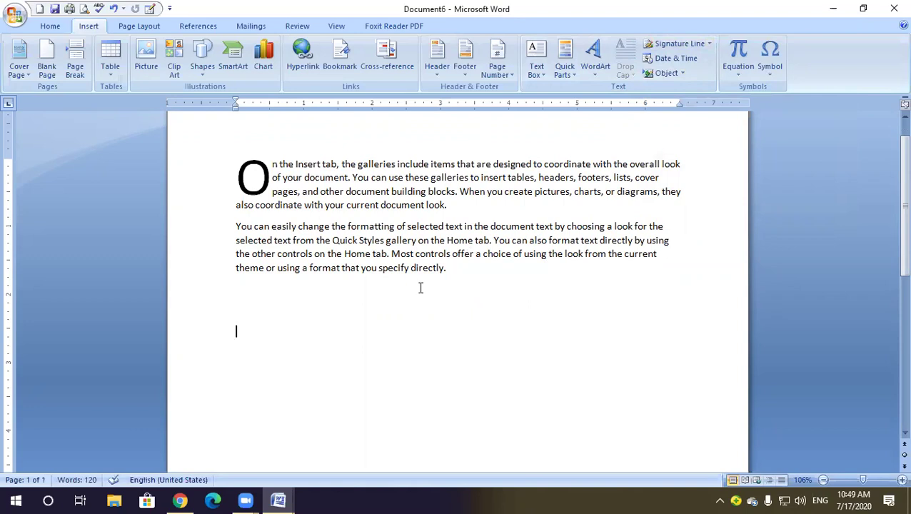
Insert a Microsoft Office Signature Line with the signer's name and the title 'Signature'
click(676, 46)
click(552, 298)
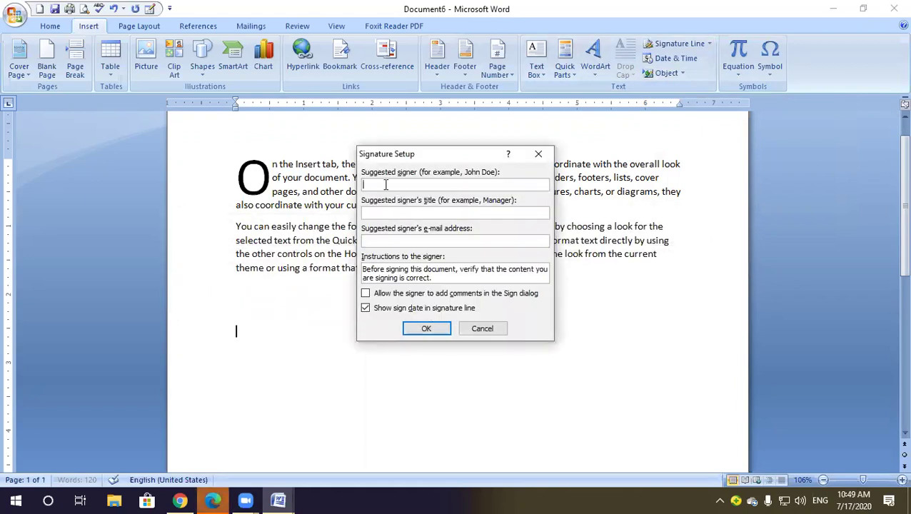
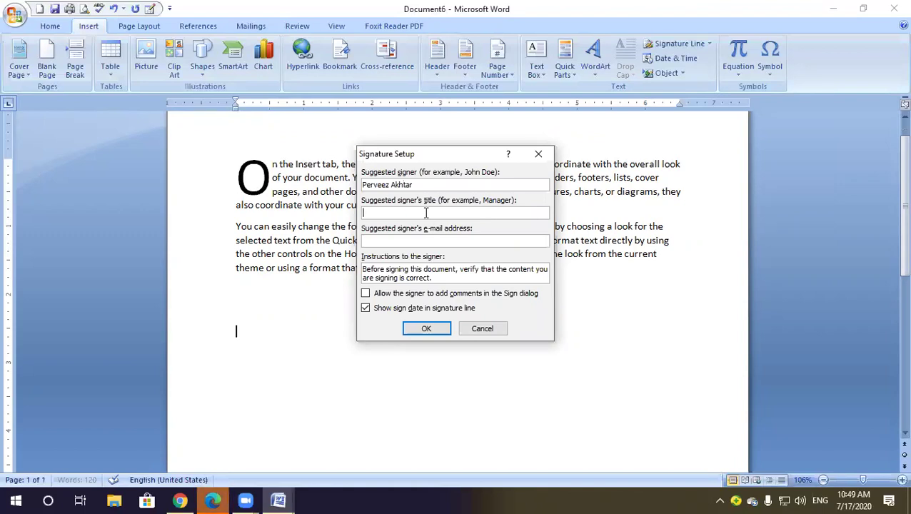
text(Signature)
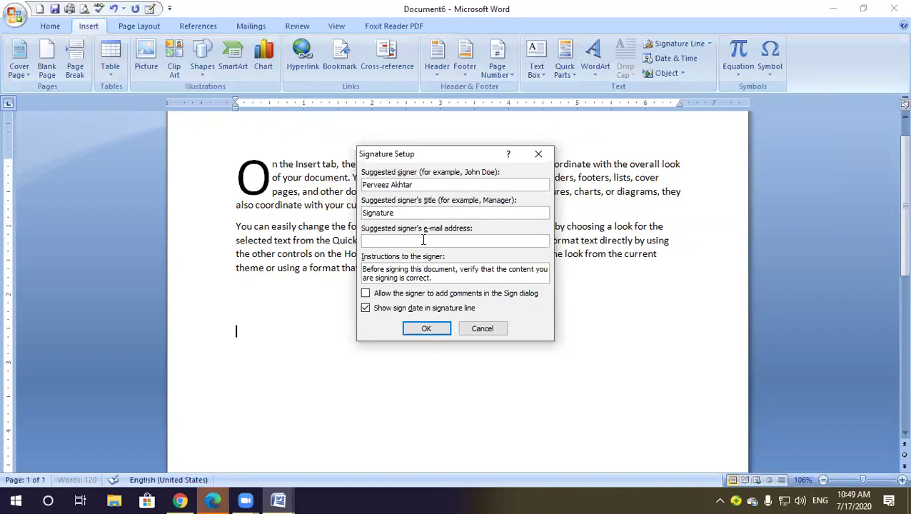
click(431, 328)
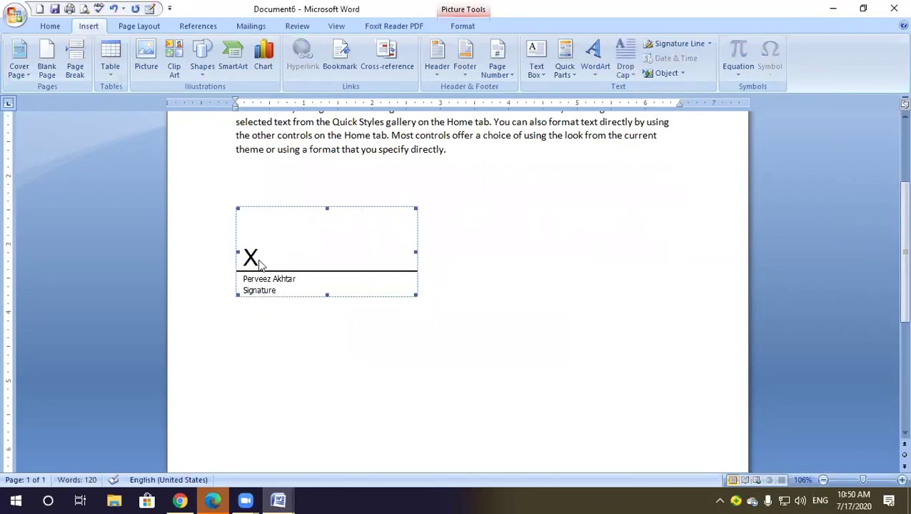
mouse_move(260, 269)
mouse_down()
mouse_move(287, 287)
mouse_move(304, 263)
mouse_up()
click(302, 267)
click(708, 44)
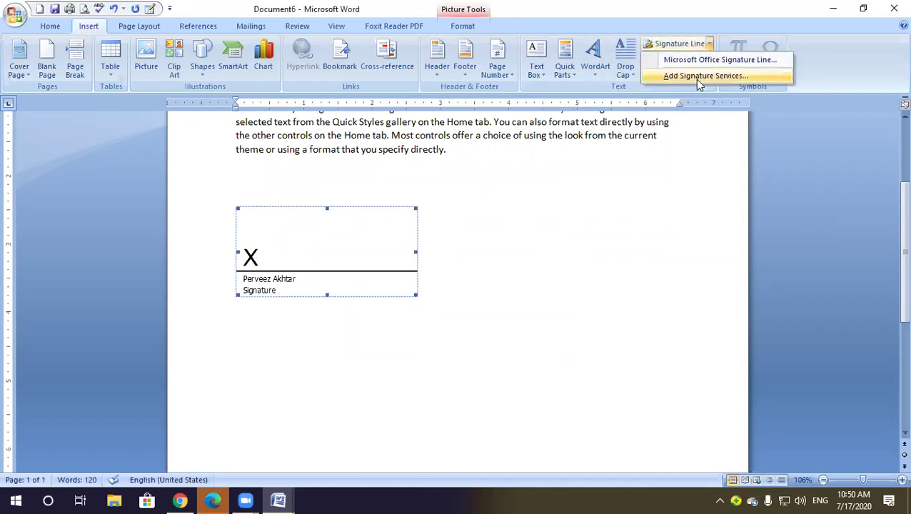
click(338, 265)
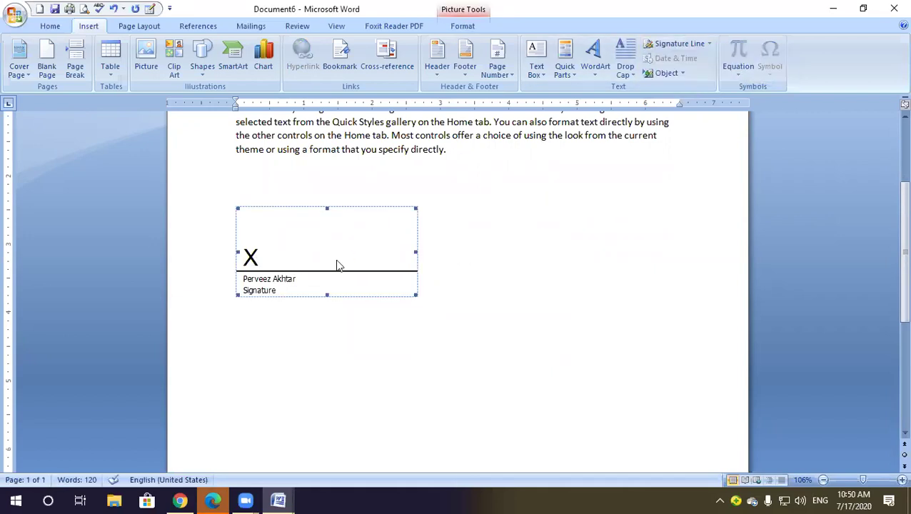
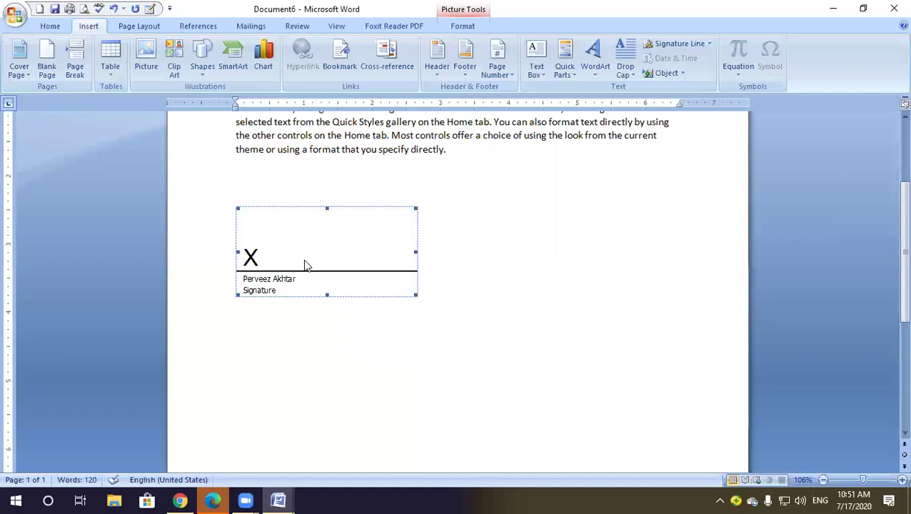
Delete the selected signature line from the document
key(Delete)
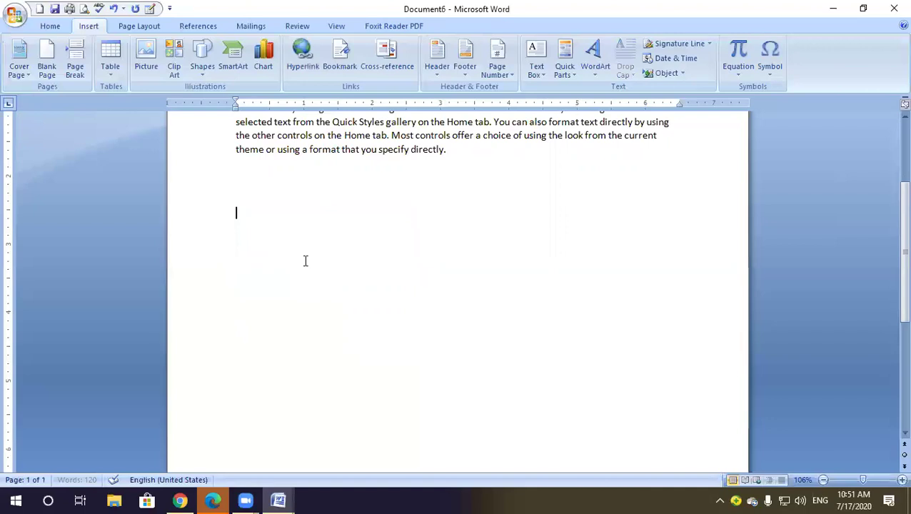
click(671, 58)
click(525, 340)
click(192, 209)
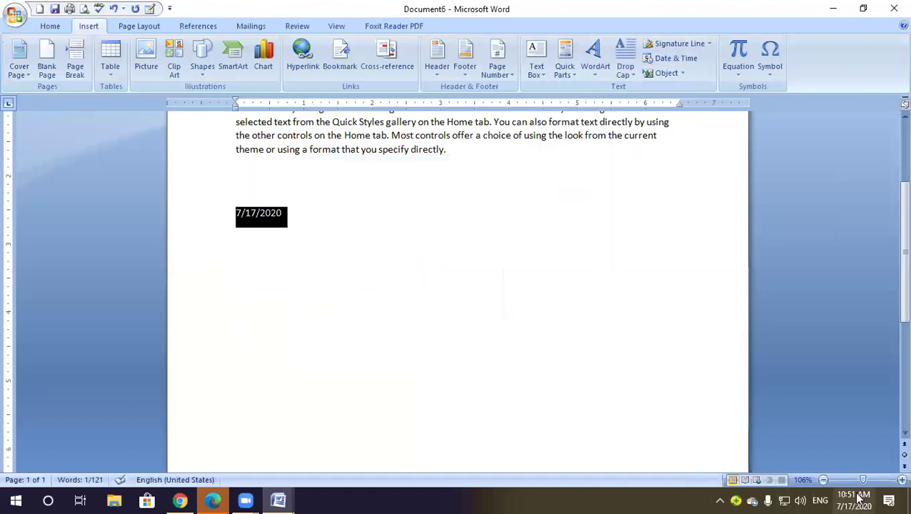
mouse_move(854, 498)
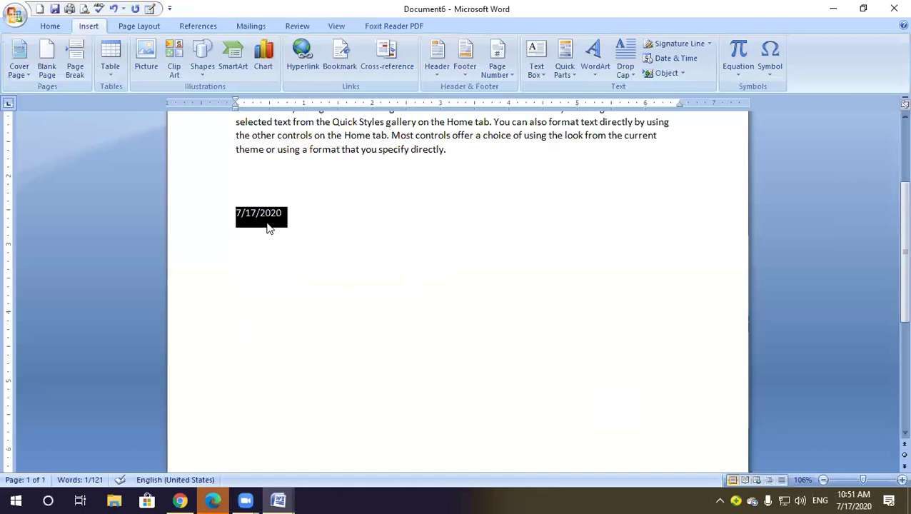
click(864, 498)
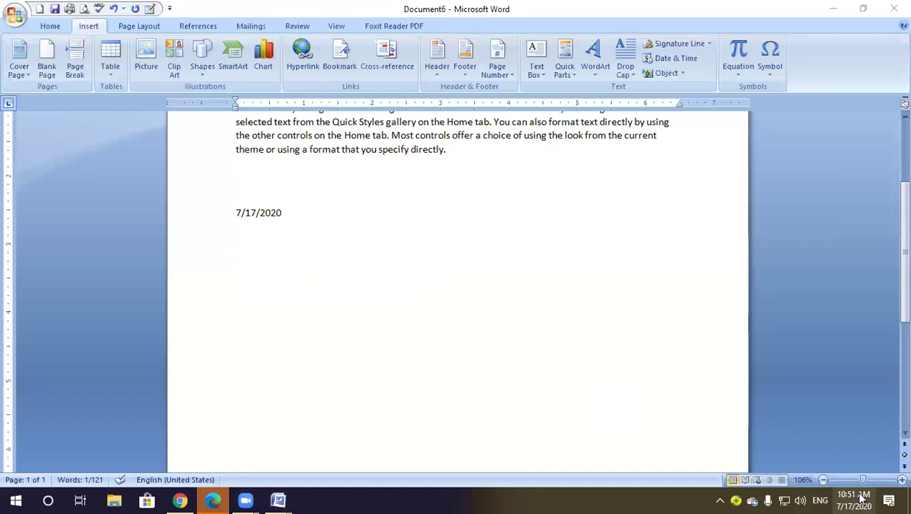
click(862, 497)
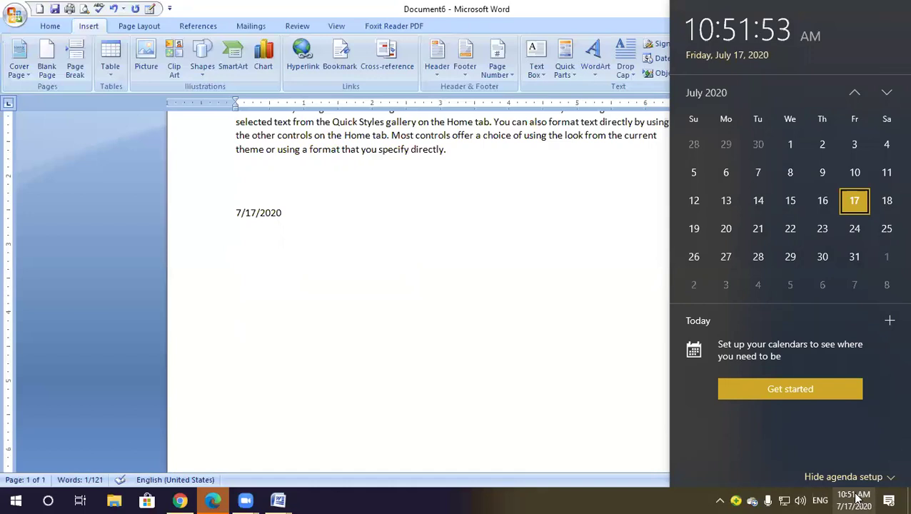
triple_click(283, 214)
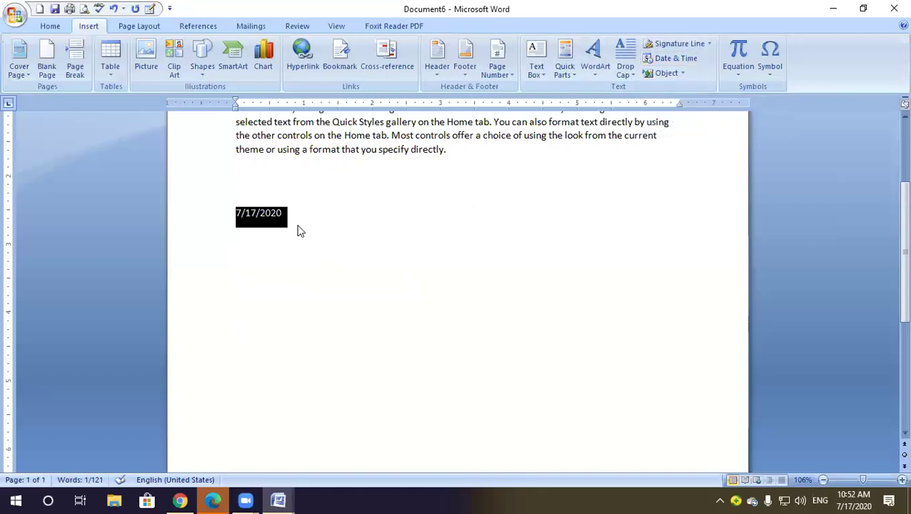
key(Delete)
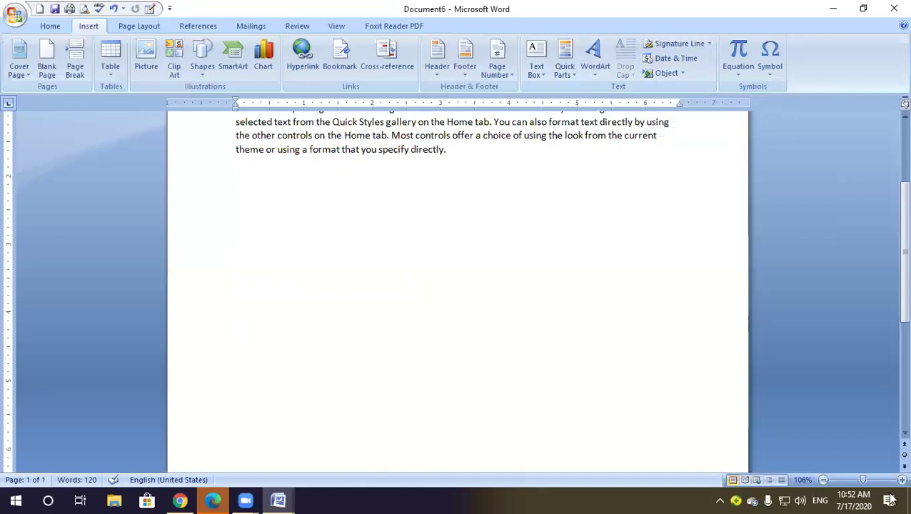
mouse_move(864, 495)
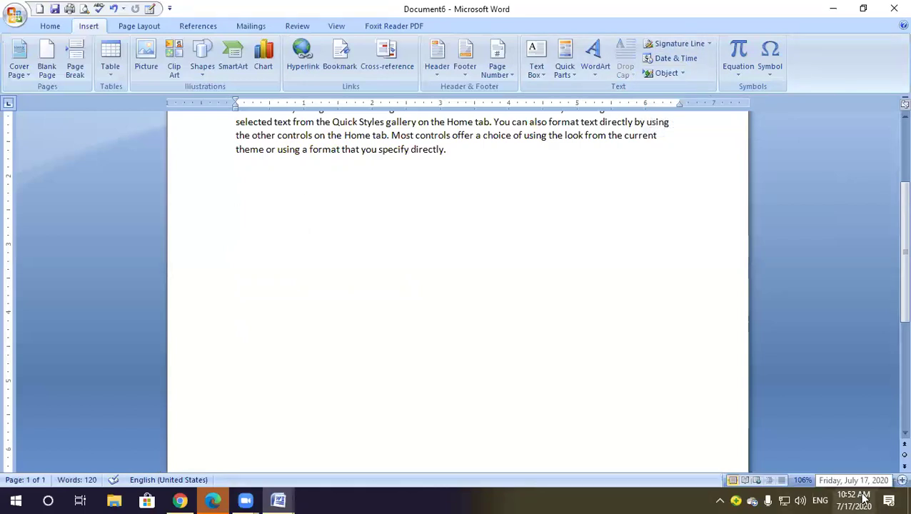
text(17/)
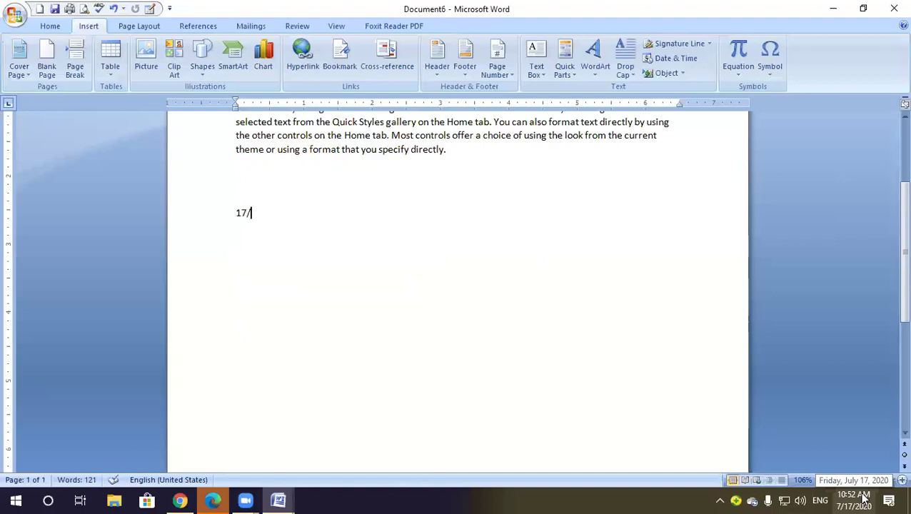
text(7/2020)
key(Return)
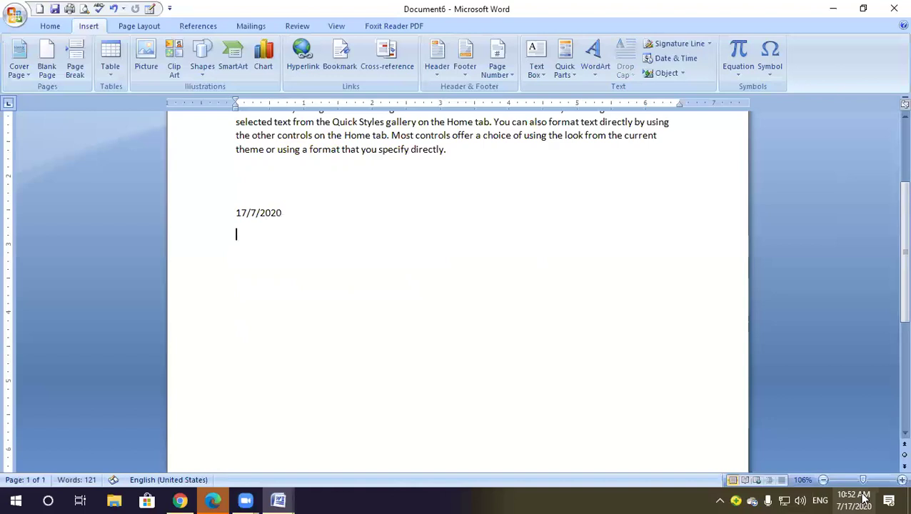
click(183, 216)
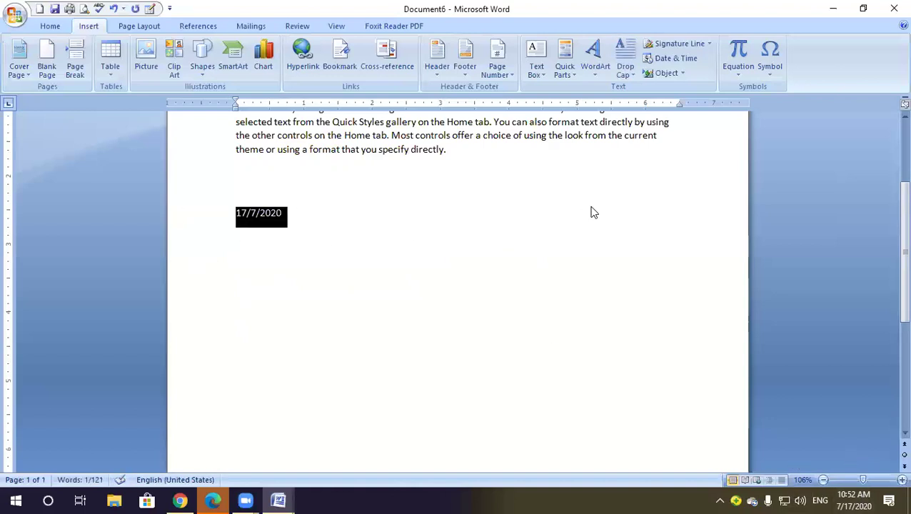
key(Delete)
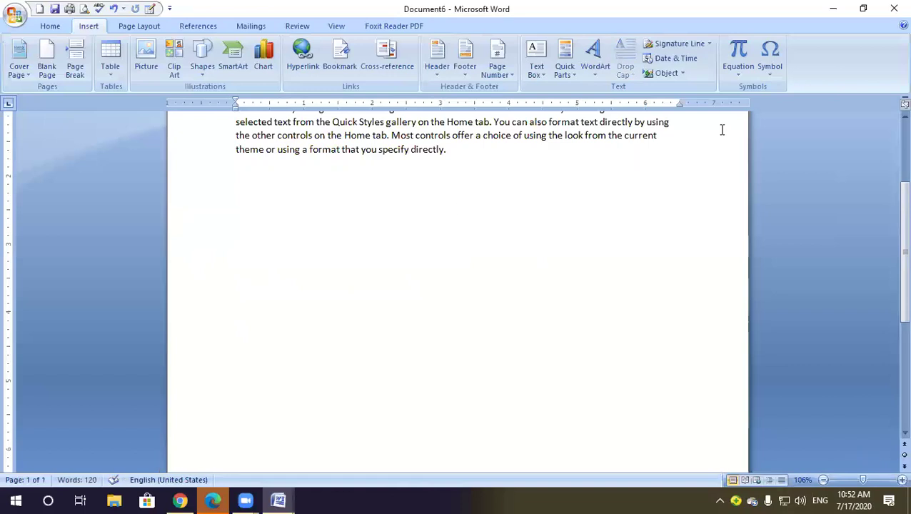
Glance at the Insert Object choices, then switch to the Page Layout tab
click(681, 75)
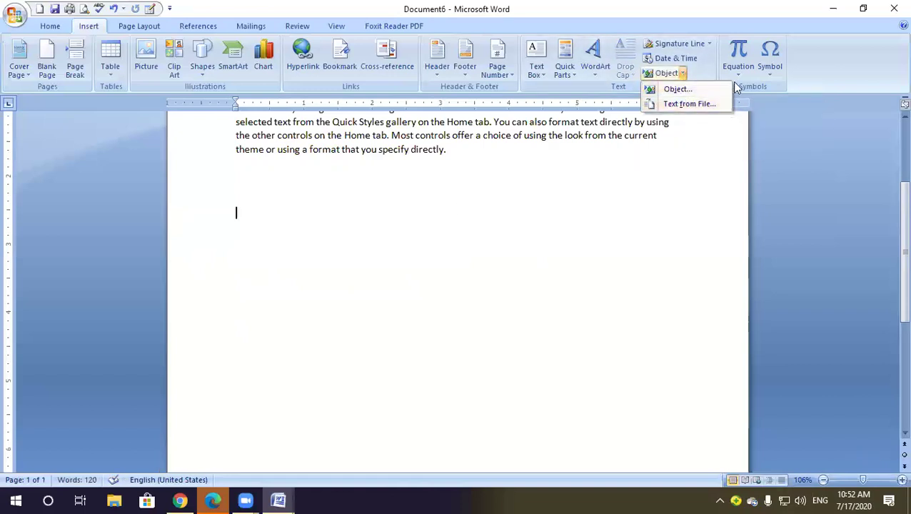
click(801, 72)
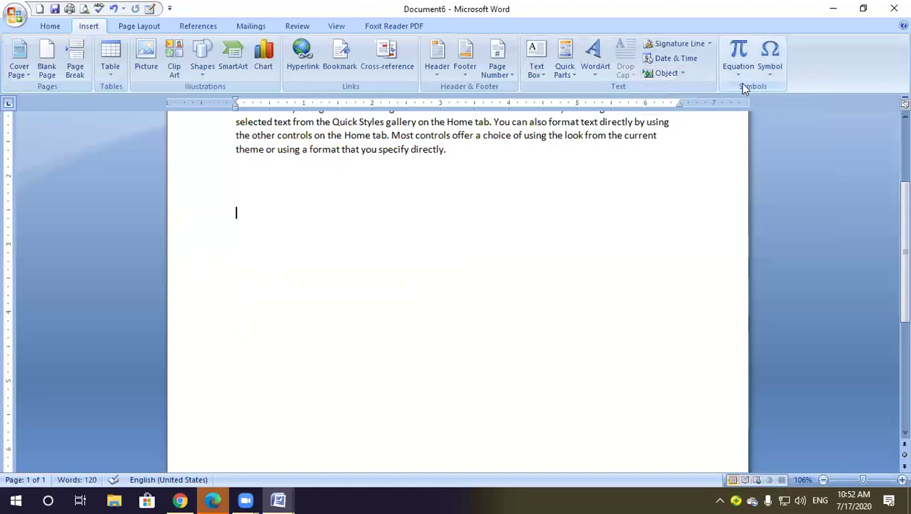
click(142, 29)
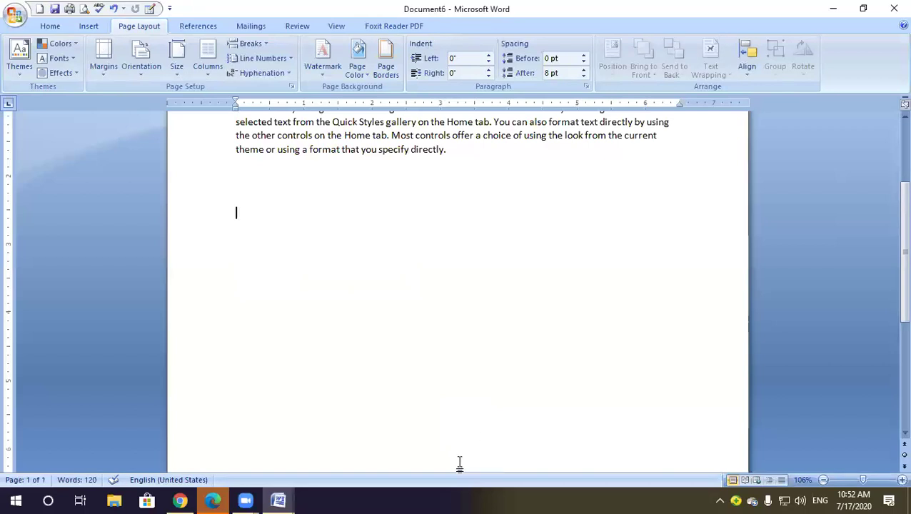
Switch from Word to the Zoom meeting window
click(732, 279)
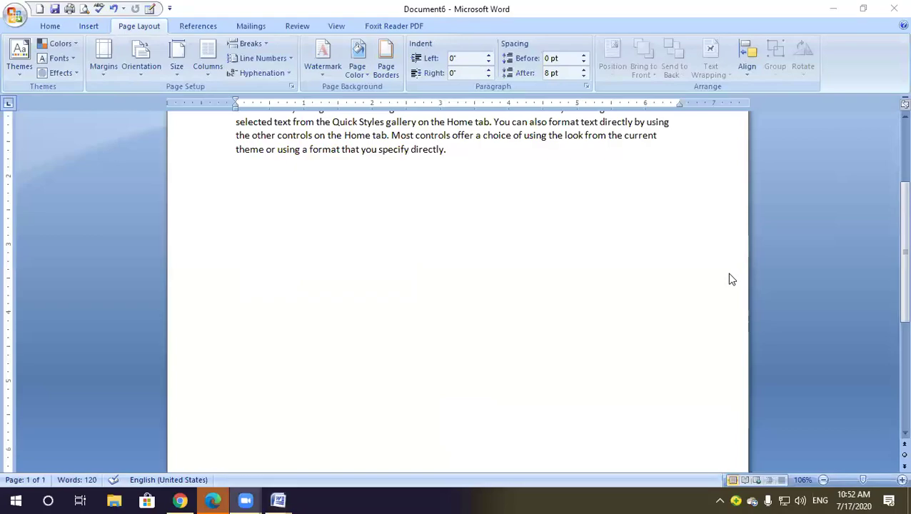